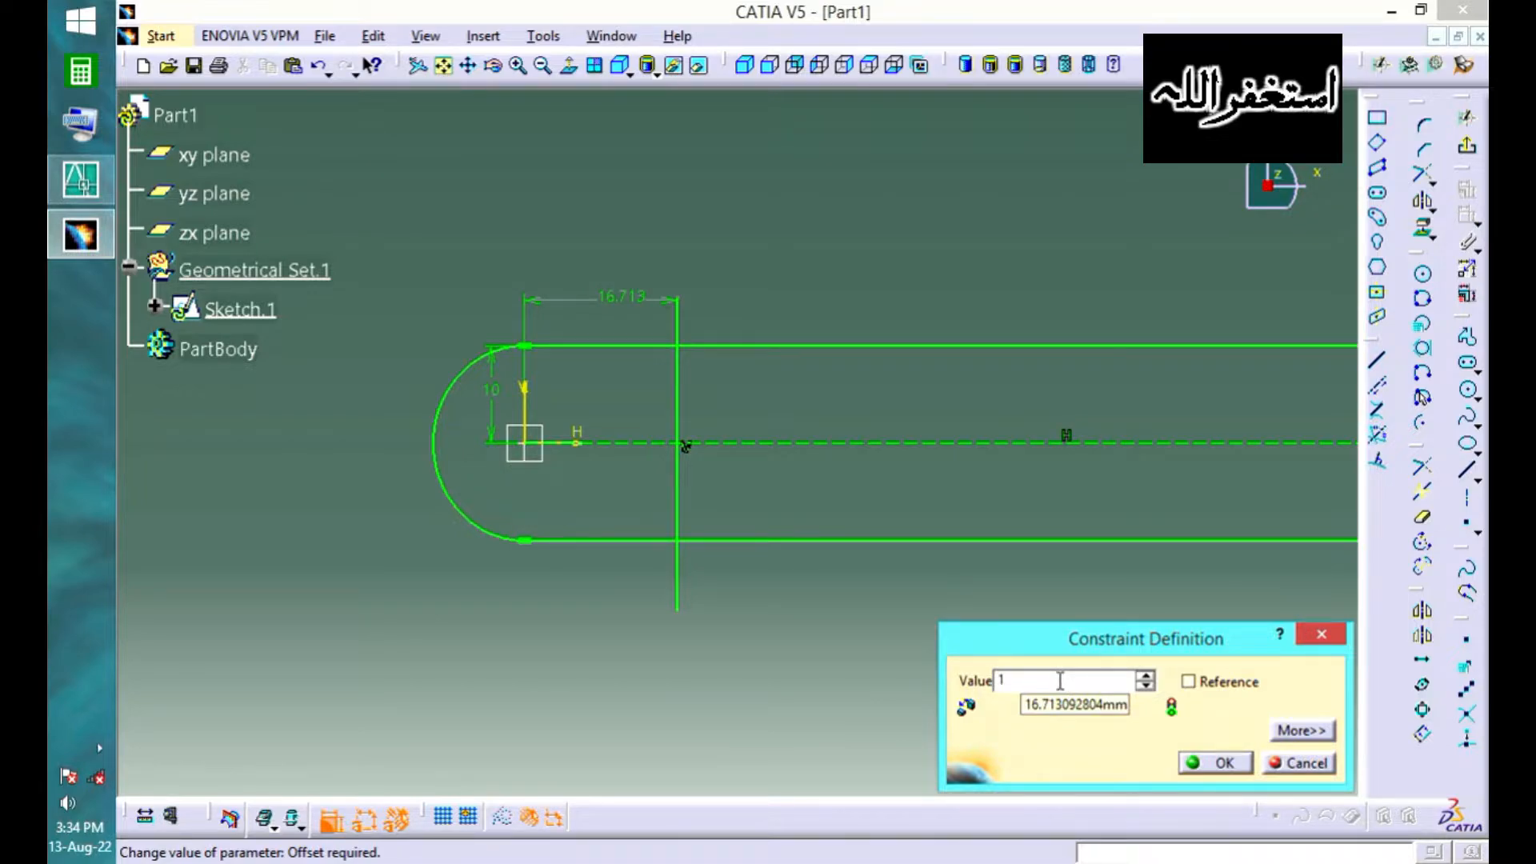
# - Set the vertical line's offset from the sketch's vertical axis to 10 mm
pyautogui.click(1307, 768)
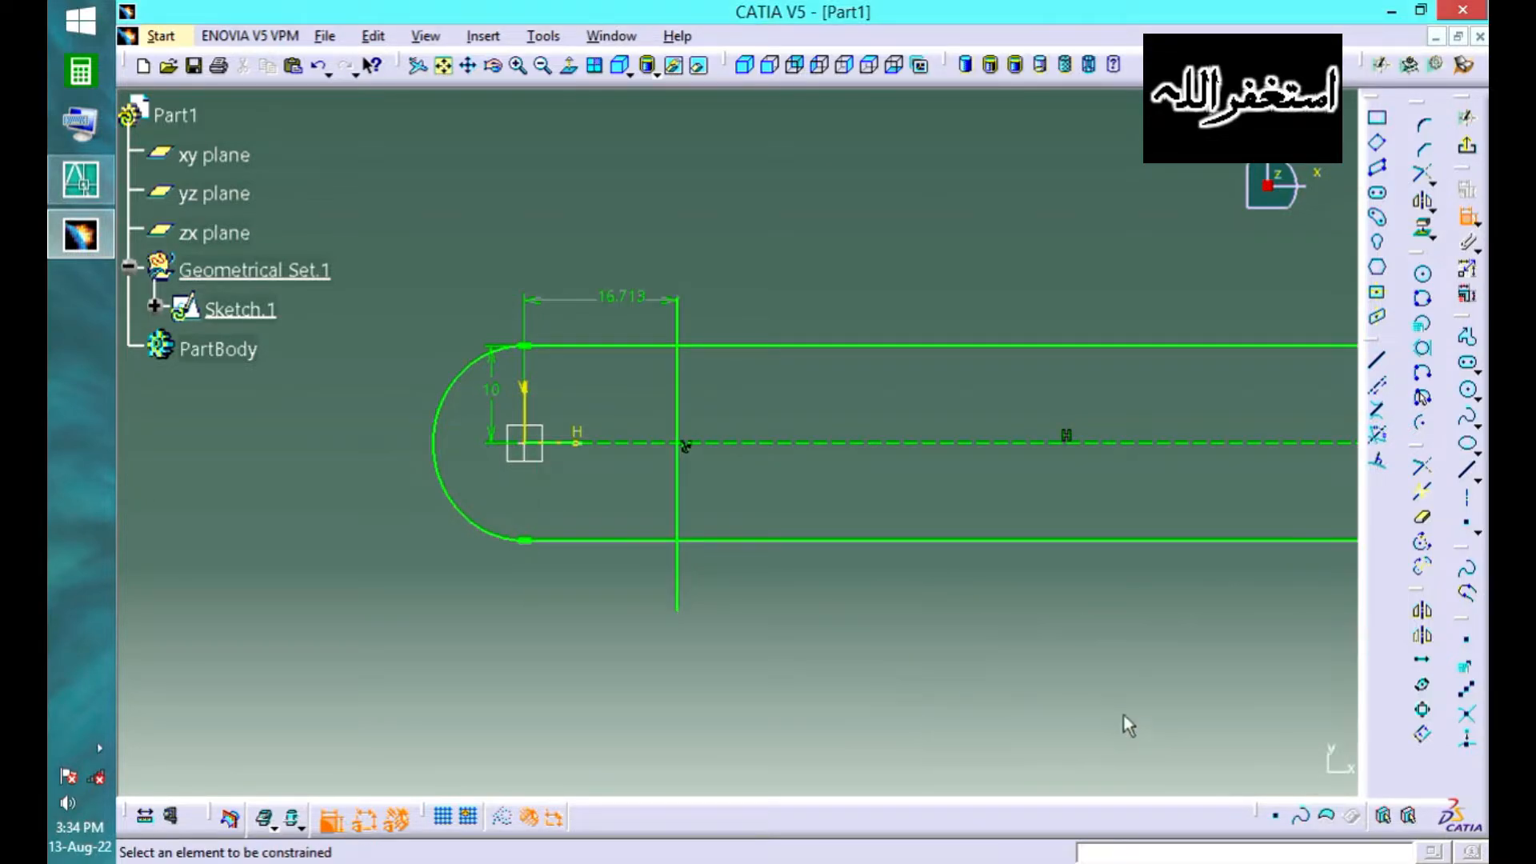
pyautogui.doubleClick(606, 302)
pyautogui.press('Return')
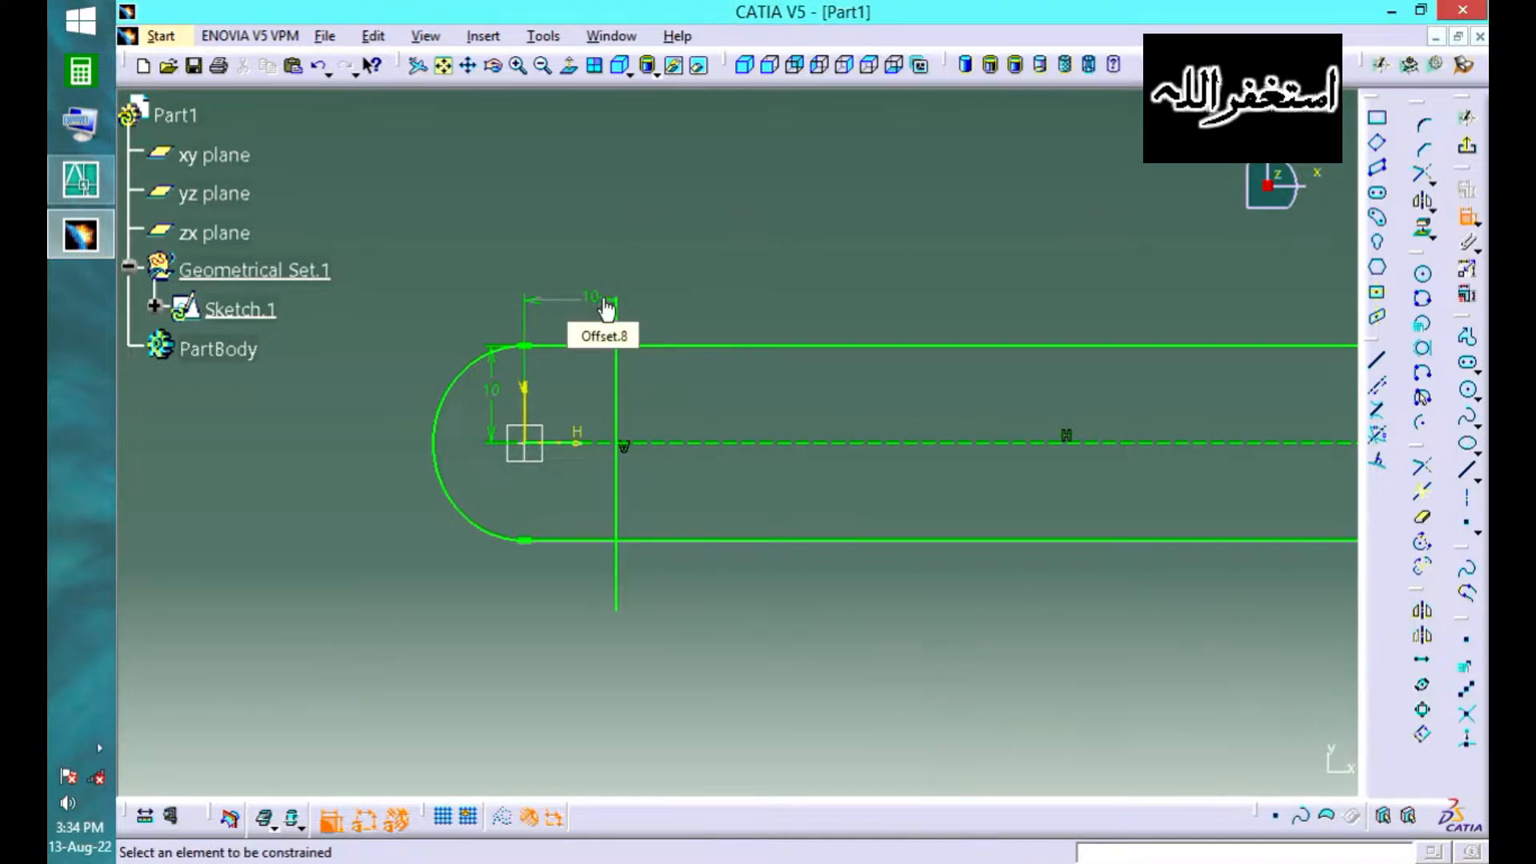
pyautogui.click(1467, 217)
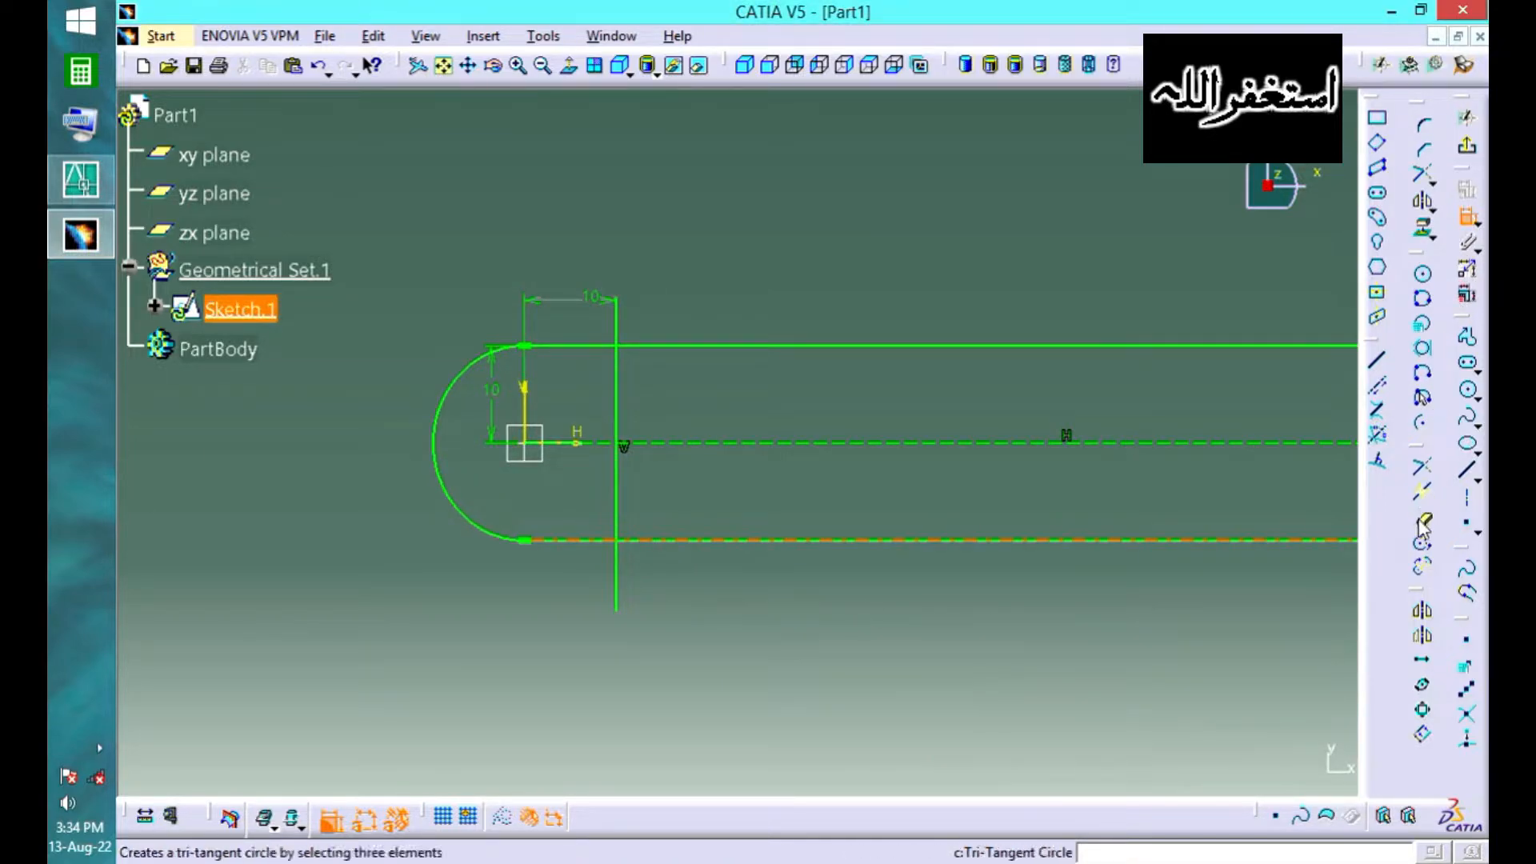
# - Quick-trim the slot's two horizontal lines beyond the vertical line, along with the vertical line's overhanging ends
pyautogui.doubleClick(1423, 518)
pyautogui.click(677, 345)
pyautogui.click(661, 542)
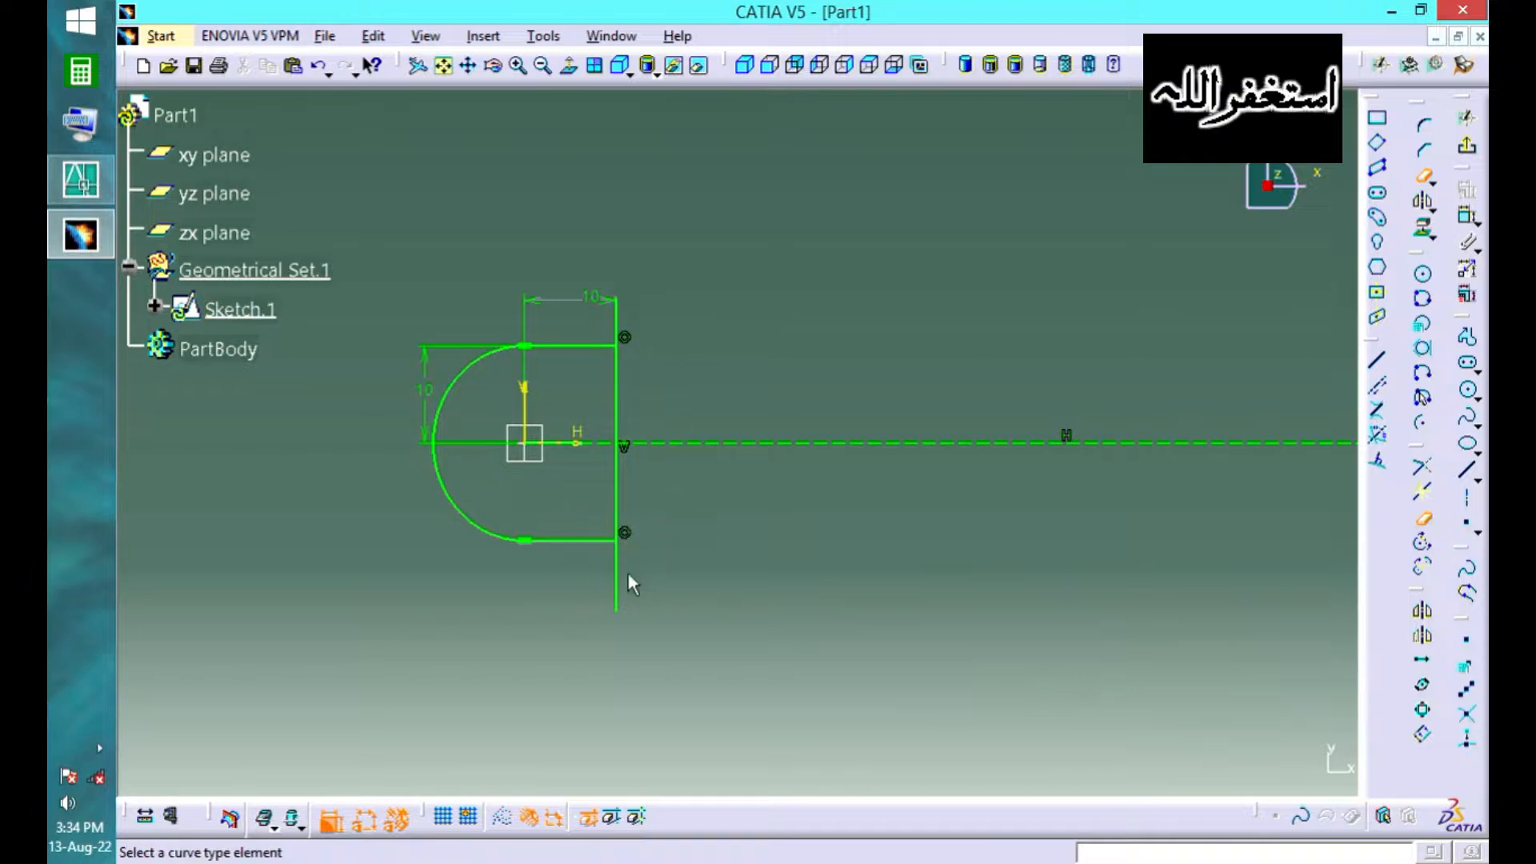
pyautogui.click(616, 580)
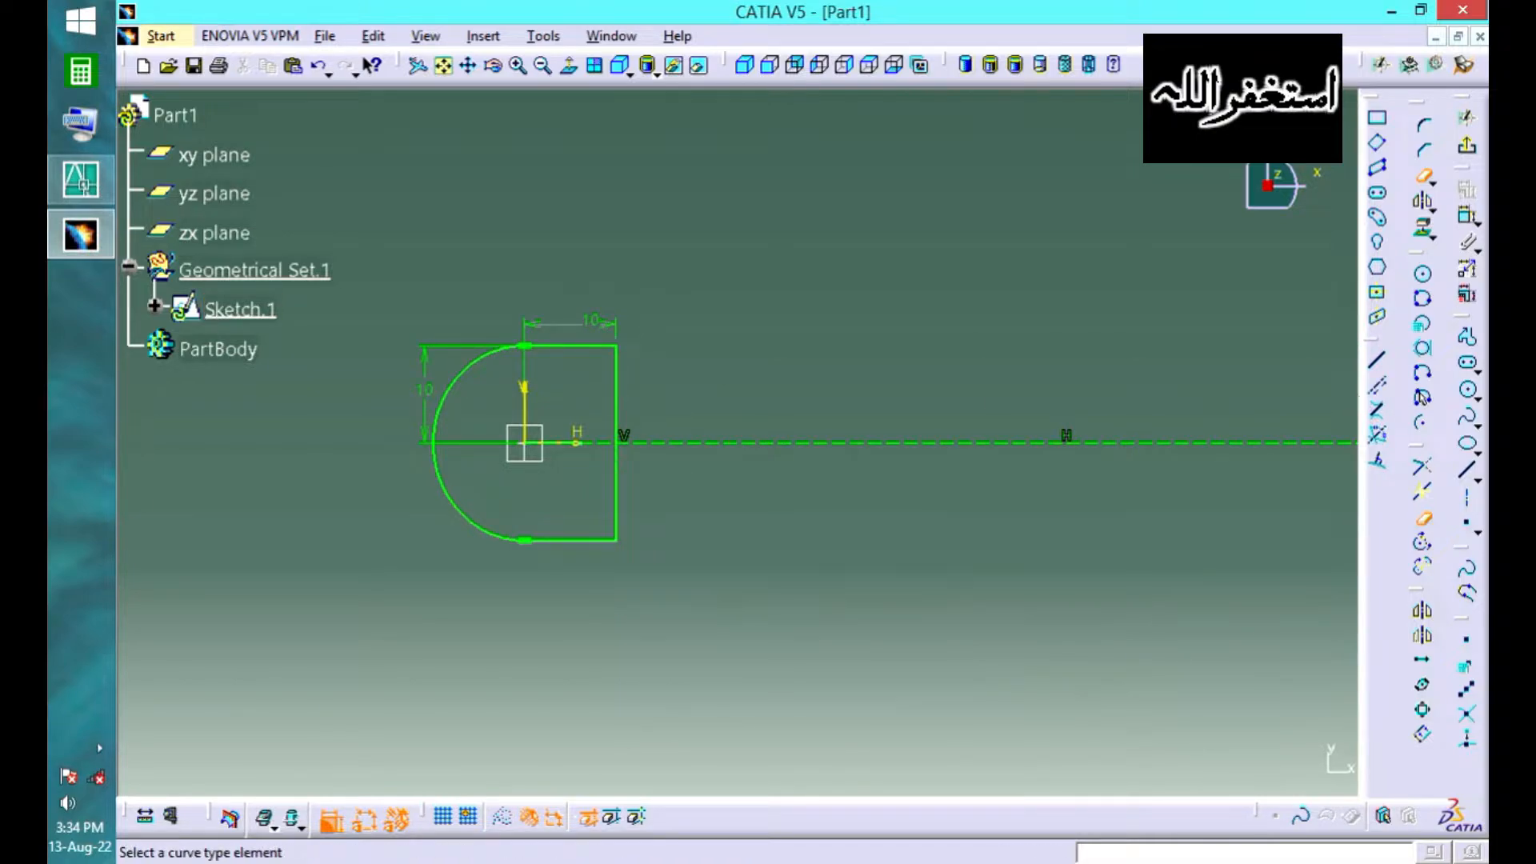
# - Sketch a circle centred on the origin inside the profile and dimension its diameter at 10 mm
pyautogui.click(1422, 273)
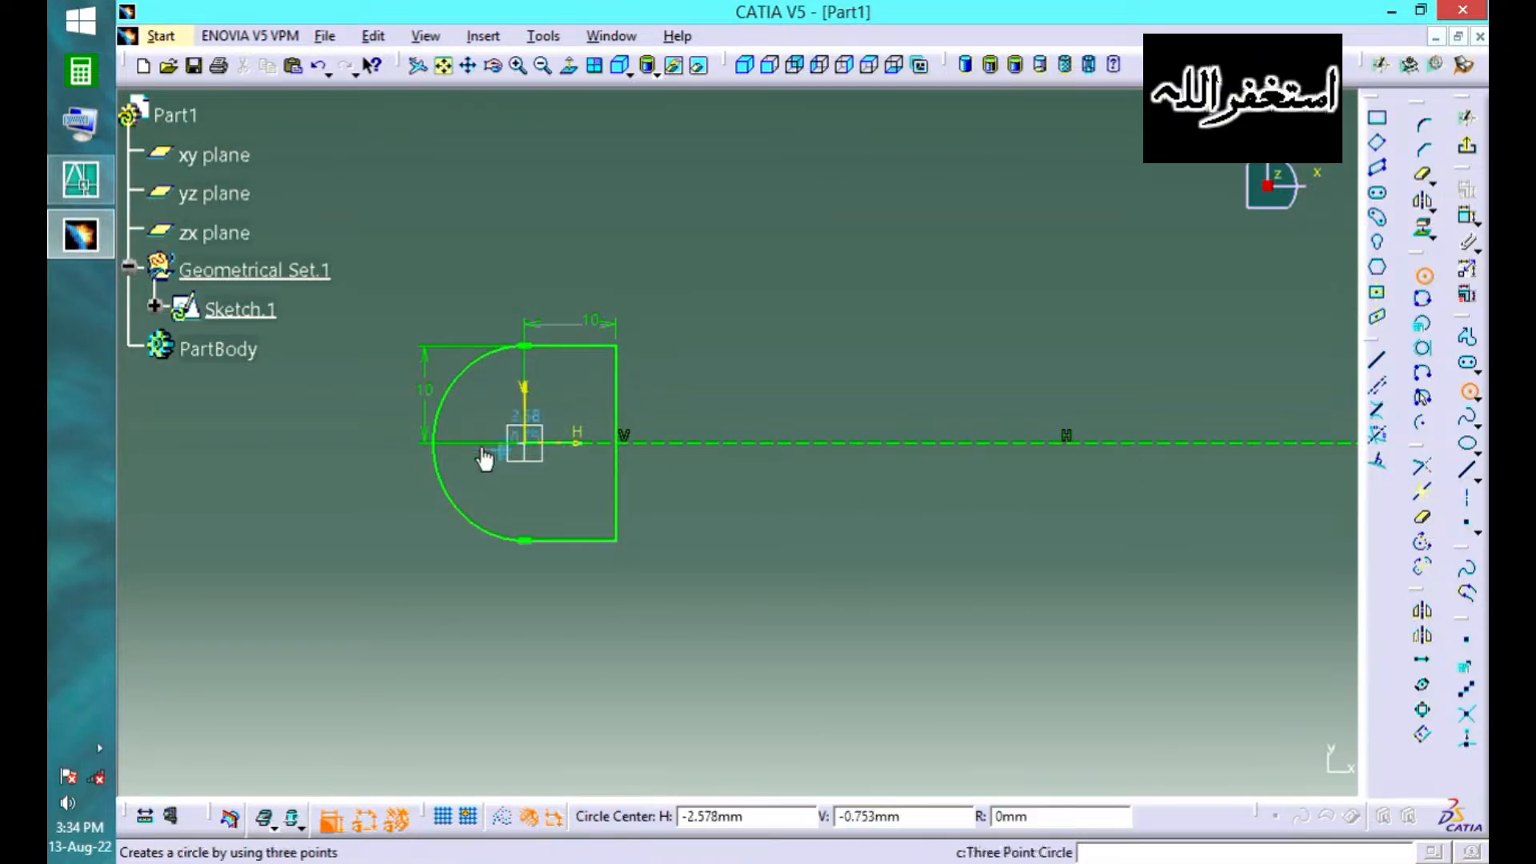
pyautogui.click(525, 442)
pyautogui.click(566, 442)
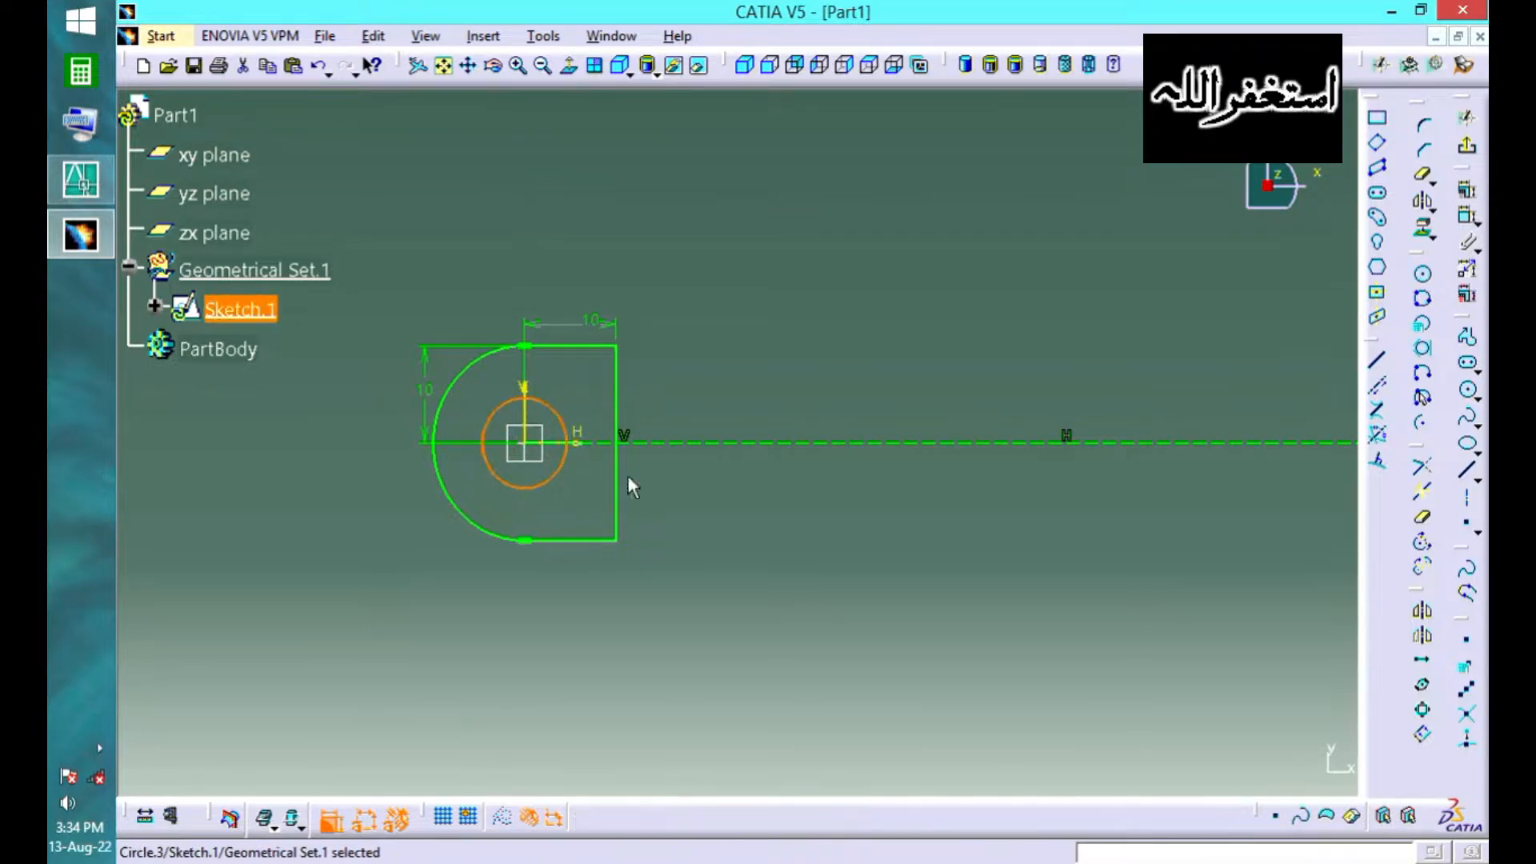
pyautogui.click(1468, 217)
pyautogui.click(578, 384)
pyautogui.doubleClick(582, 388)
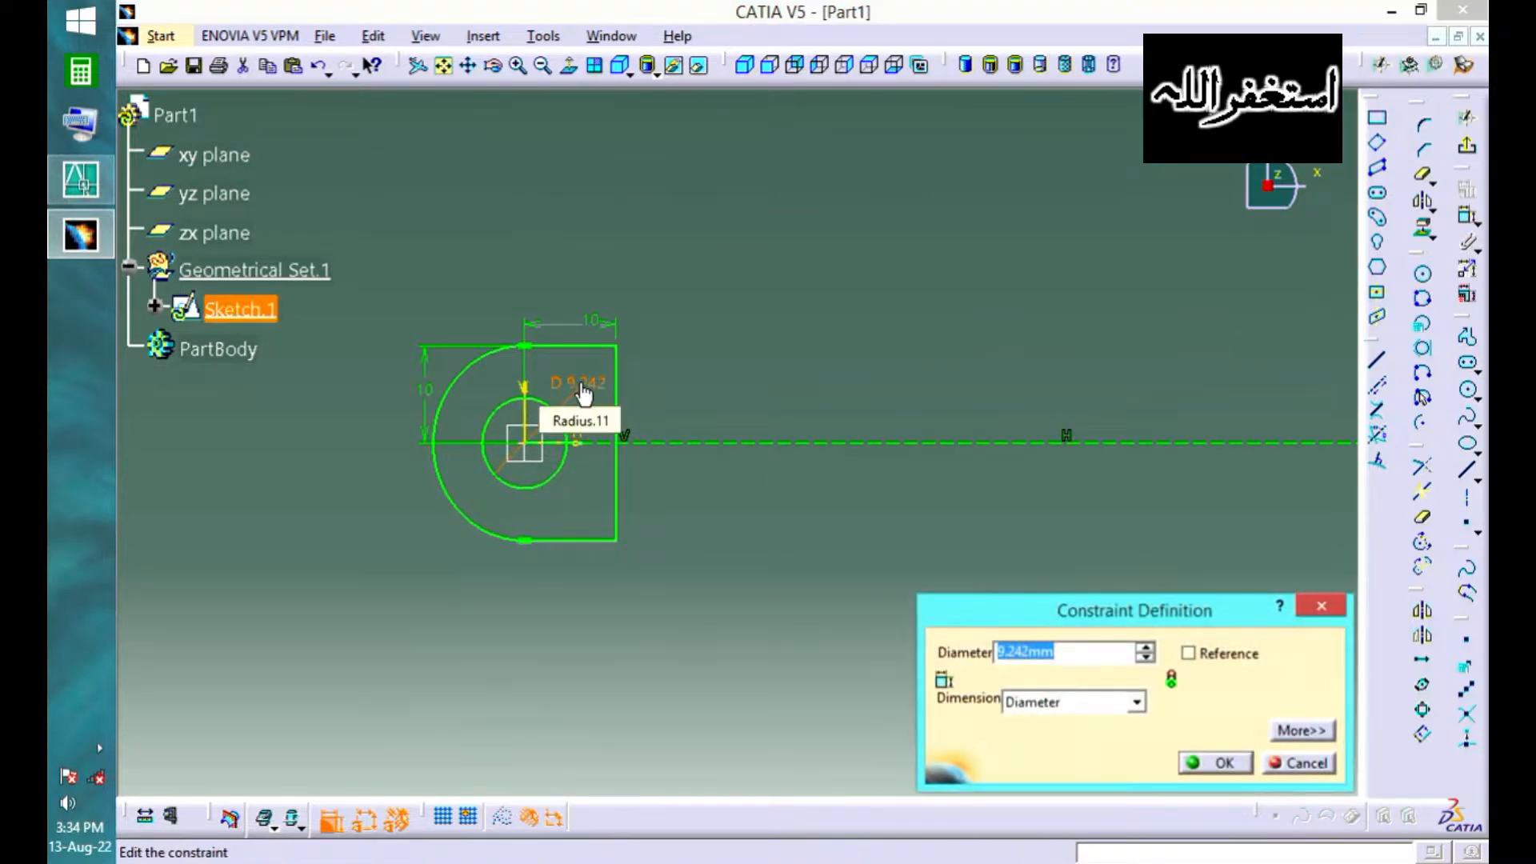
pyautogui.press('Return')
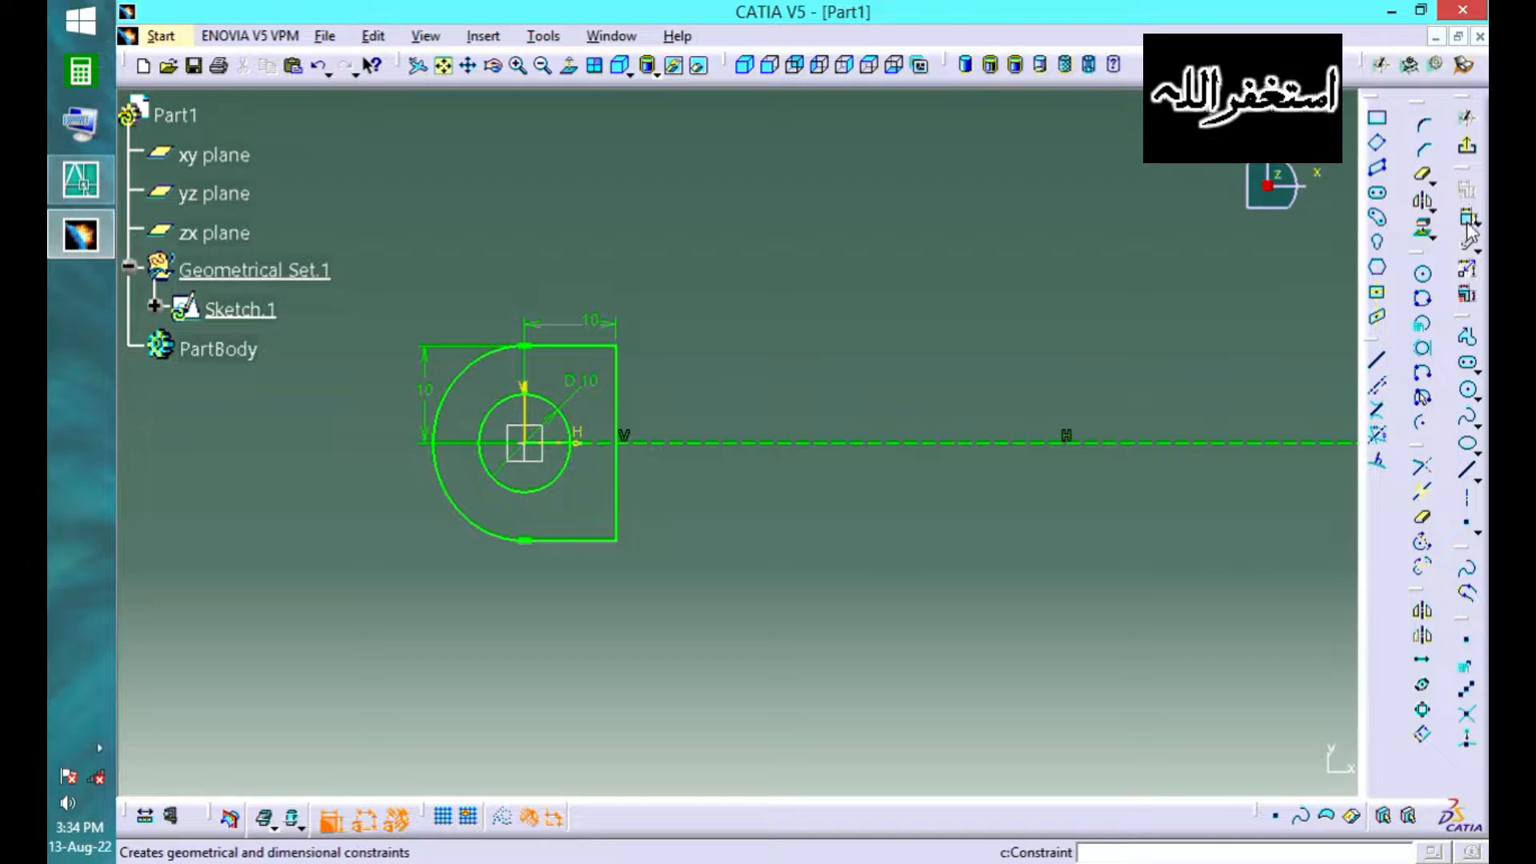
# - Exit the sketch and pad its profile with a length of 2 mm and mirrored extent
pyautogui.click(1469, 149)
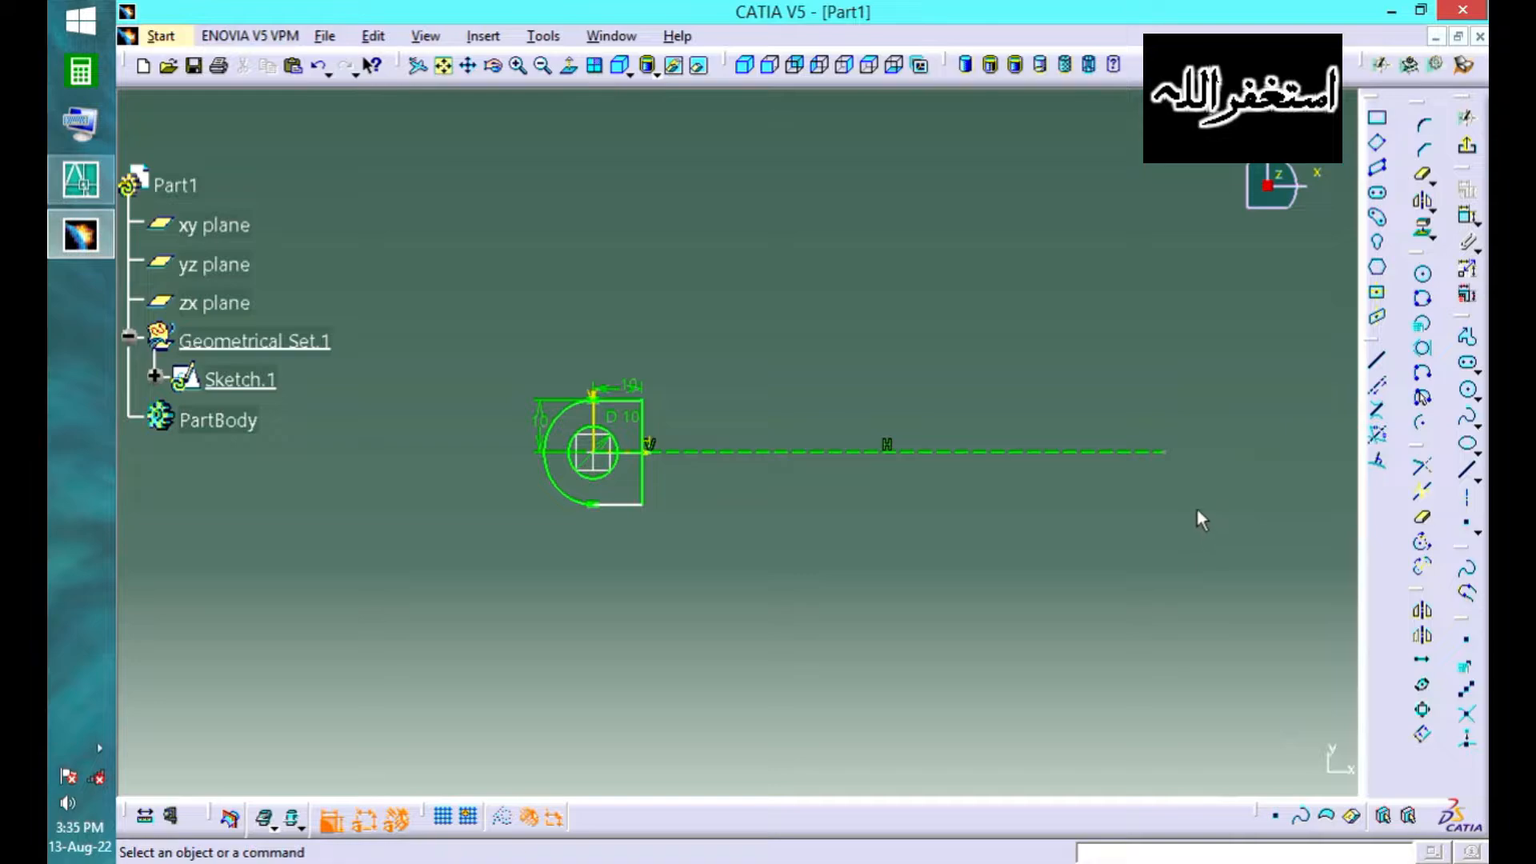
pyautogui.click(1468, 145)
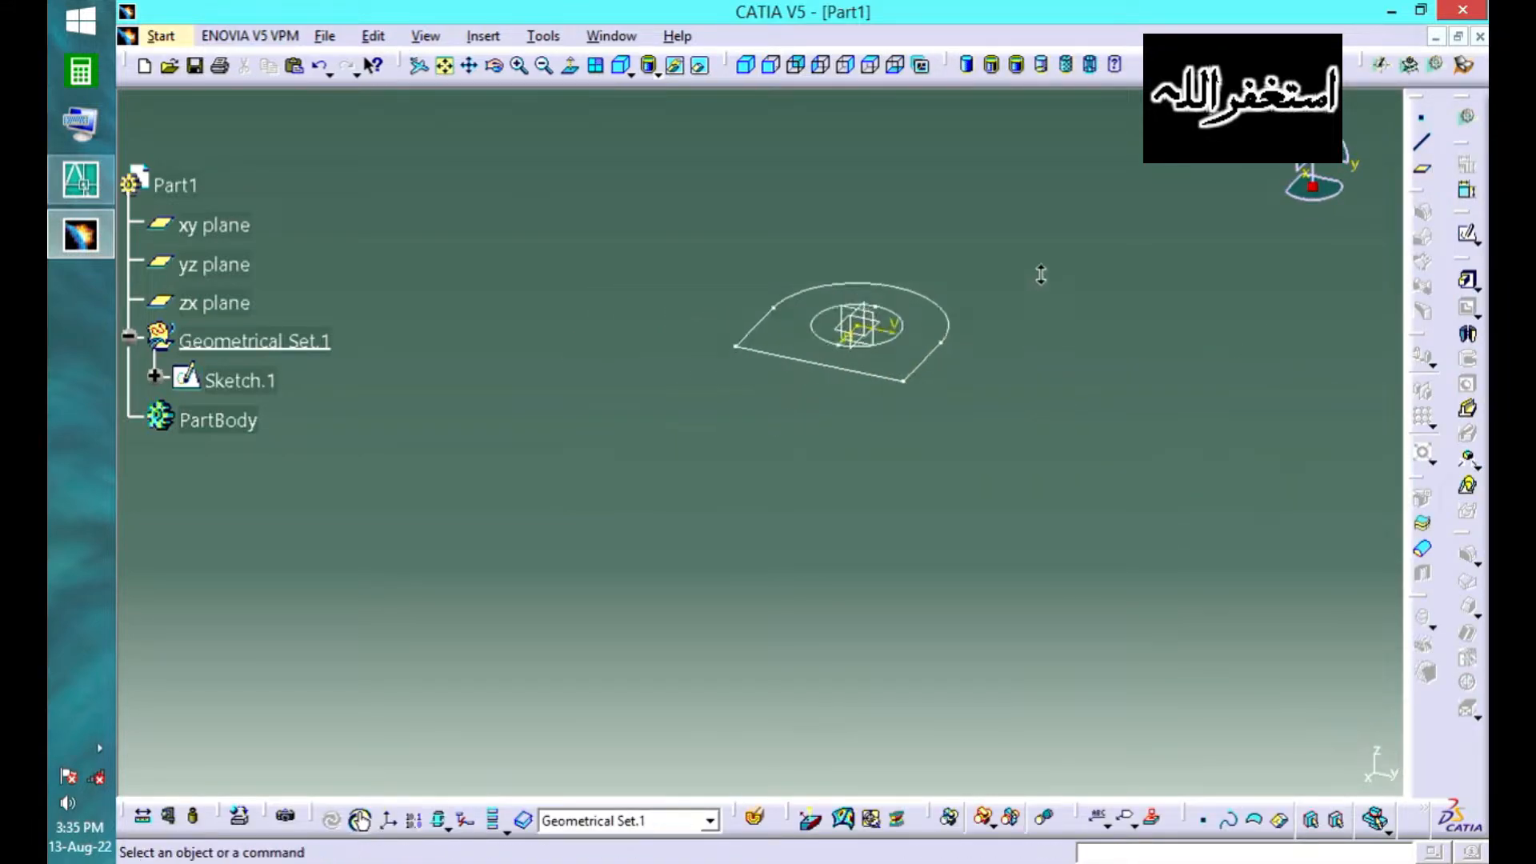
pyautogui.moveTo(1040, 275)
pyautogui.mouseDown(button='middle')
pyautogui.moveTo(920, 422)
pyautogui.moveTo(933, 325)
pyautogui.mouseUp(button='middle')
pyautogui.click(1463, 278)
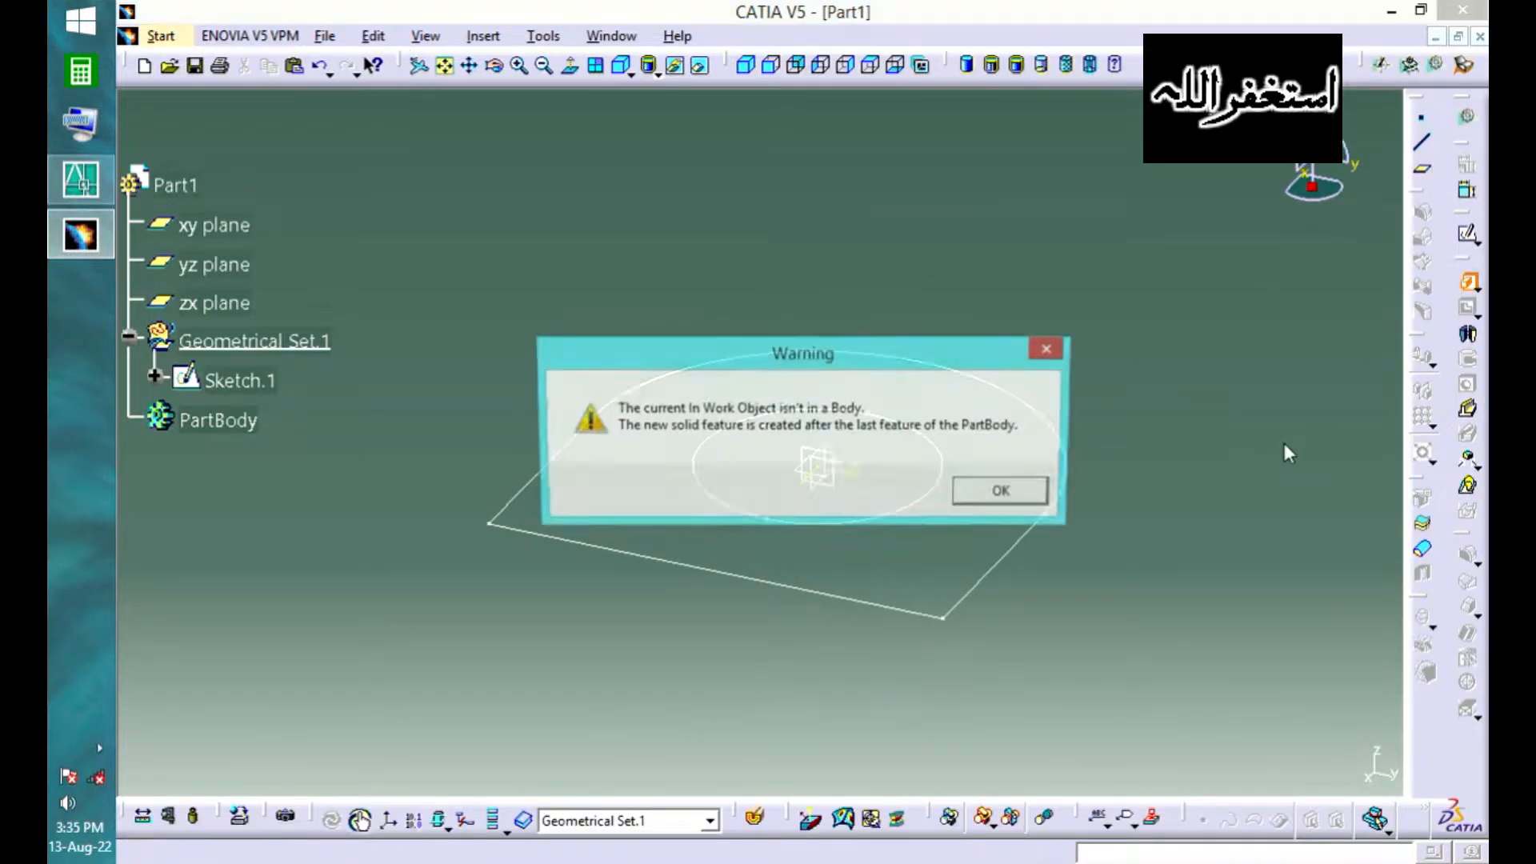
pyautogui.click(994, 487)
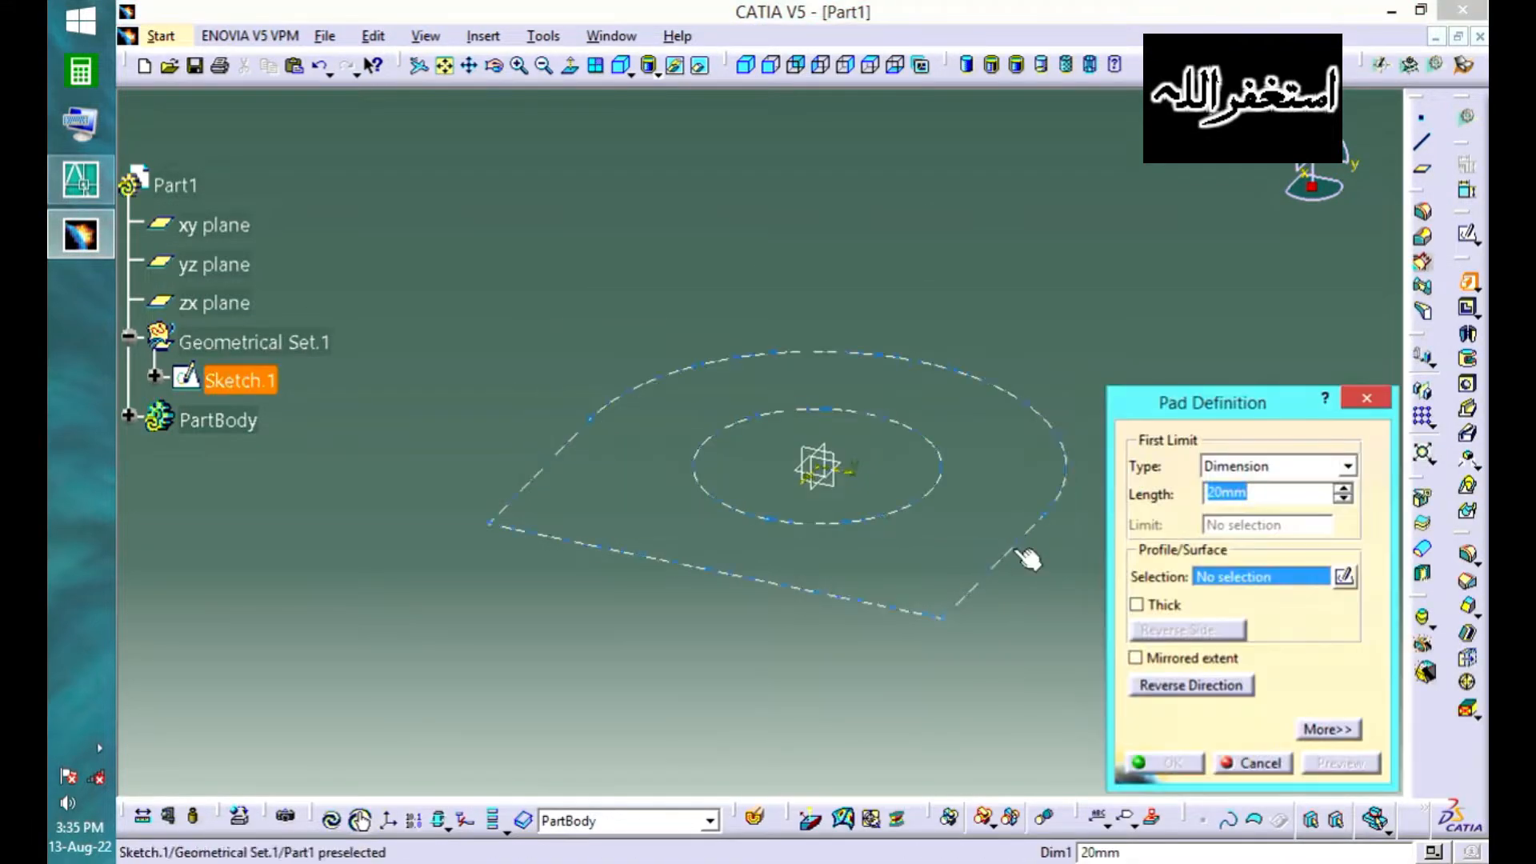
pyautogui.click(1136, 658)
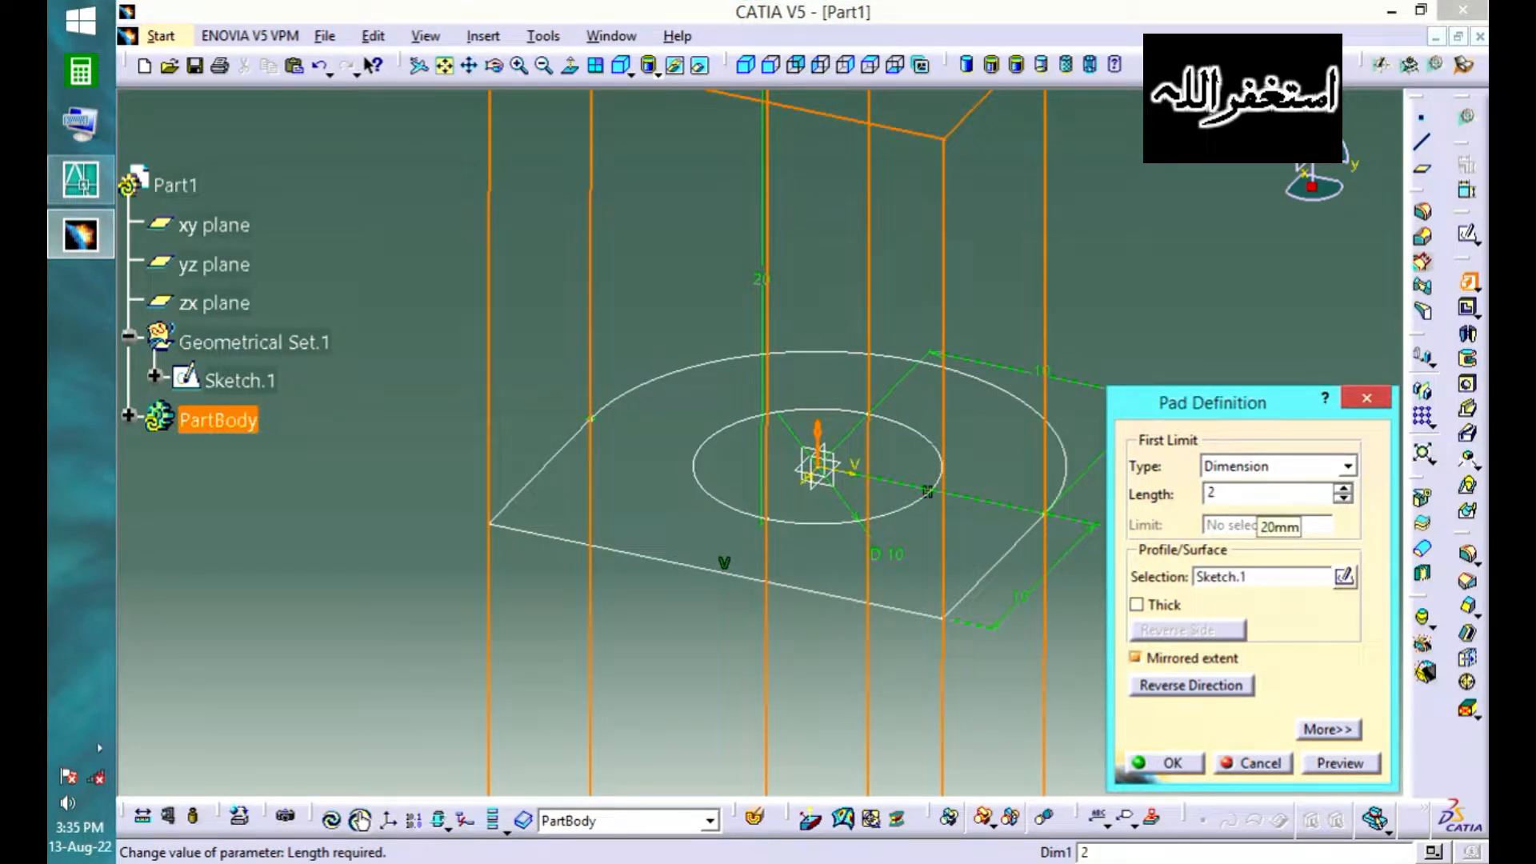
pyautogui.click(1172, 764)
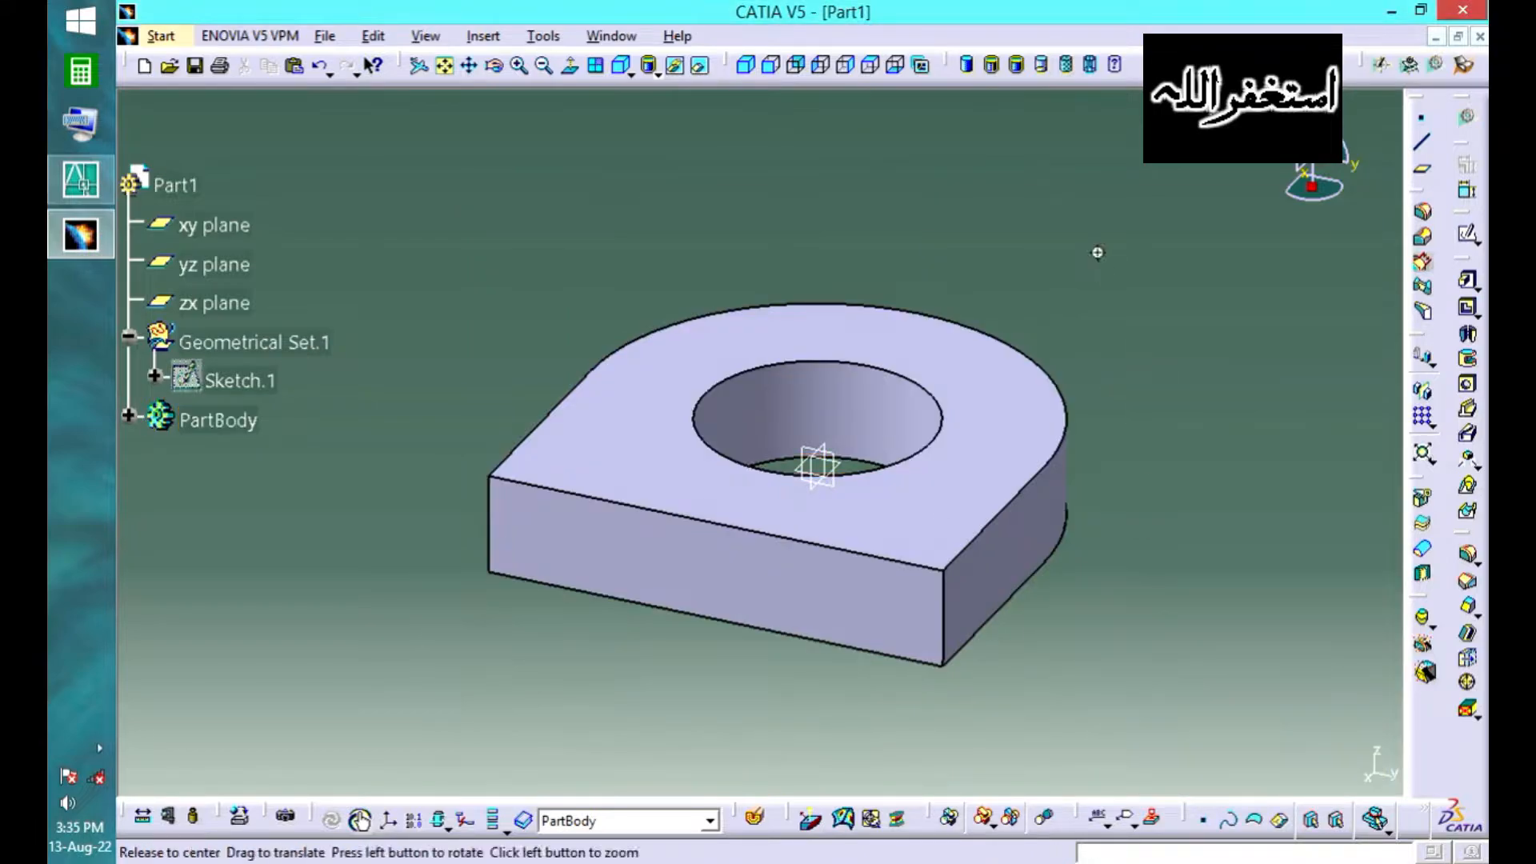
# - Start a new sketch on the zx plane and flip the view to look at it from the opposite side
pyautogui.moveTo(1206, 224); pyautogui.dragTo(918, 278, button='middle')
pyautogui.scroll(-2, 393, 339)
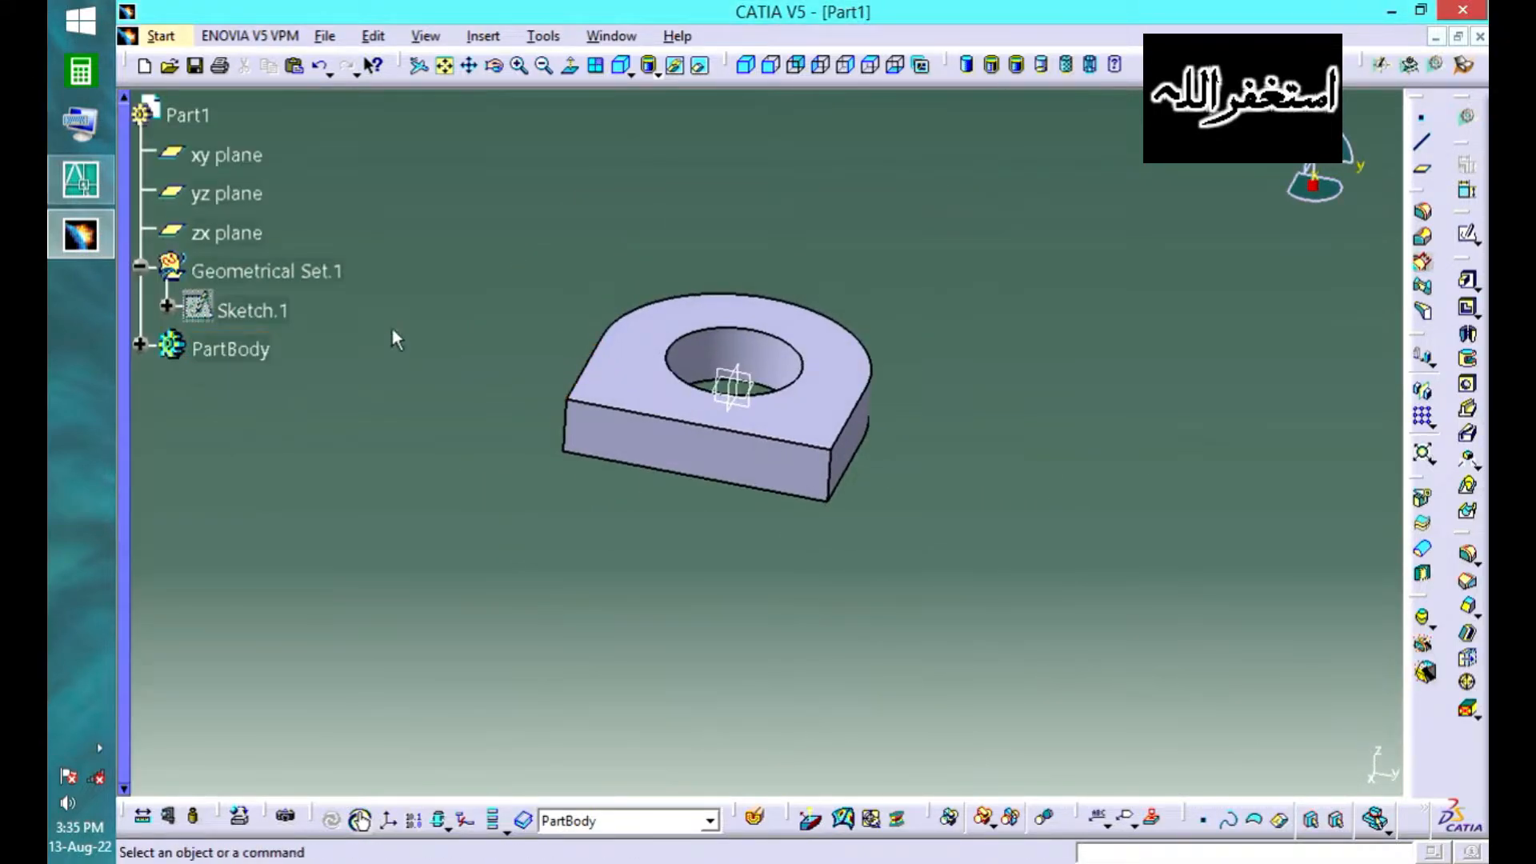
pyautogui.click(1471, 230)
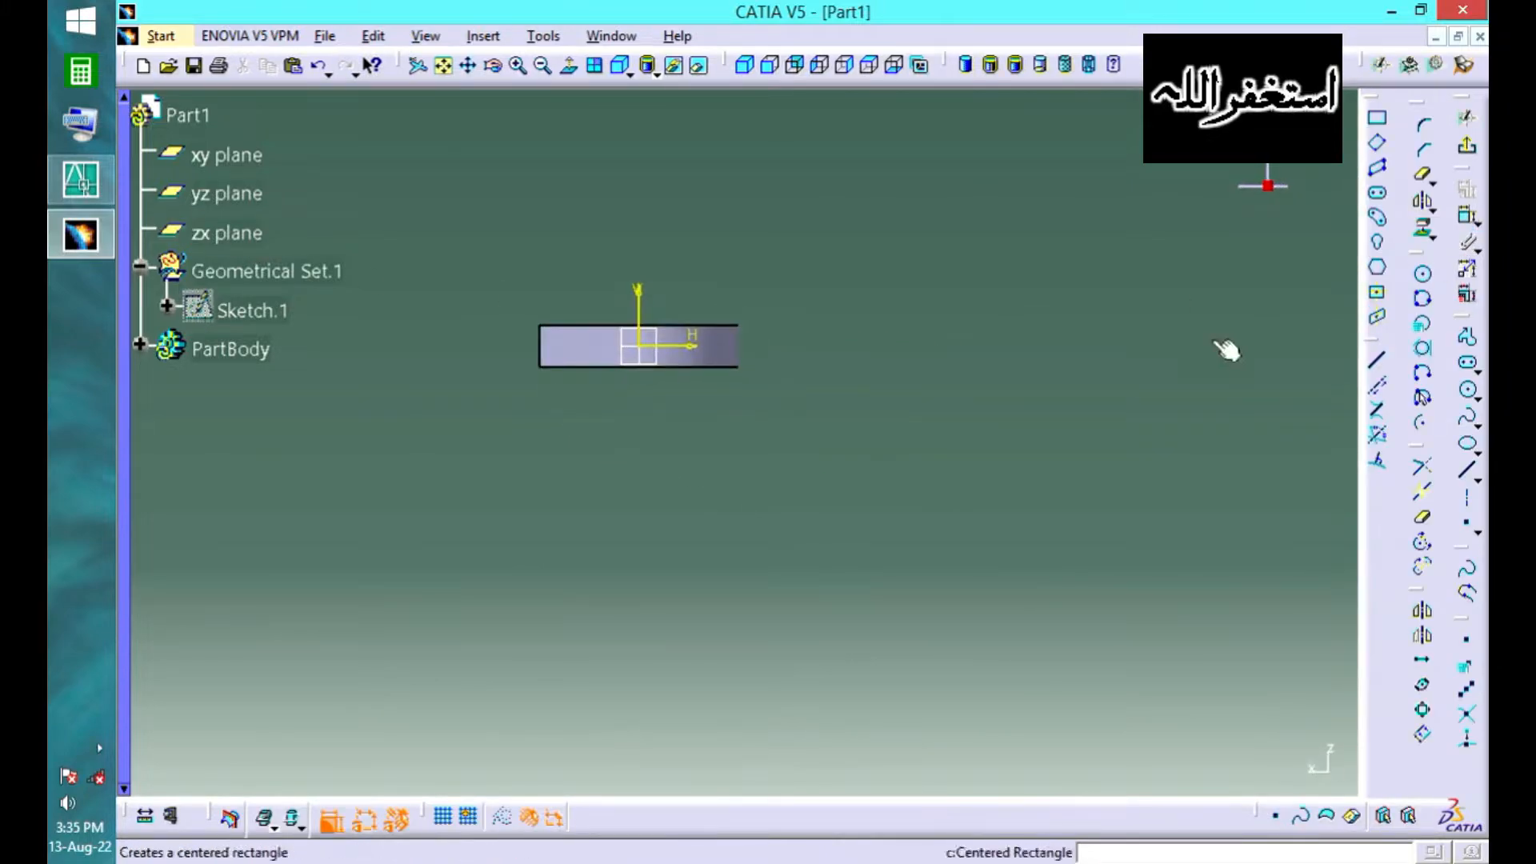
pyautogui.moveTo(724, 440); pyautogui.dragTo(1007, 520, button='middle')
pyautogui.click(569, 64)
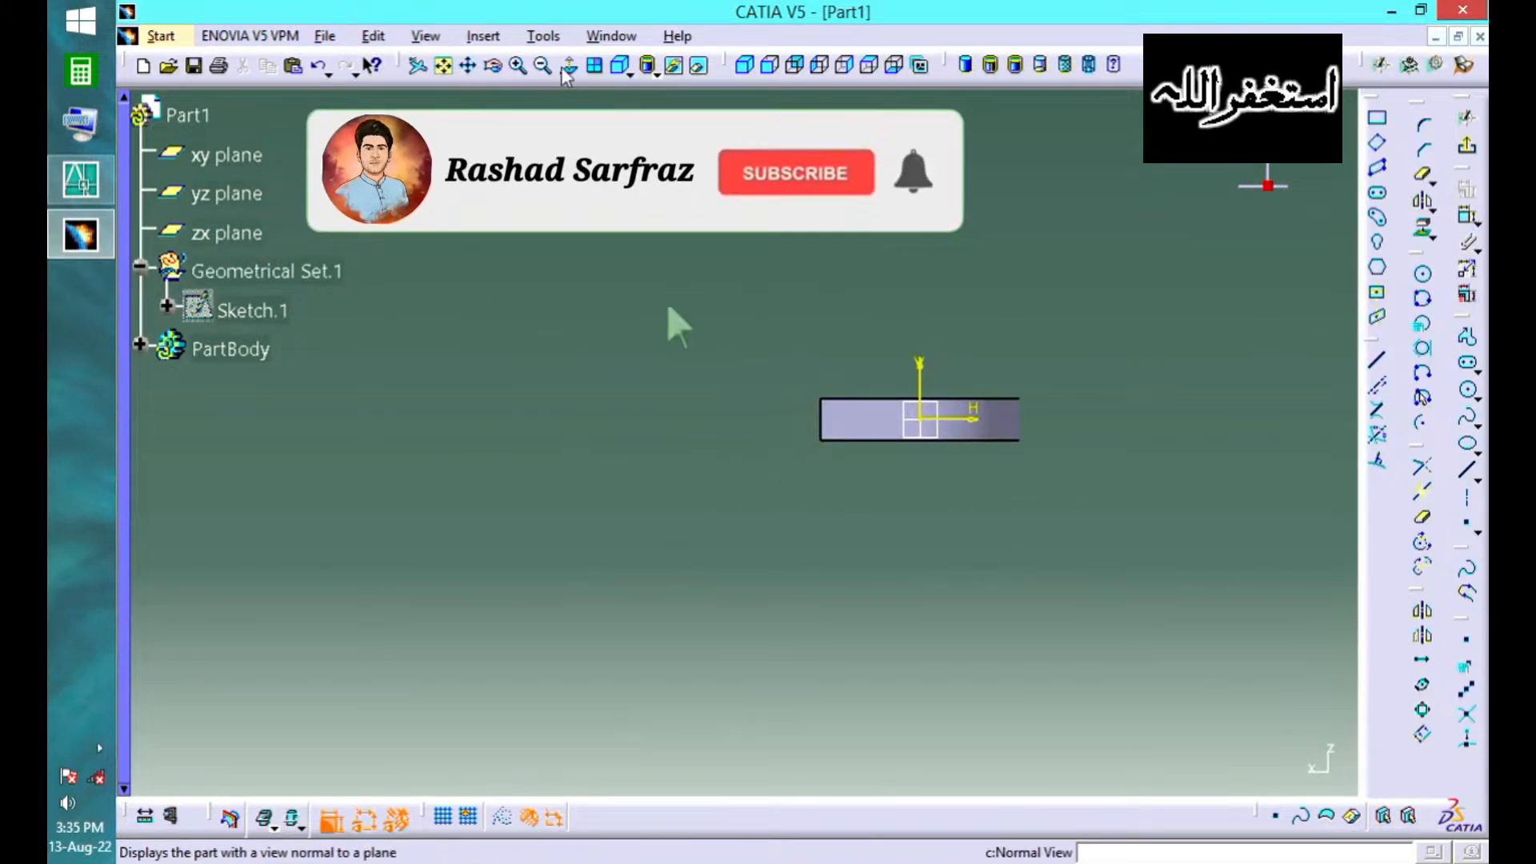
pyautogui.moveTo(621, 333)
pyautogui.mouseDown(button='middle')
pyautogui.moveTo(840, 397)
pyautogui.moveTo(720, 315)
pyautogui.moveTo(642, 312)
pyautogui.mouseUp(button='middle')
# - Sketch a horizontal elongated hole beside the block, level with the origin, centres about 21 mm apart, and constrain its radius to 10 mm
pyautogui.click(1377, 193)
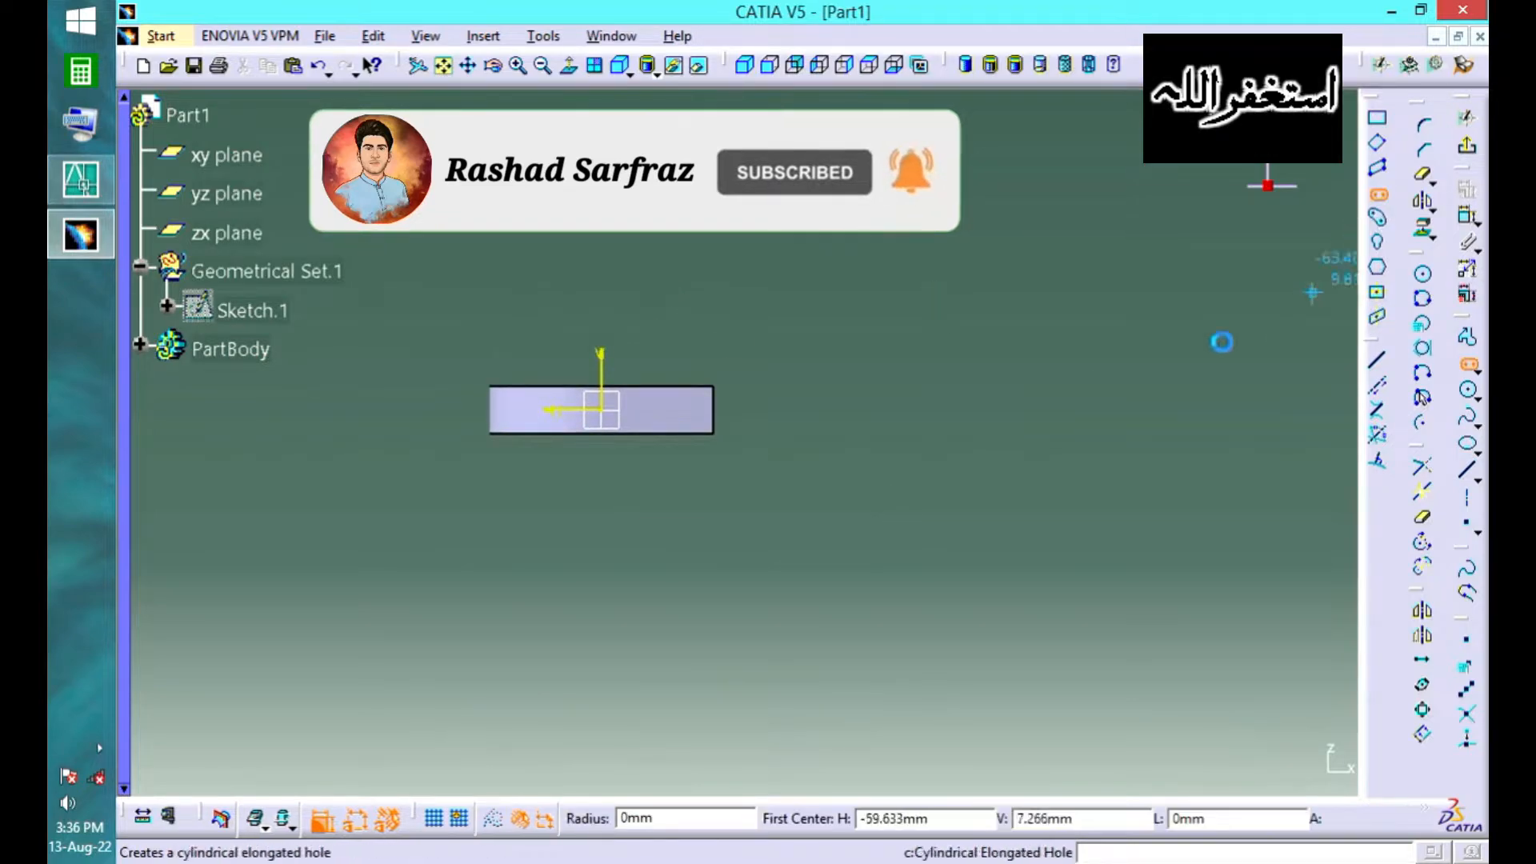
pyautogui.click(1062, 411)
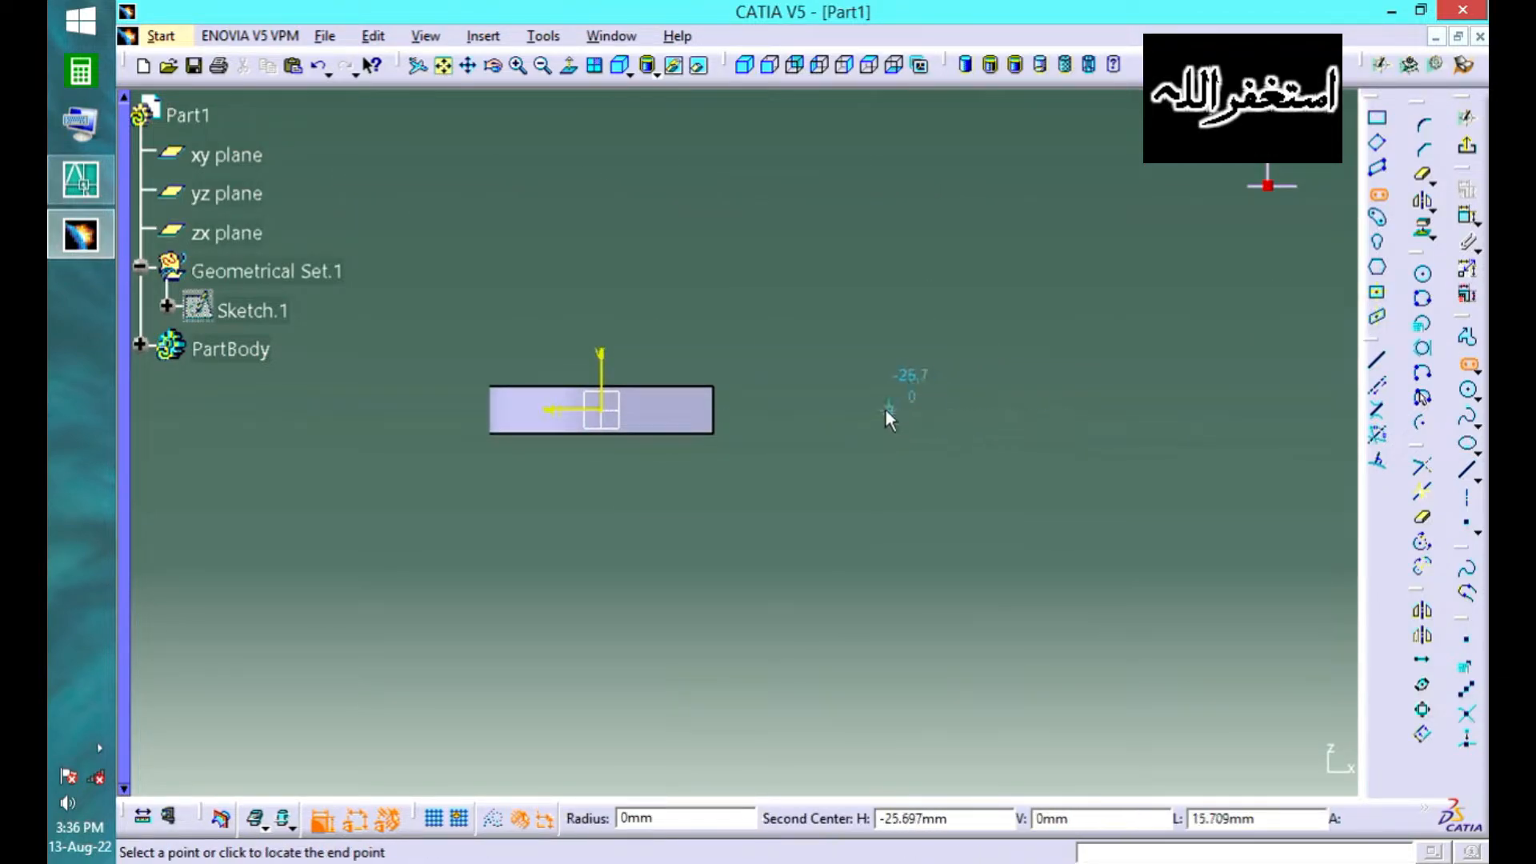
pyautogui.click(829, 409)
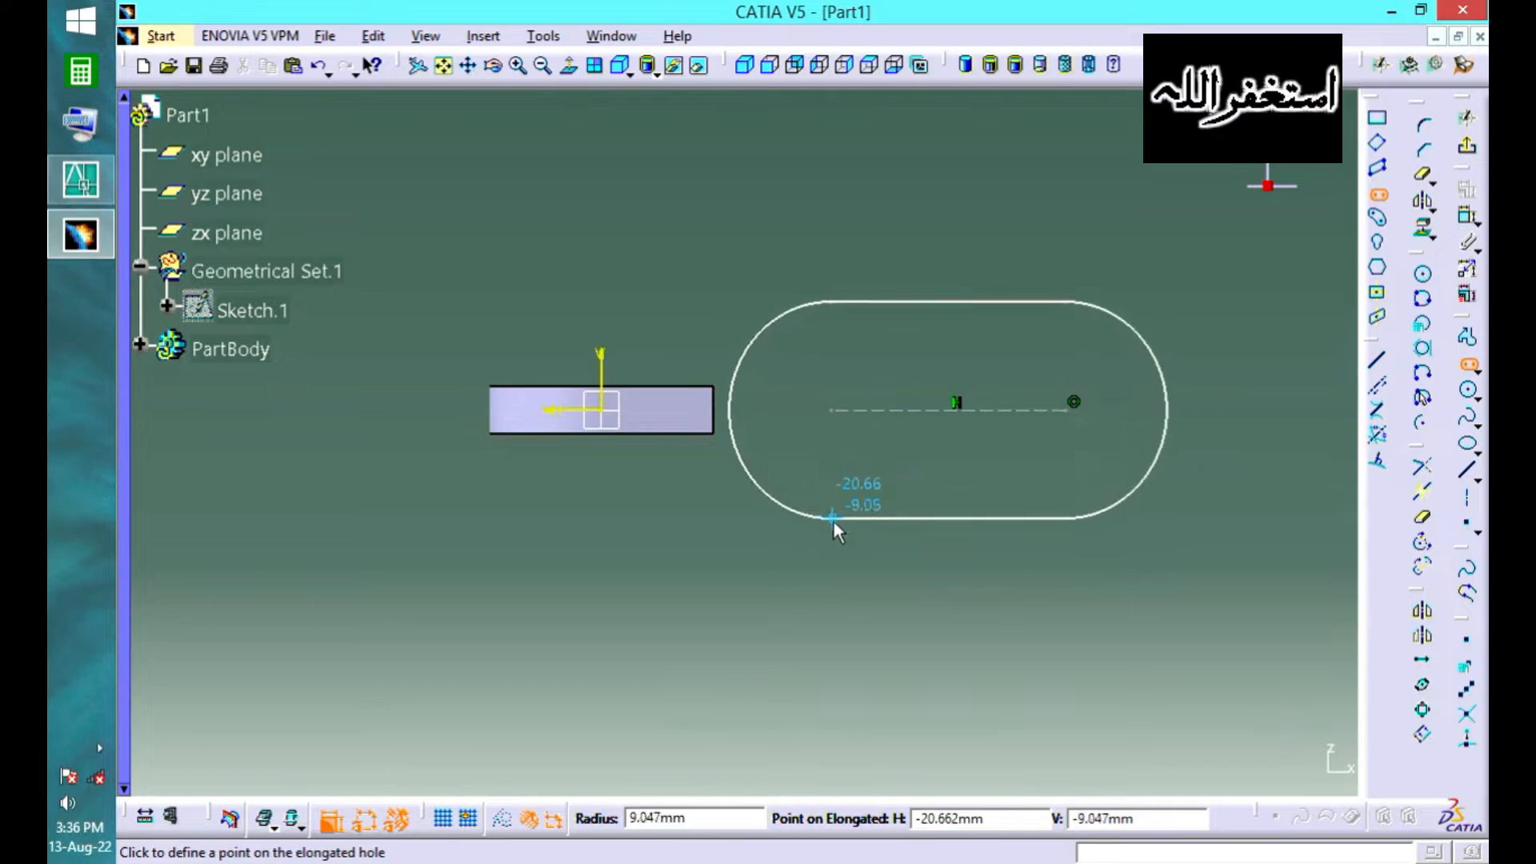
pyautogui.click(834, 522)
pyautogui.click(1313, 465)
pyautogui.doubleClick(1115, 368)
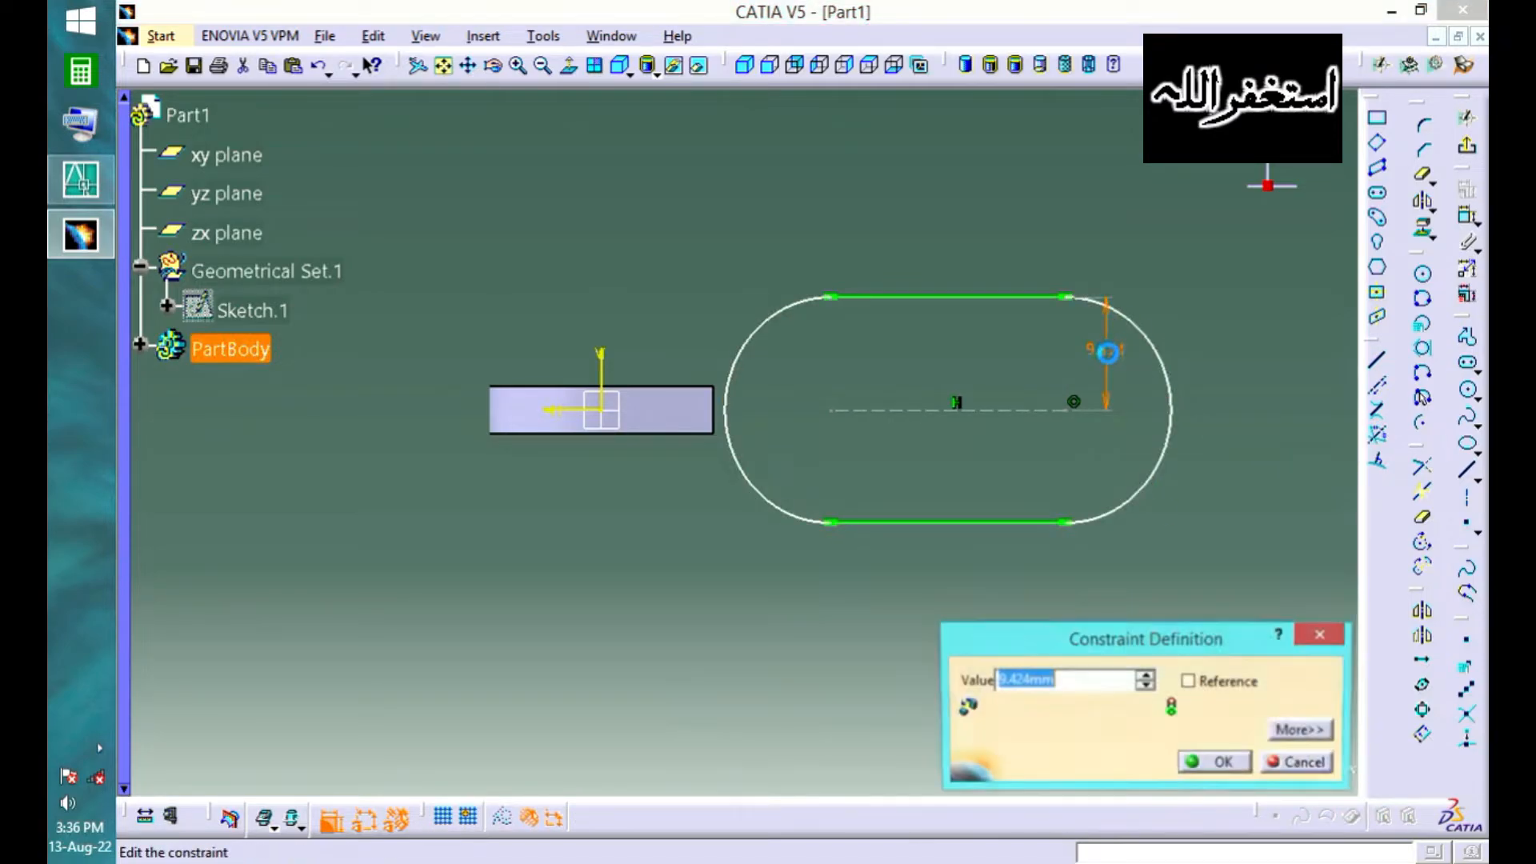
pyautogui.press('Return')
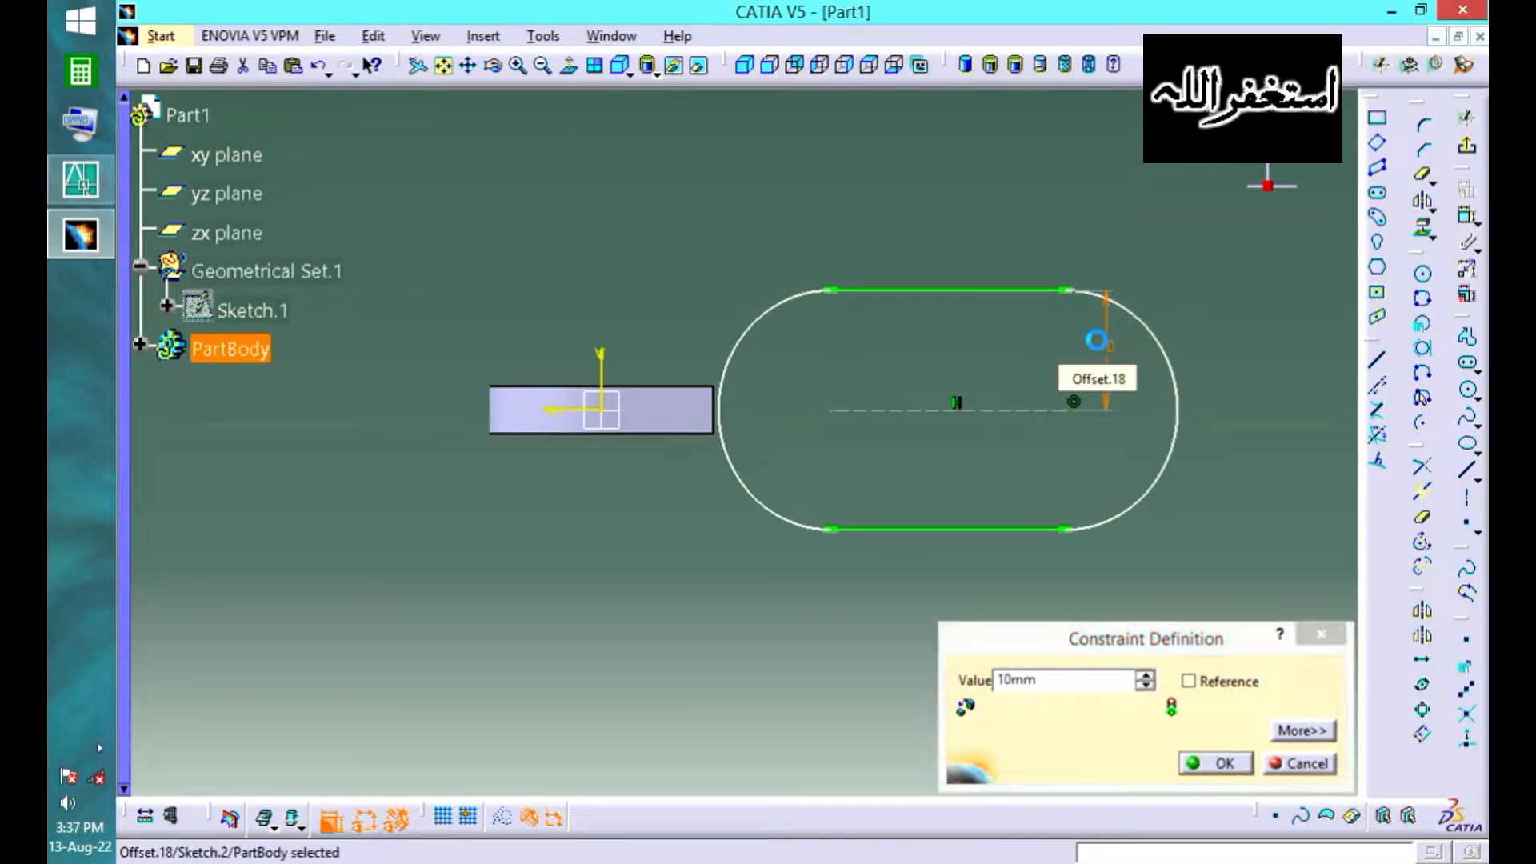
# - Draw a vertical line about 27 mm long across the elongated hole, extending past both of its straight edges
pyautogui.click(1376, 369)
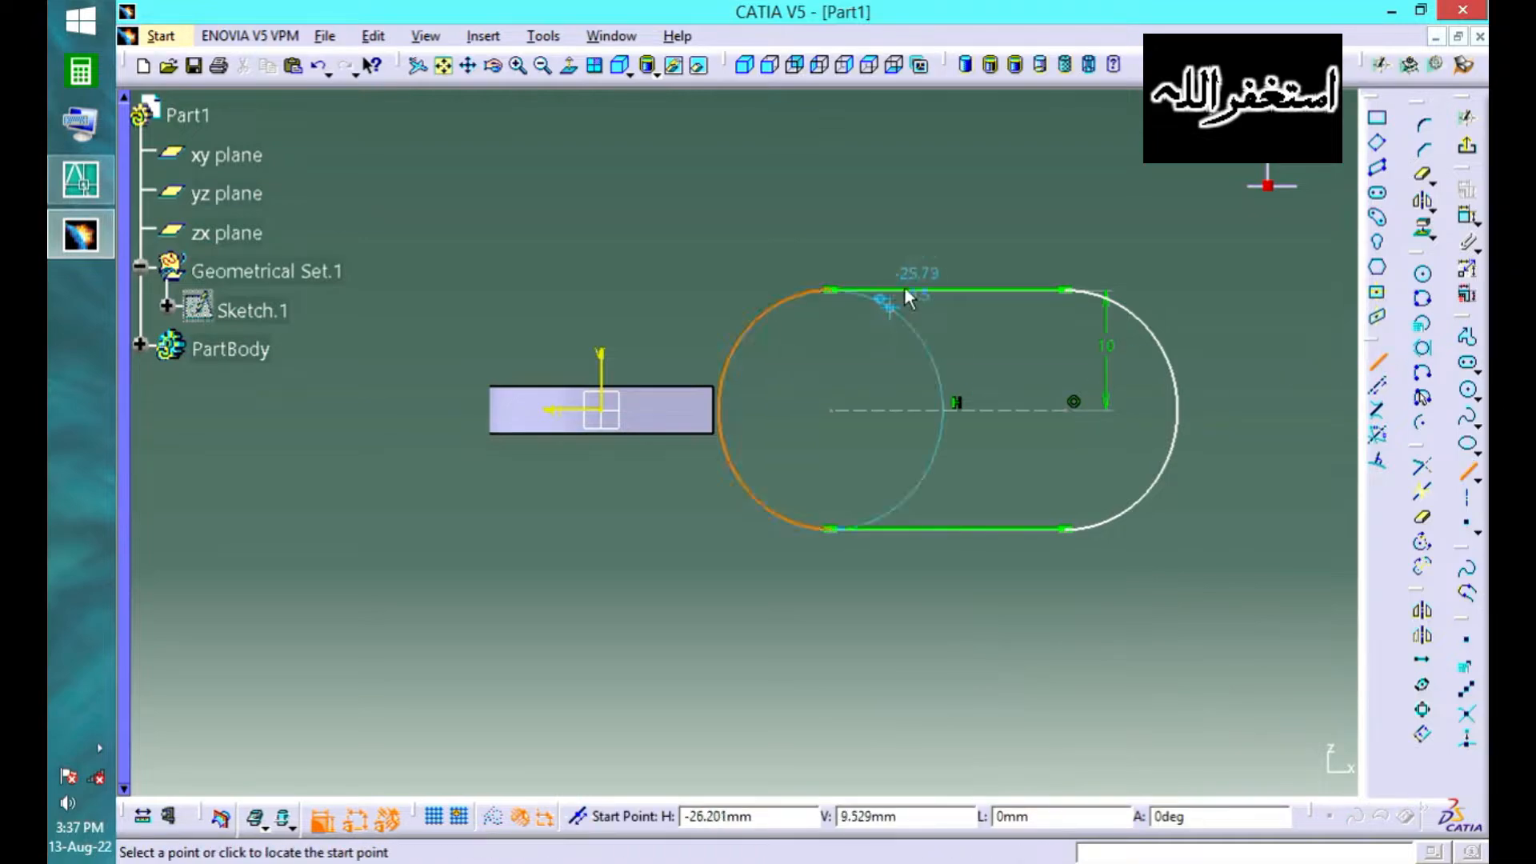
pyautogui.click(905, 297)
pyautogui.click(906, 585)
pyautogui.click(1154, 603)
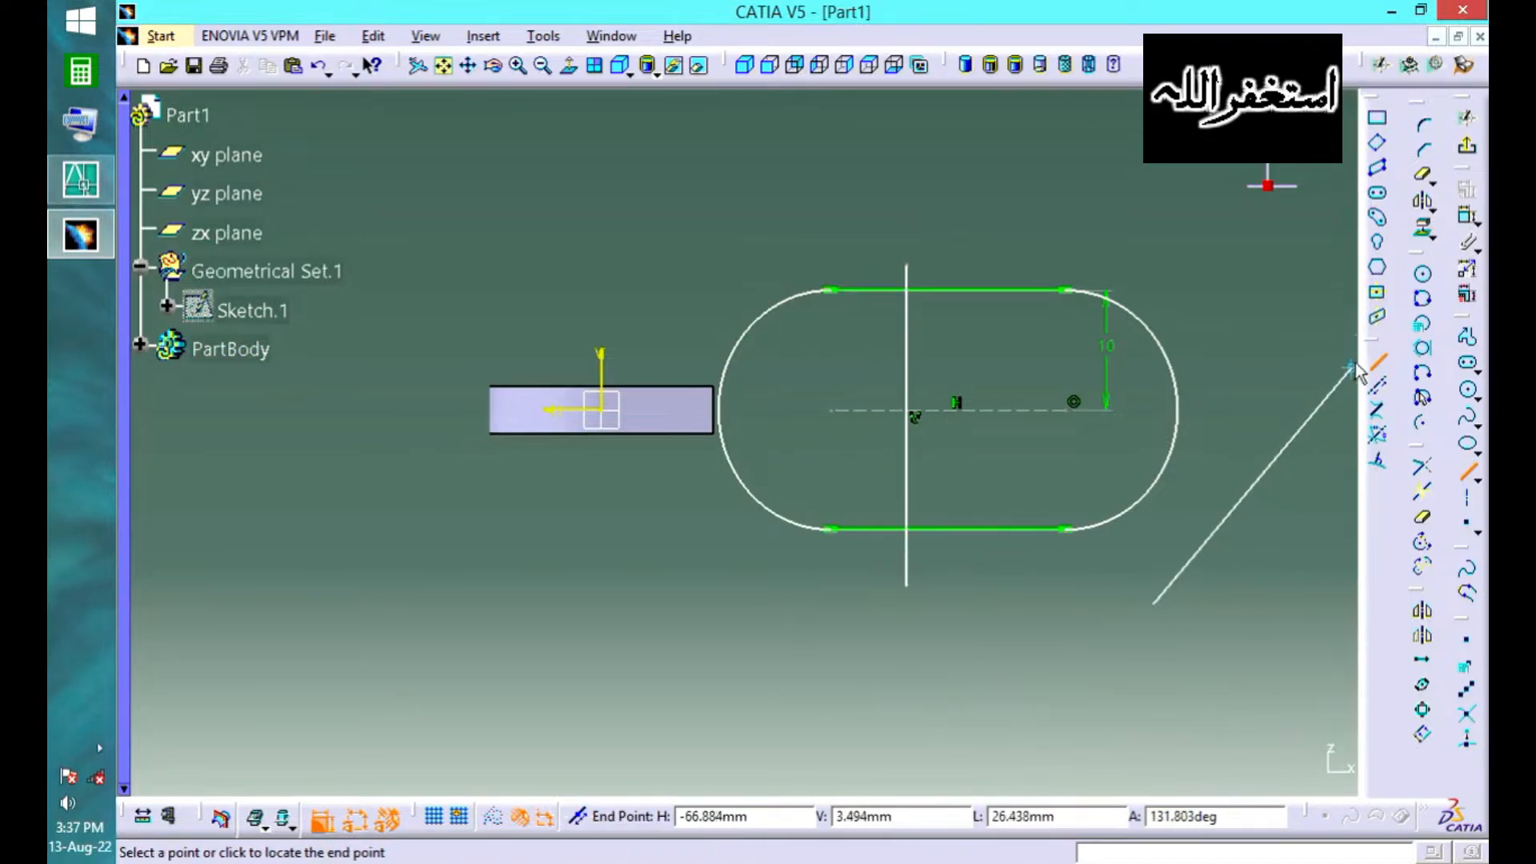
pyautogui.click(1377, 364)
# - Constrain the vertical line at 10 mm from the centre of the elongated hole's outer arc
pyautogui.click(1463, 218)
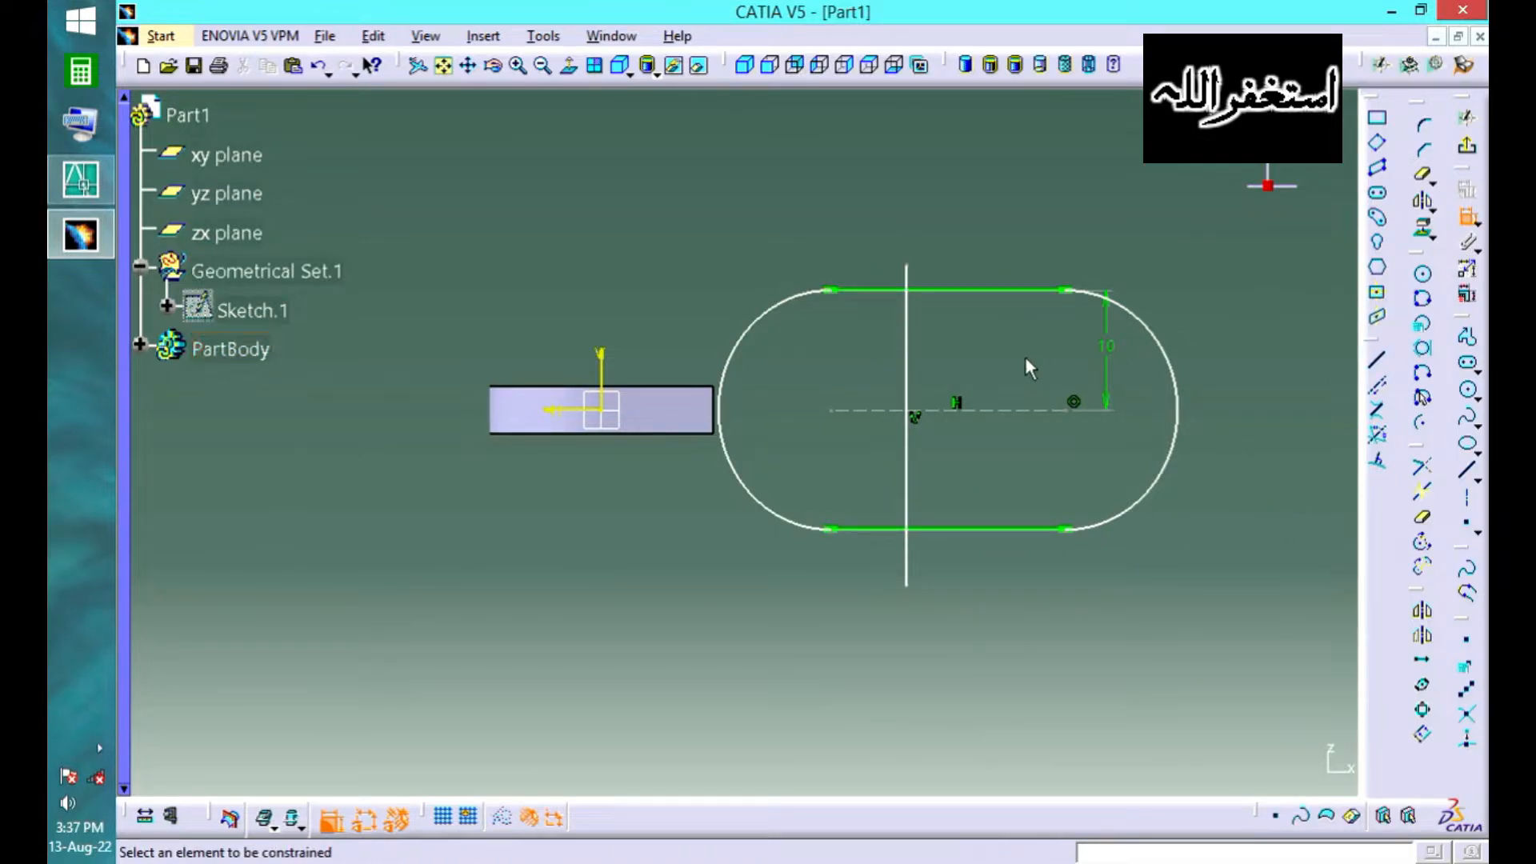
pyautogui.click(1279, 764)
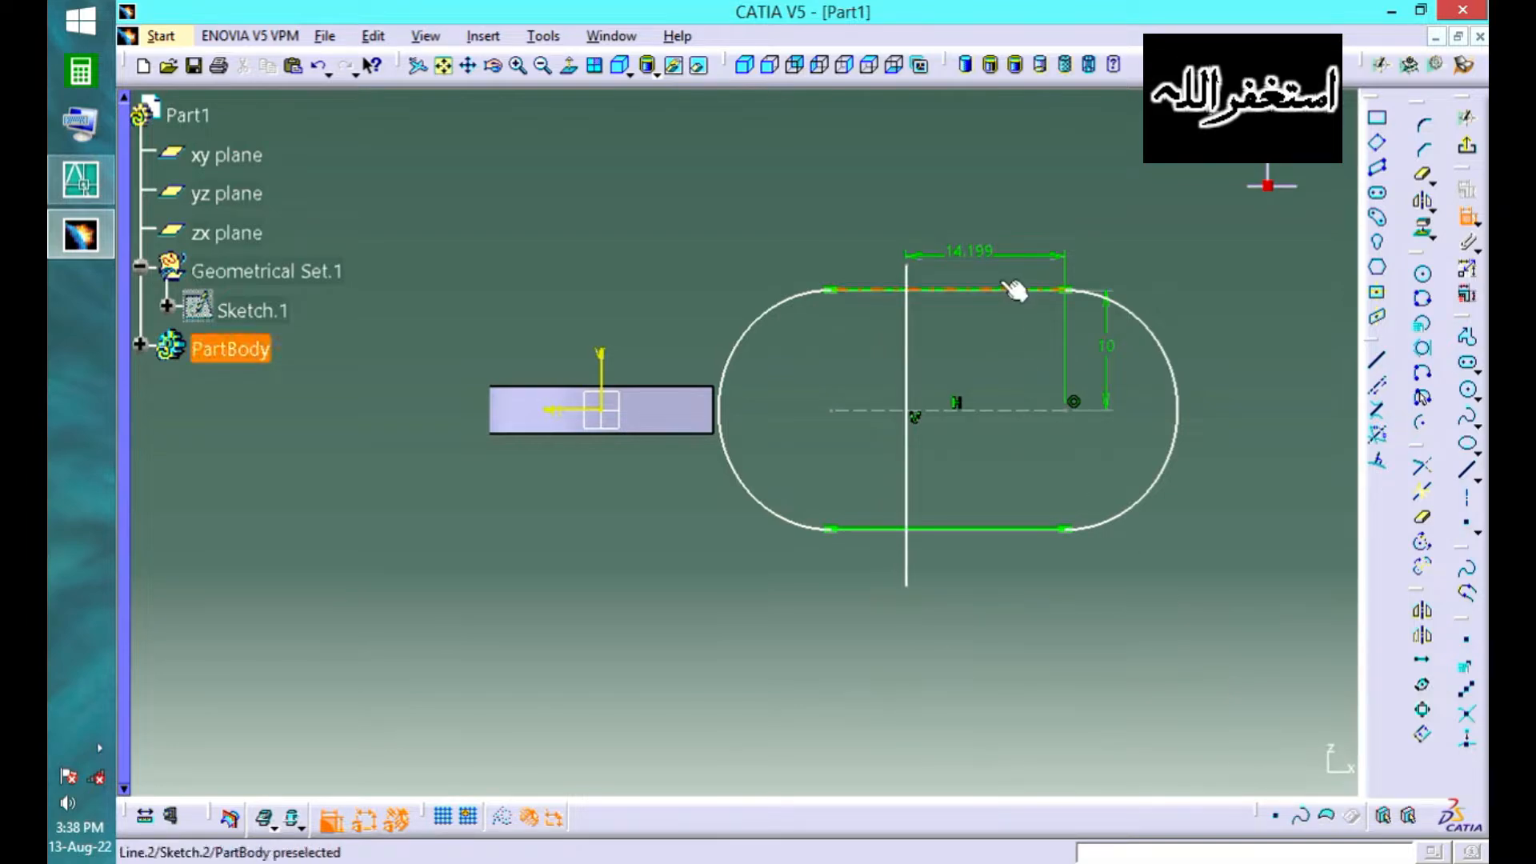
pyautogui.doubleClick(969, 256)
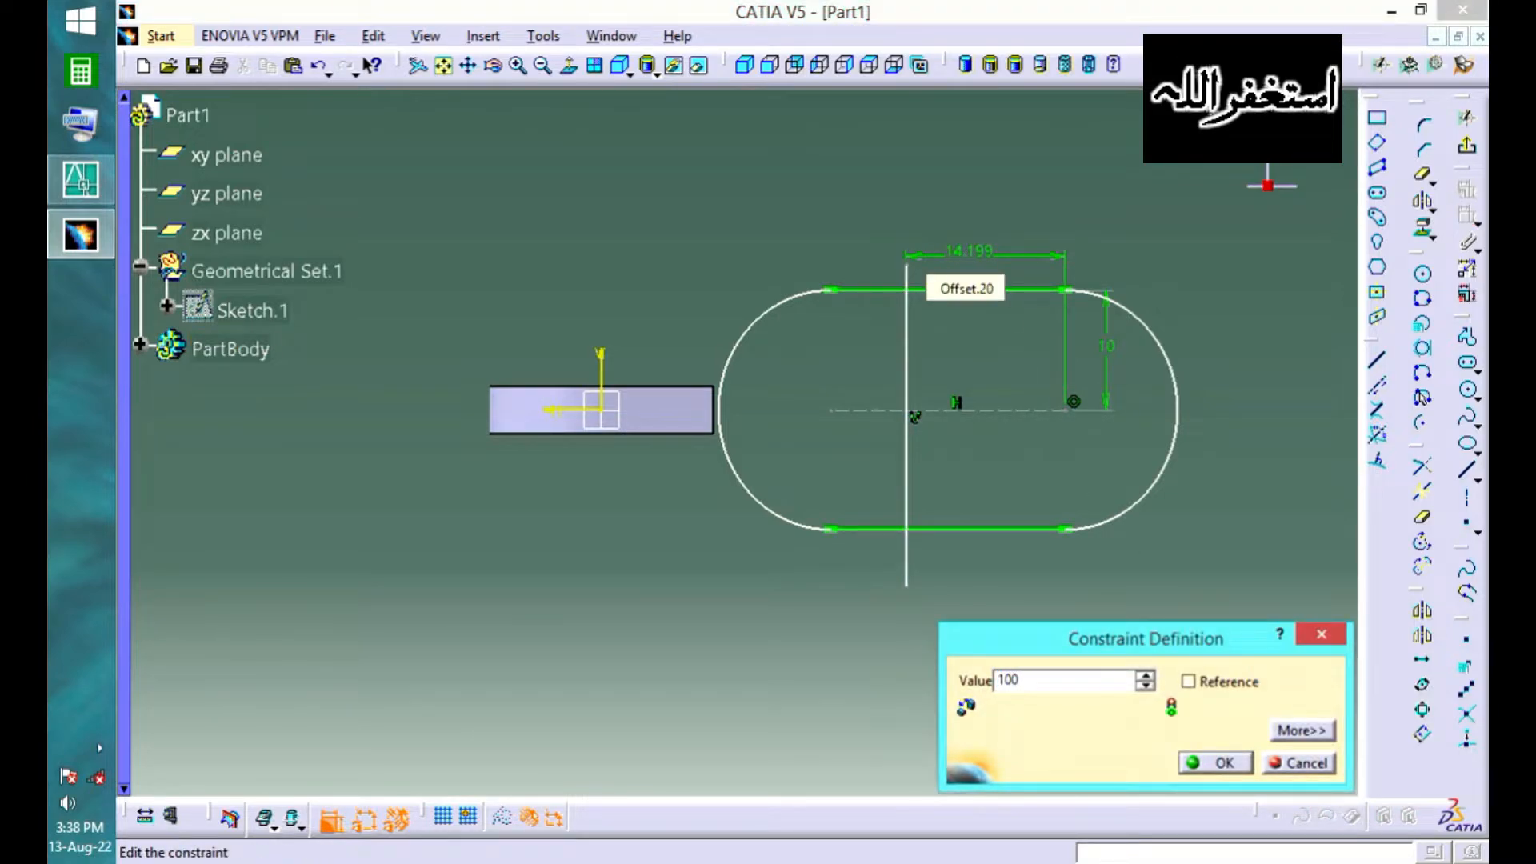
pyautogui.write('10')
pyautogui.press('Return')
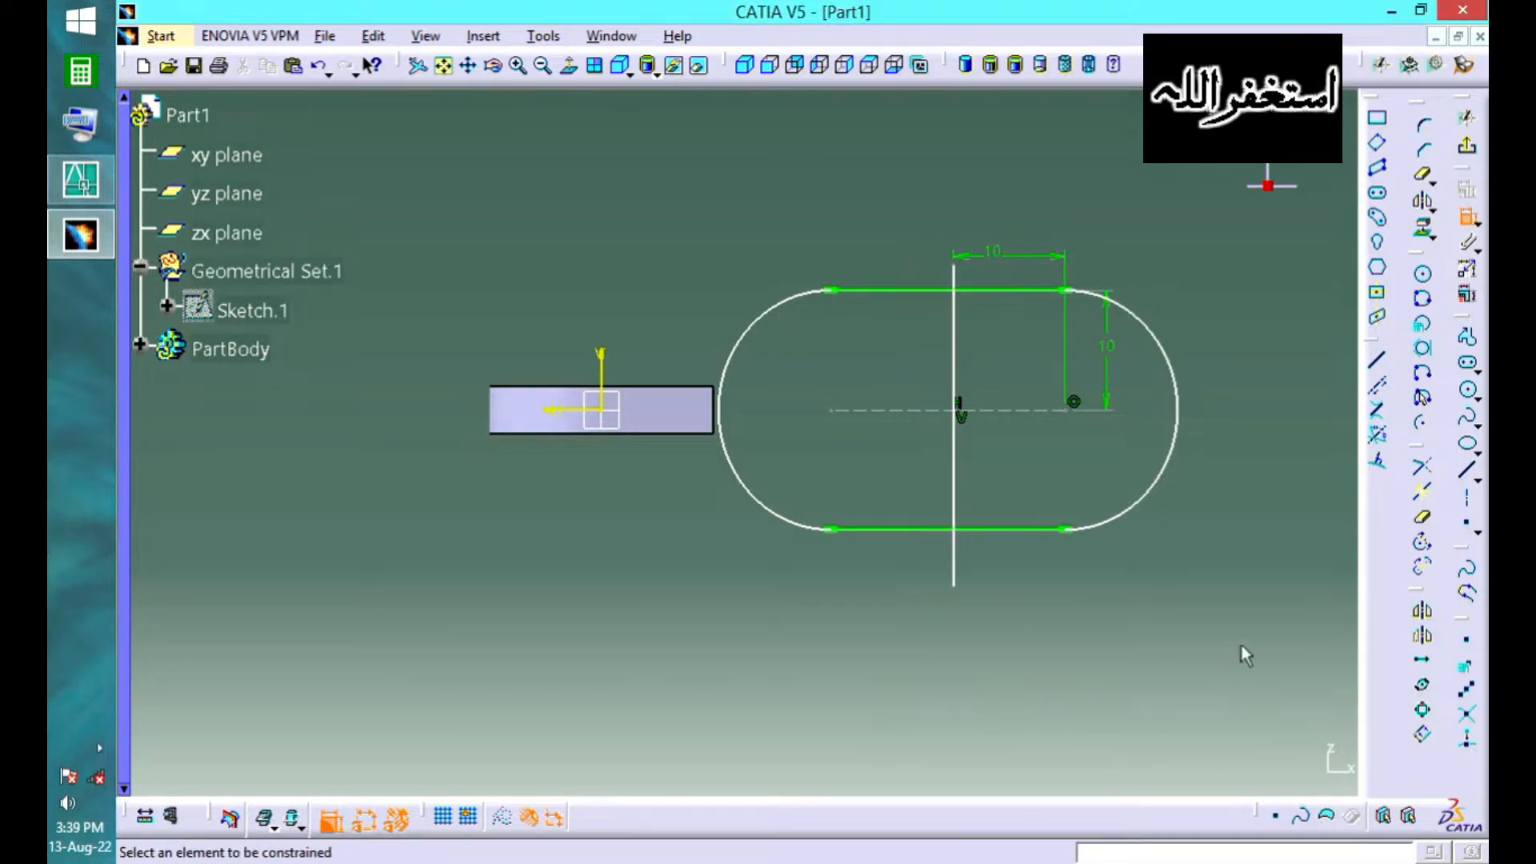
# - Dimension the vertical line's length
pyautogui.click(1468, 217)
pyautogui.click(954, 384)
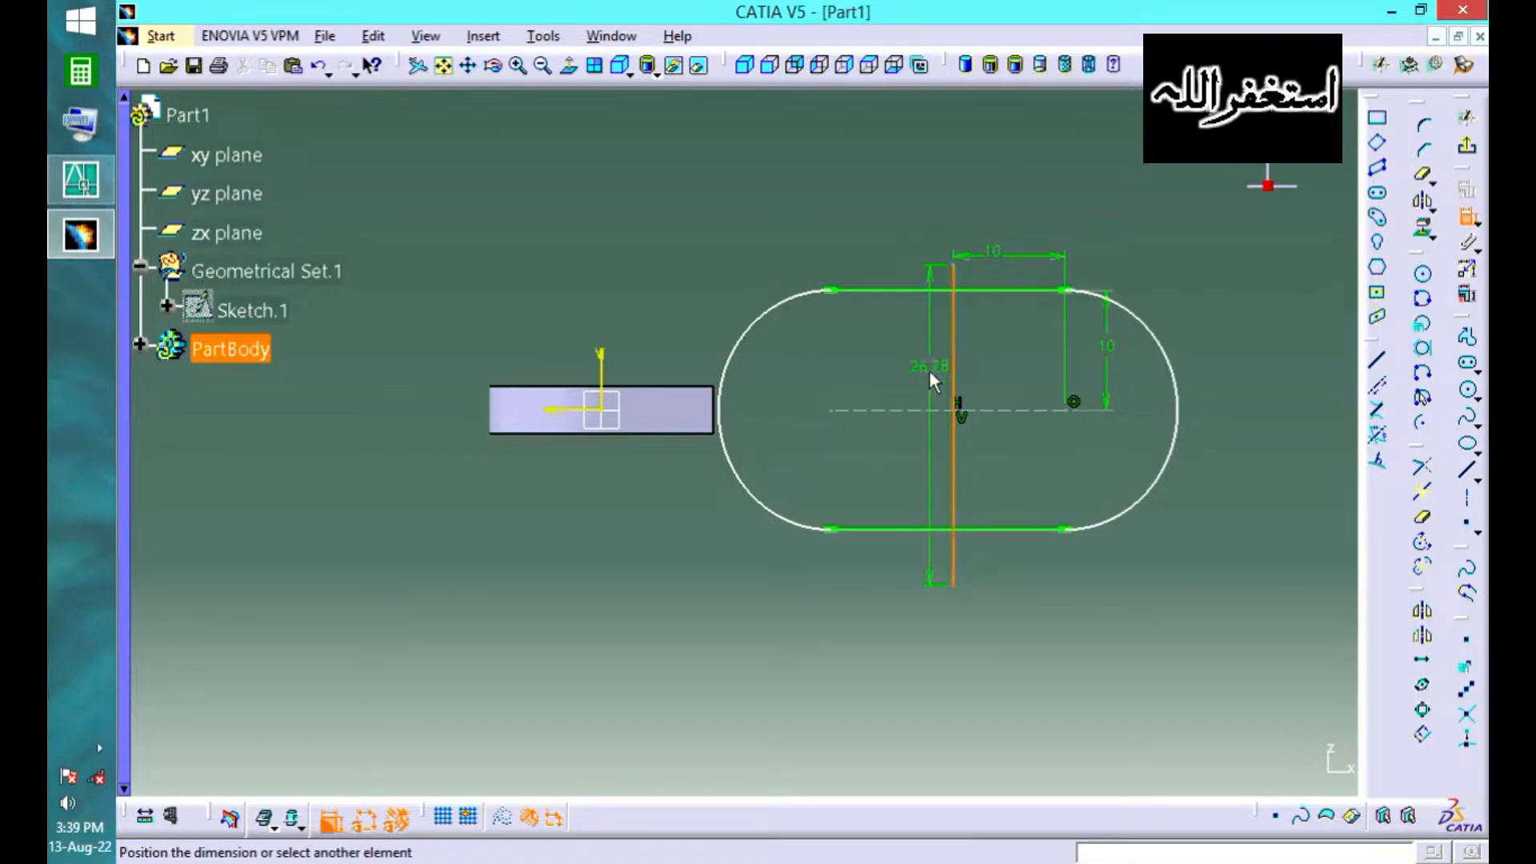
pyautogui.click(928, 374)
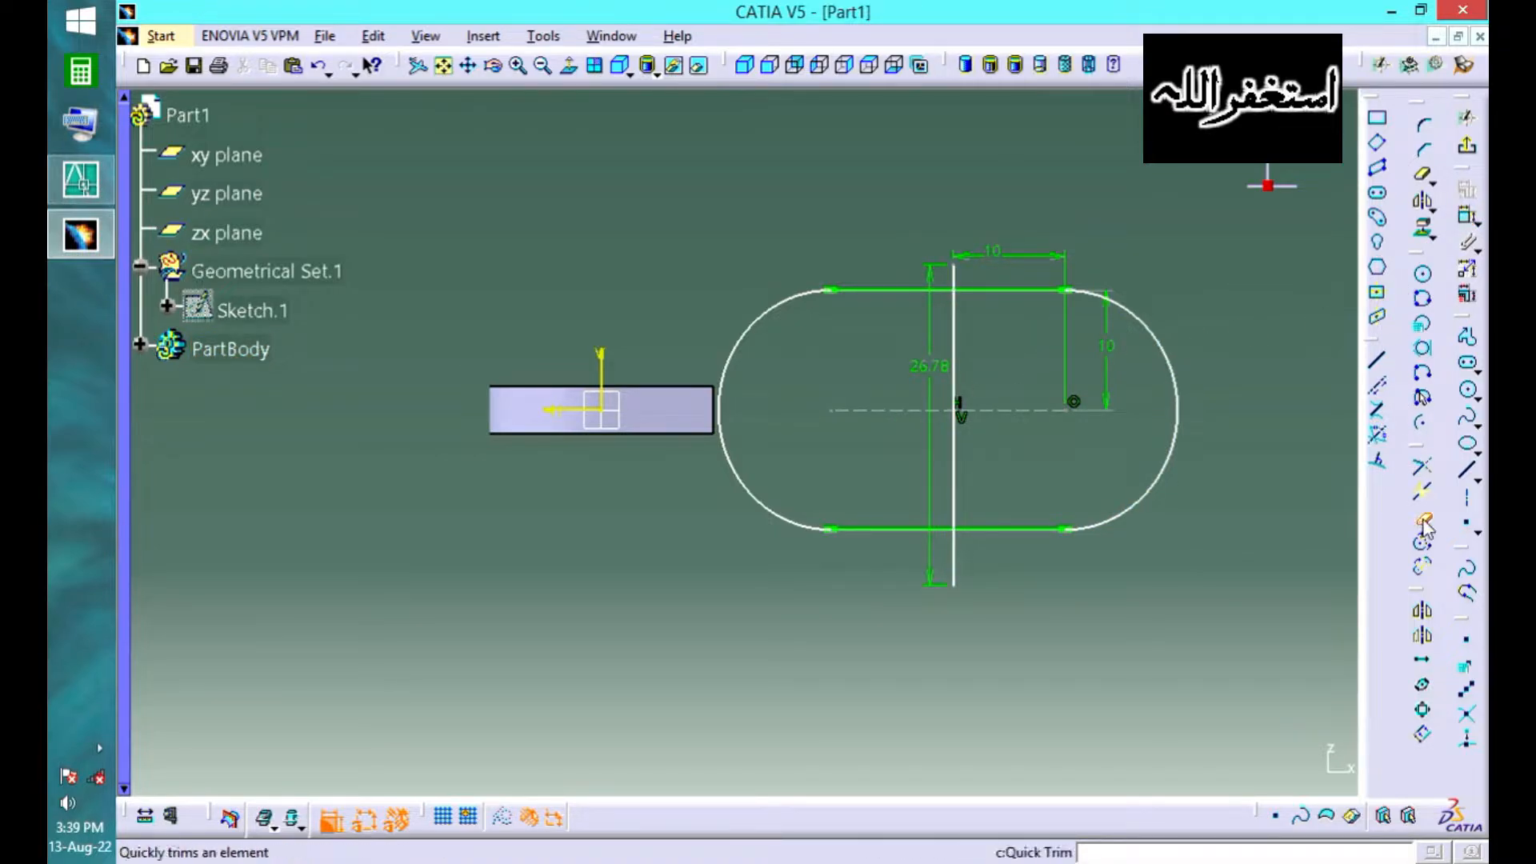
# - Quick-trim the vertical line's ends and the horizontal lines on the block side of it, and delete the leftover arc nearest the block
pyautogui.click(954, 298)
pyautogui.press('Return')
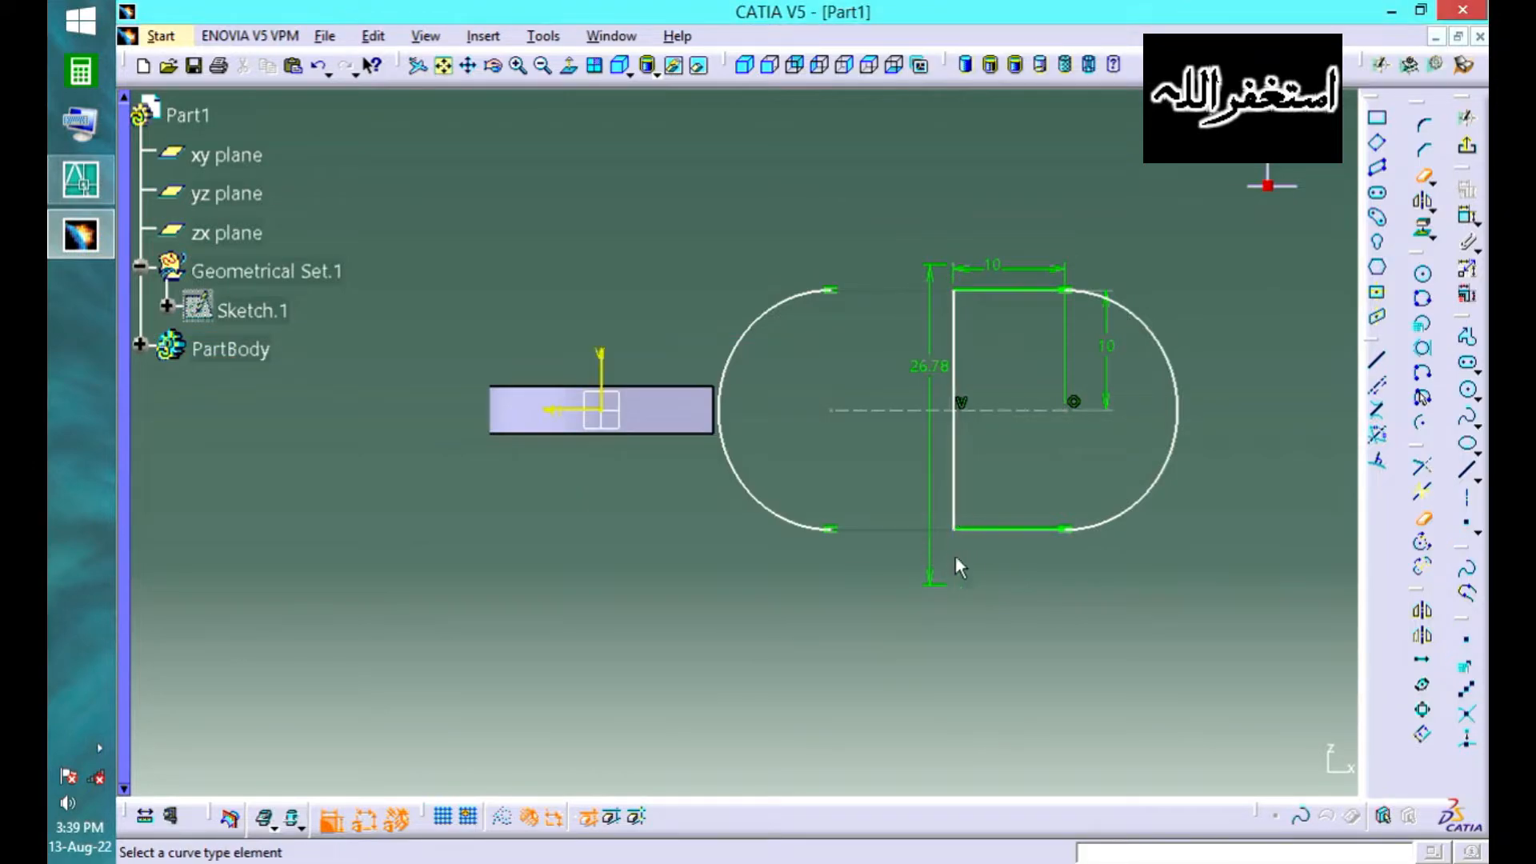
pyautogui.click(1424, 520)
pyautogui.click(792, 521)
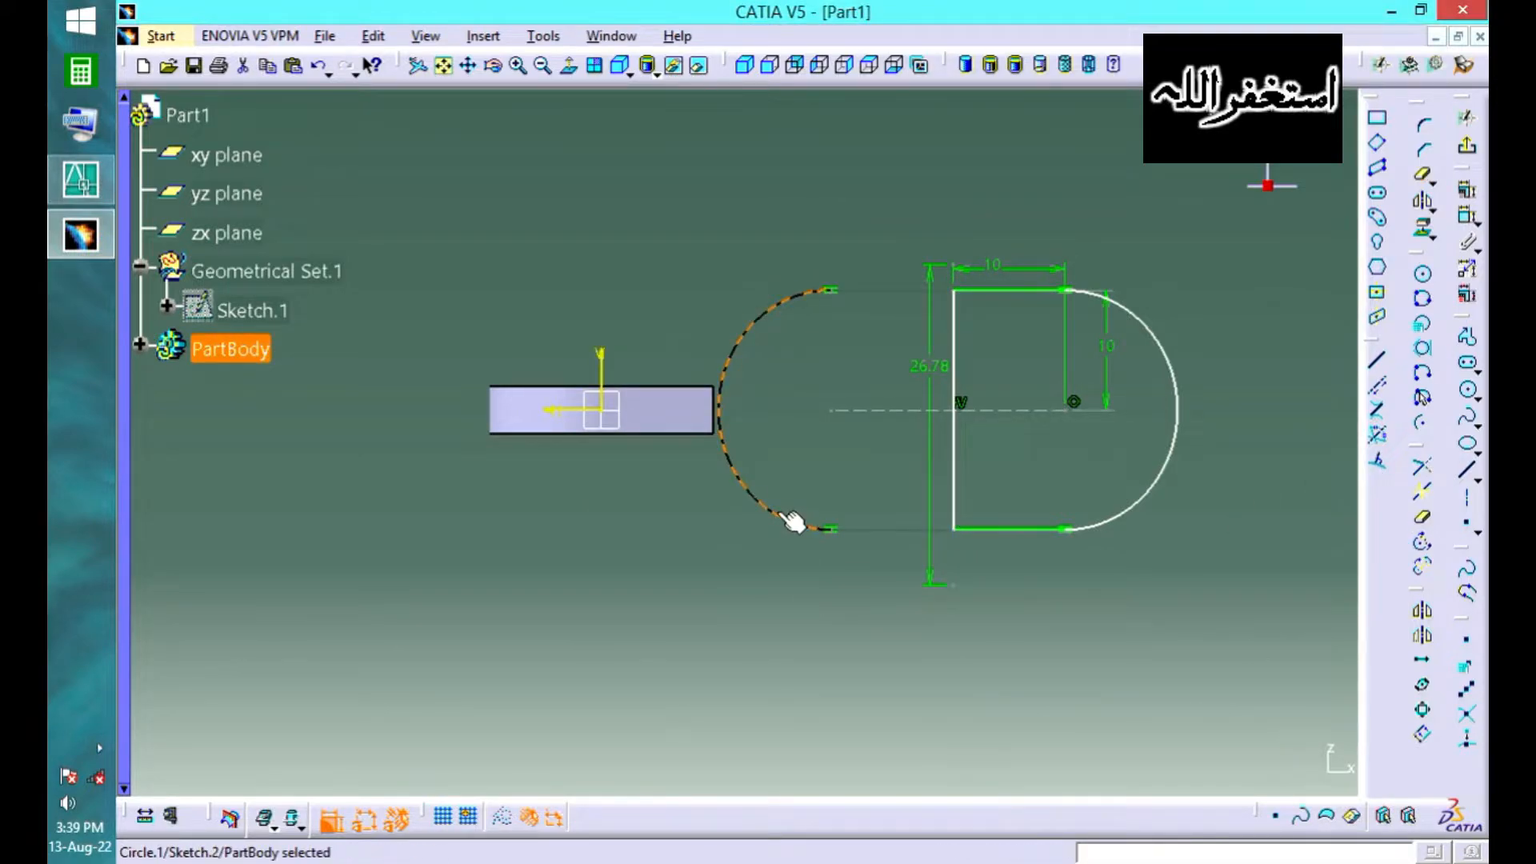
pyautogui.press('Delete')
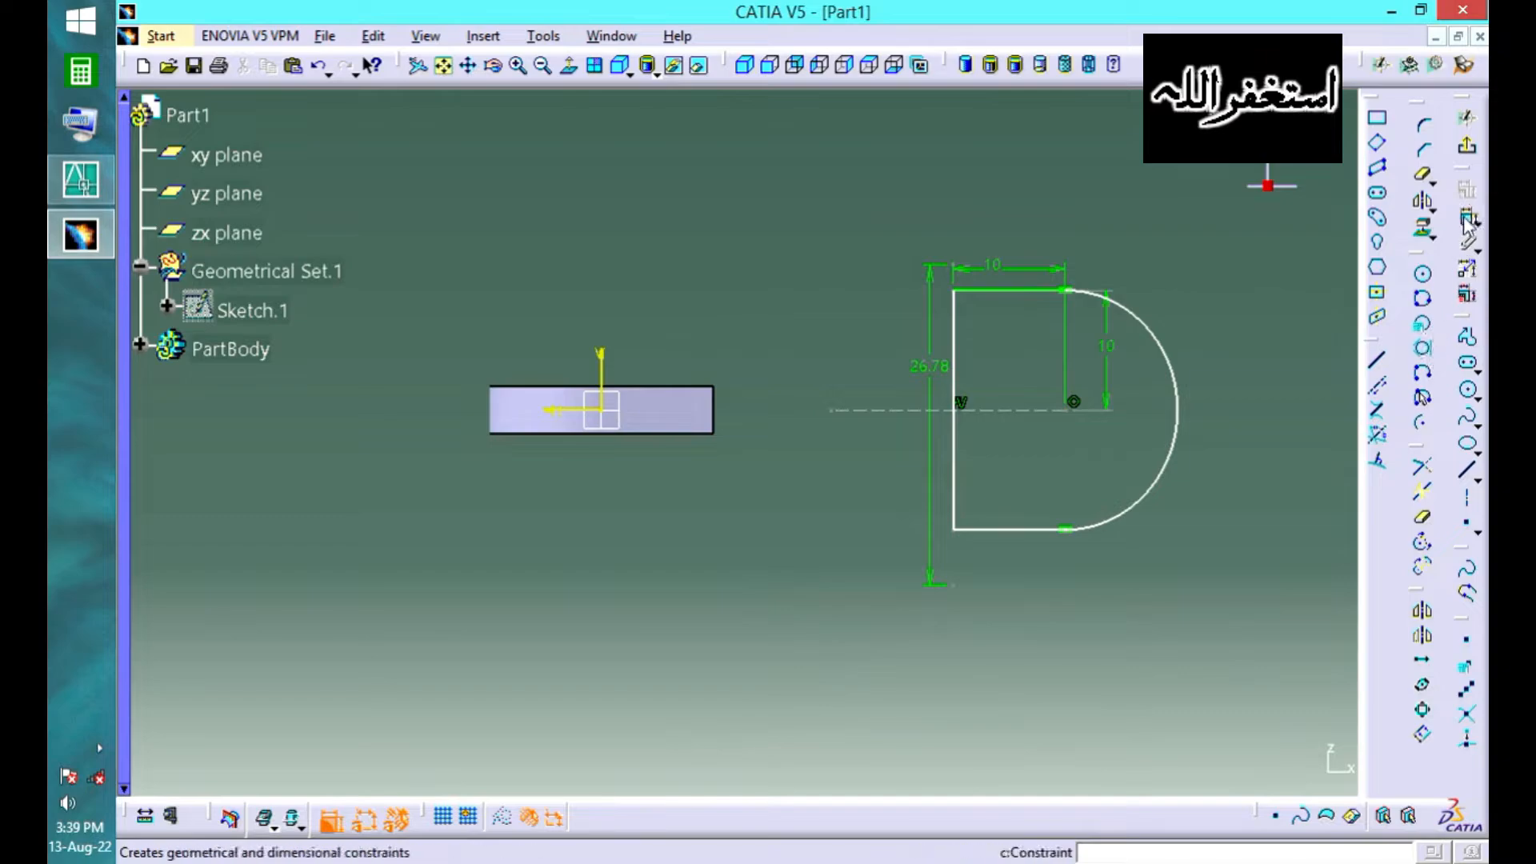
# - Constrain the D-shaped profile's arc centre at 45 mm from the sketch's vertical axis
pyautogui.click(1066, 413)
pyautogui.click(612, 362)
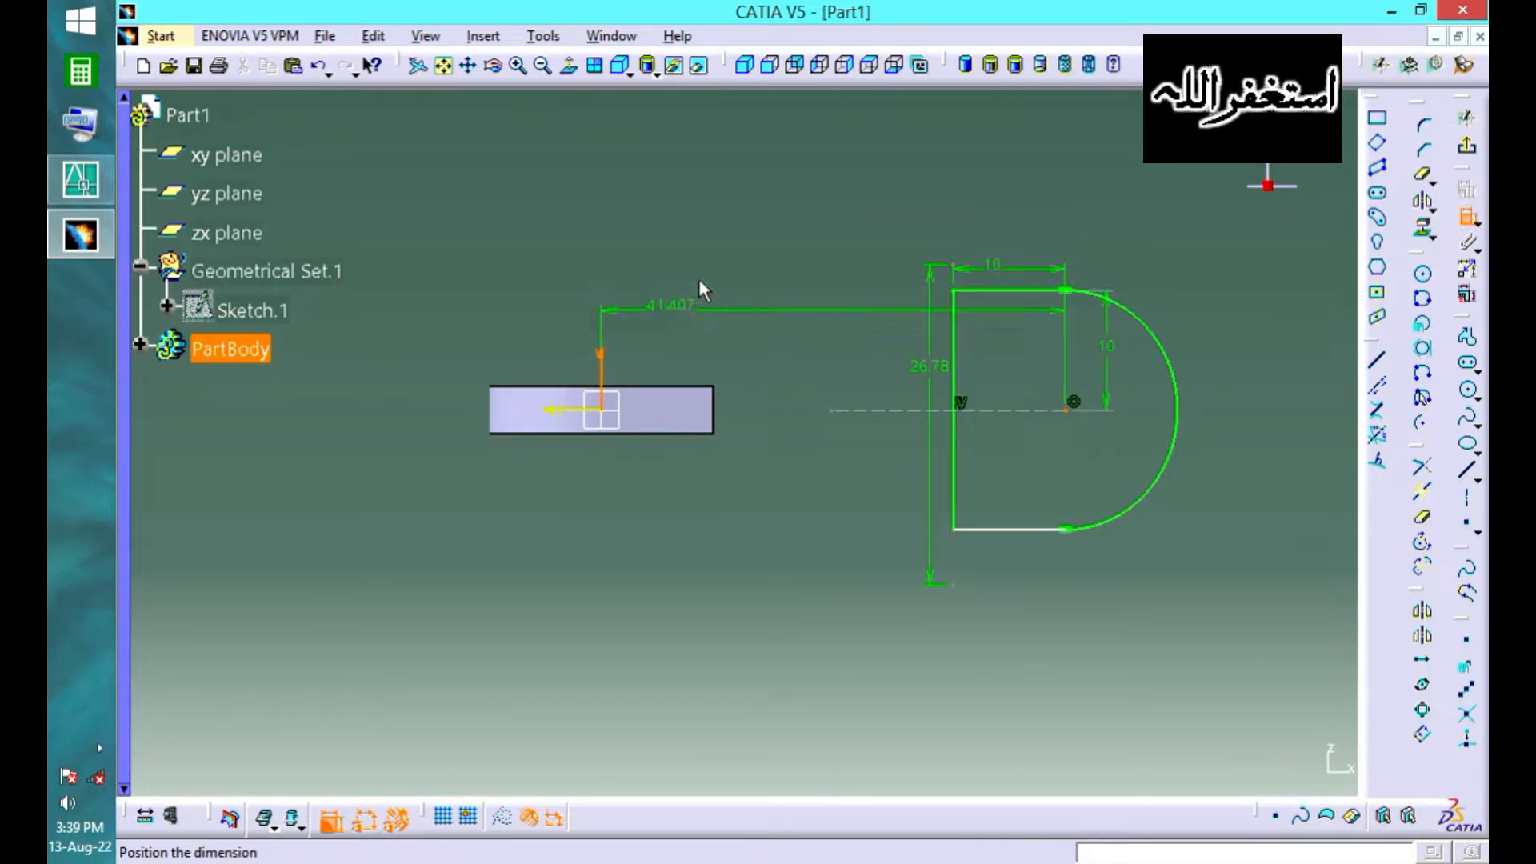
pyautogui.click(740, 249)
pyautogui.doubleClick(742, 254)
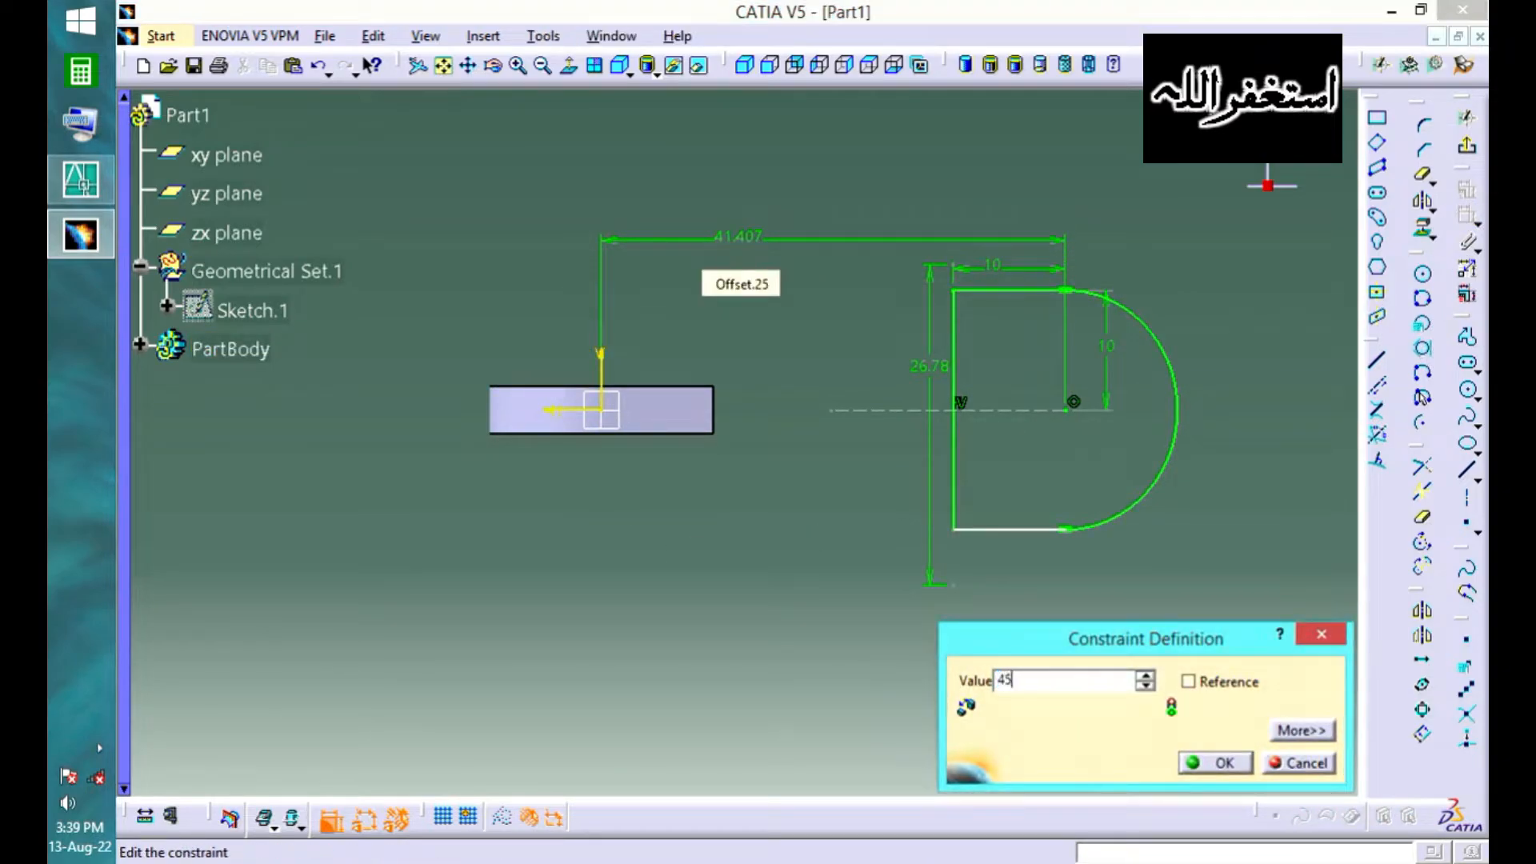
pyautogui.press('Return')
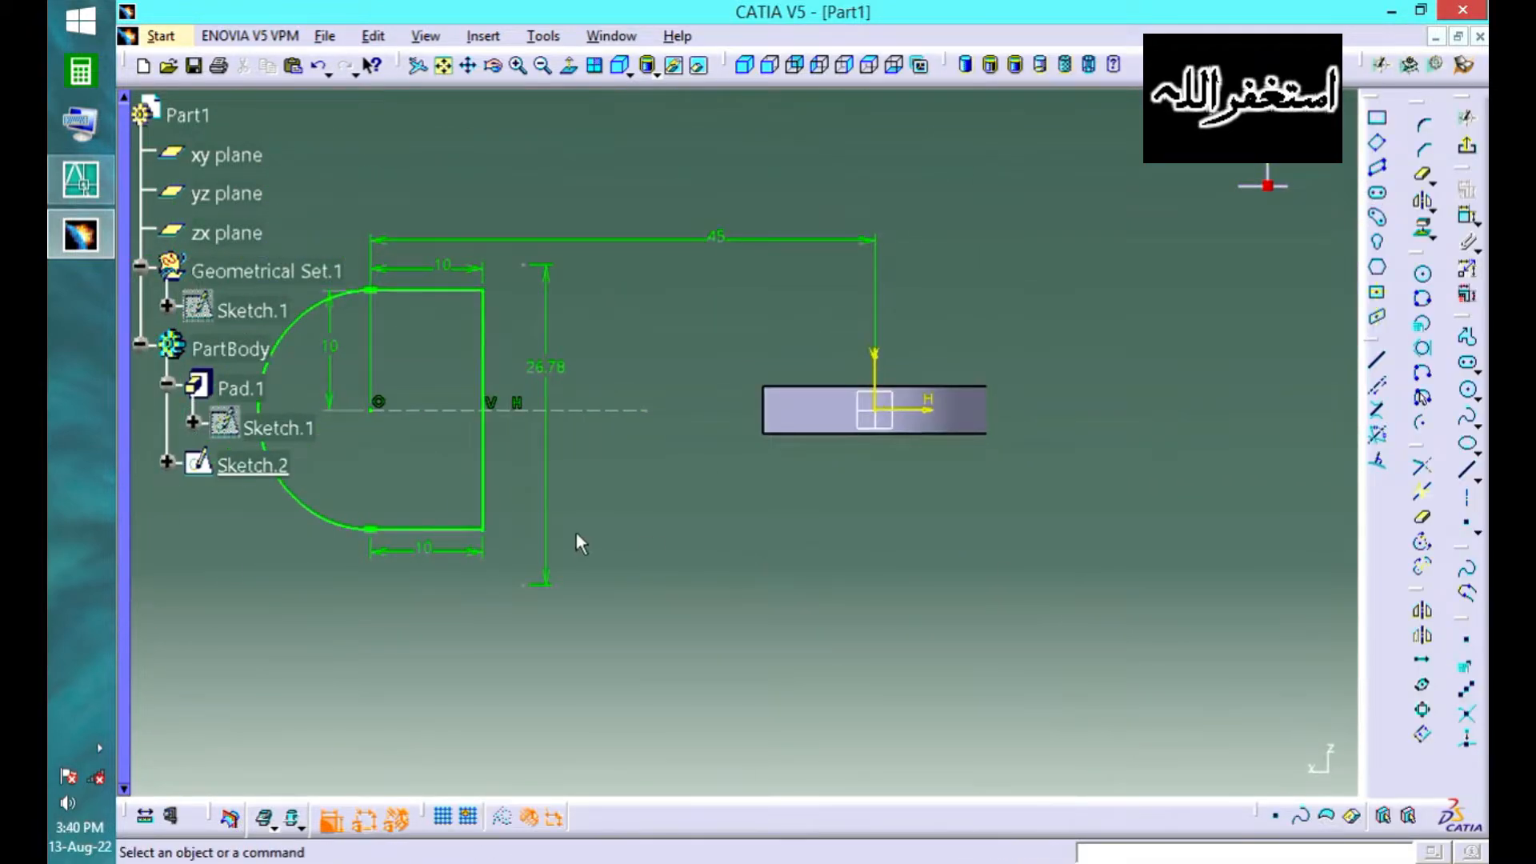
# - Draw a circle about 11.3 mm in diameter at the profile's arc centre and dimension its diameter
pyautogui.click(1424, 276)
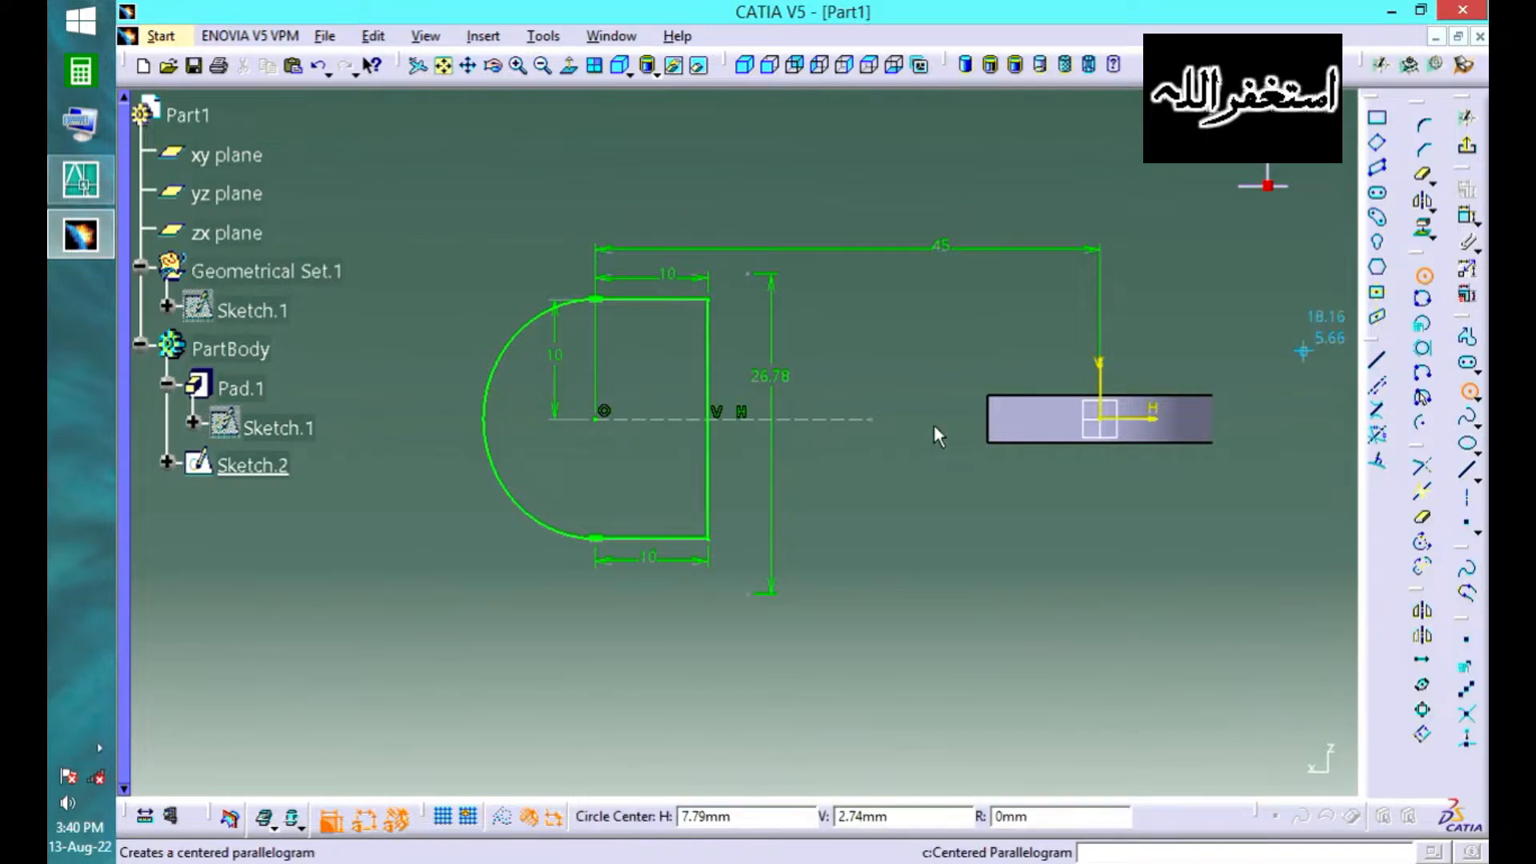
pyautogui.click(598, 418)
pyautogui.click(641, 465)
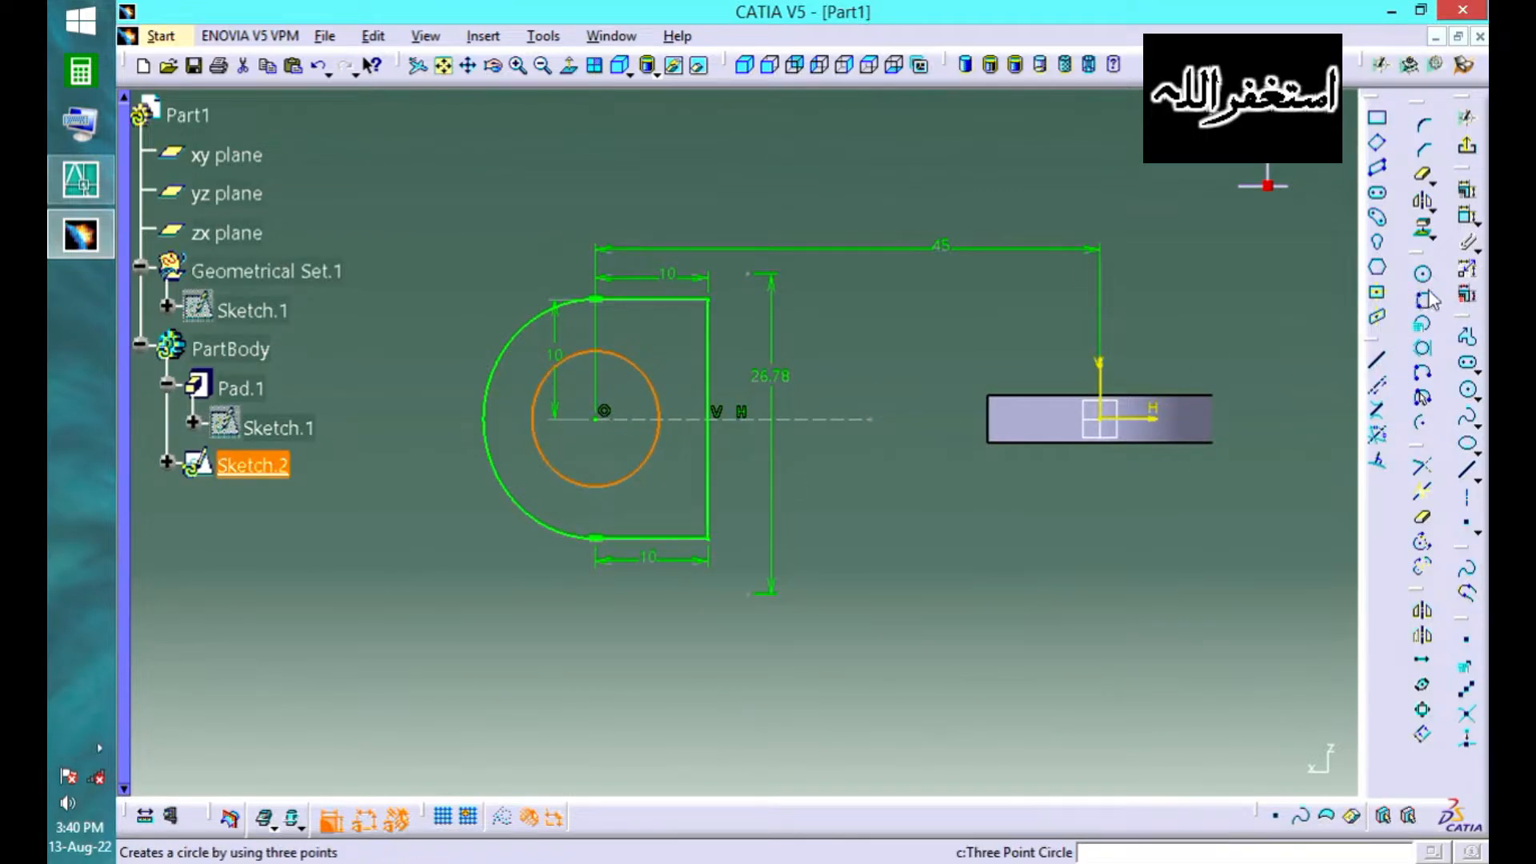
pyautogui.click(1469, 232)
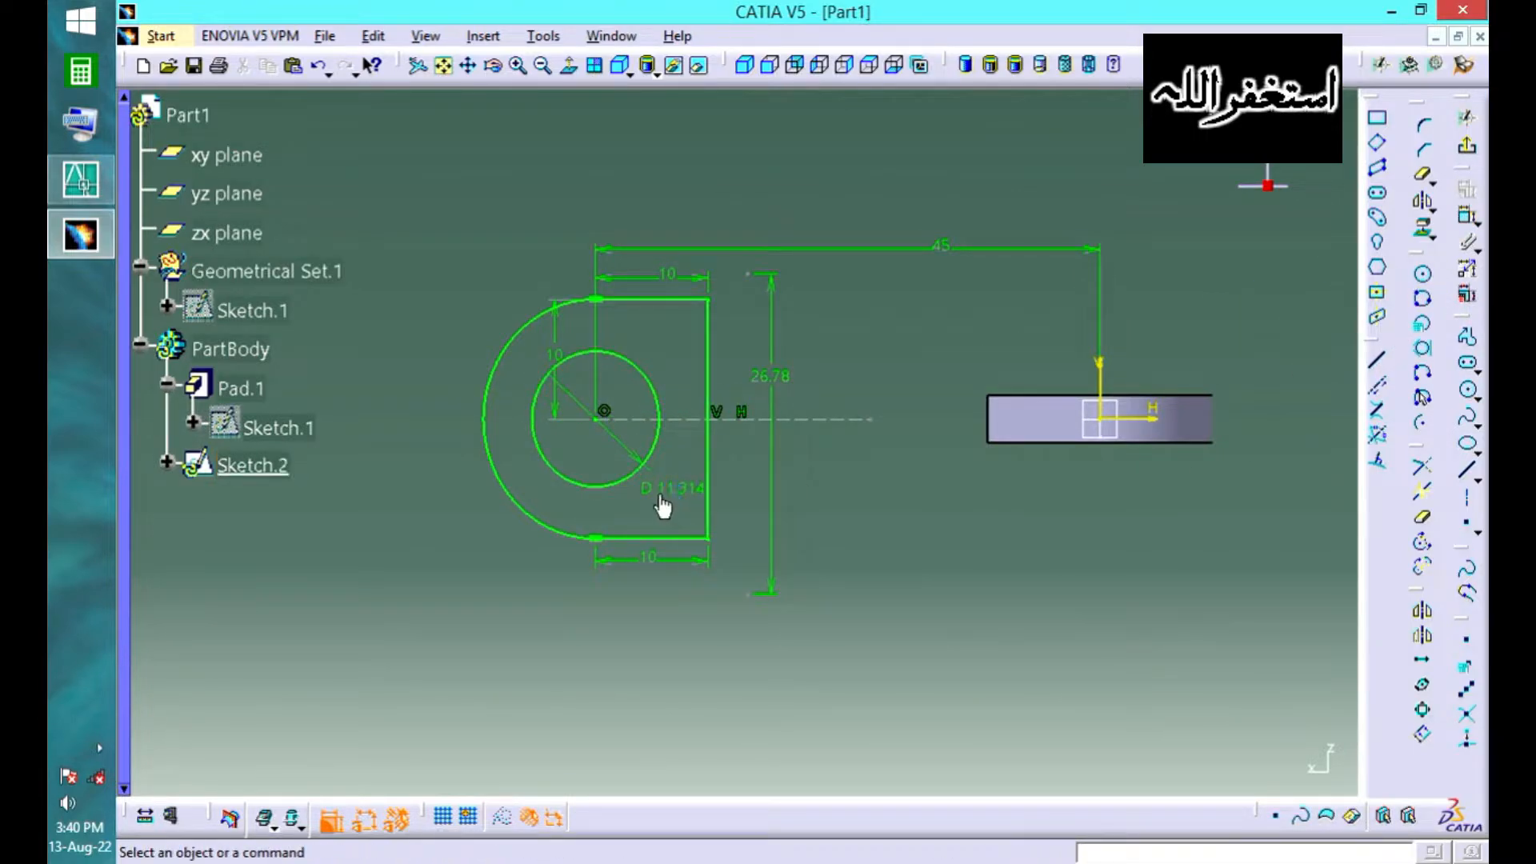
pyautogui.doubleClick(662, 501)
pyautogui.write('10000')
pyautogui.press('Return')
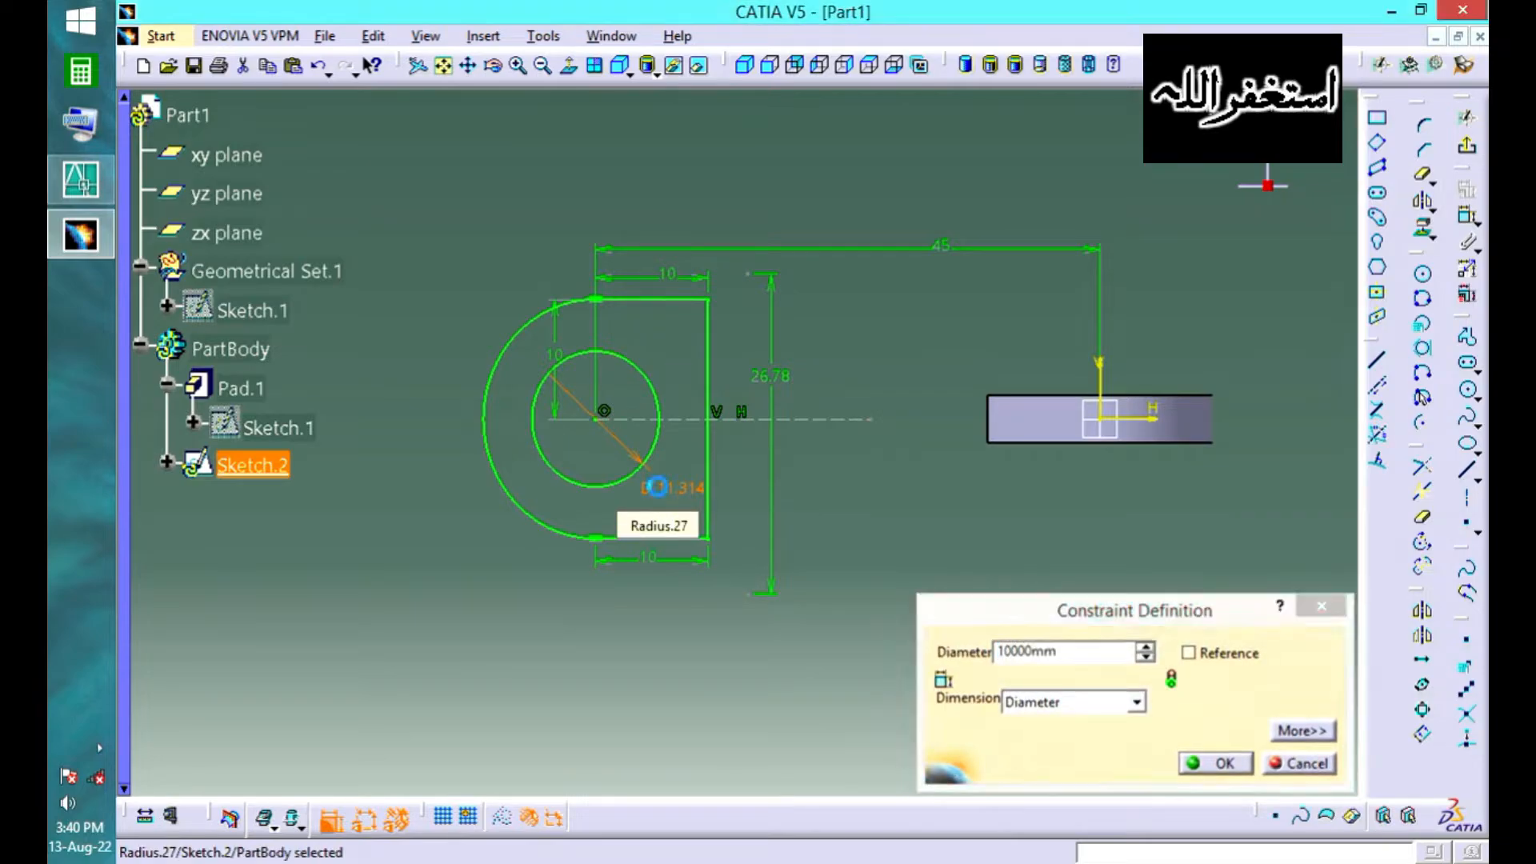
pyautogui.moveTo(661, 500)
pyautogui.mouseDown(button='middle')
pyautogui.moveTo(672, 608)
pyautogui.moveTo(669, 555)
pyautogui.moveTo(621, 855)
pyautogui.mouseUp(button='middle')
pyautogui.click(672, 608)
# - Set the circle's diameter to 10 mm and return to a view normal to the sketch plane
pyautogui.click(664, 480)
pyautogui.moveTo(709, 718)
pyautogui.mouseDown(button='middle')
pyautogui.moveTo(665, 480)
pyautogui.moveTo(669, 744)
pyautogui.mouseUp(button='middle')
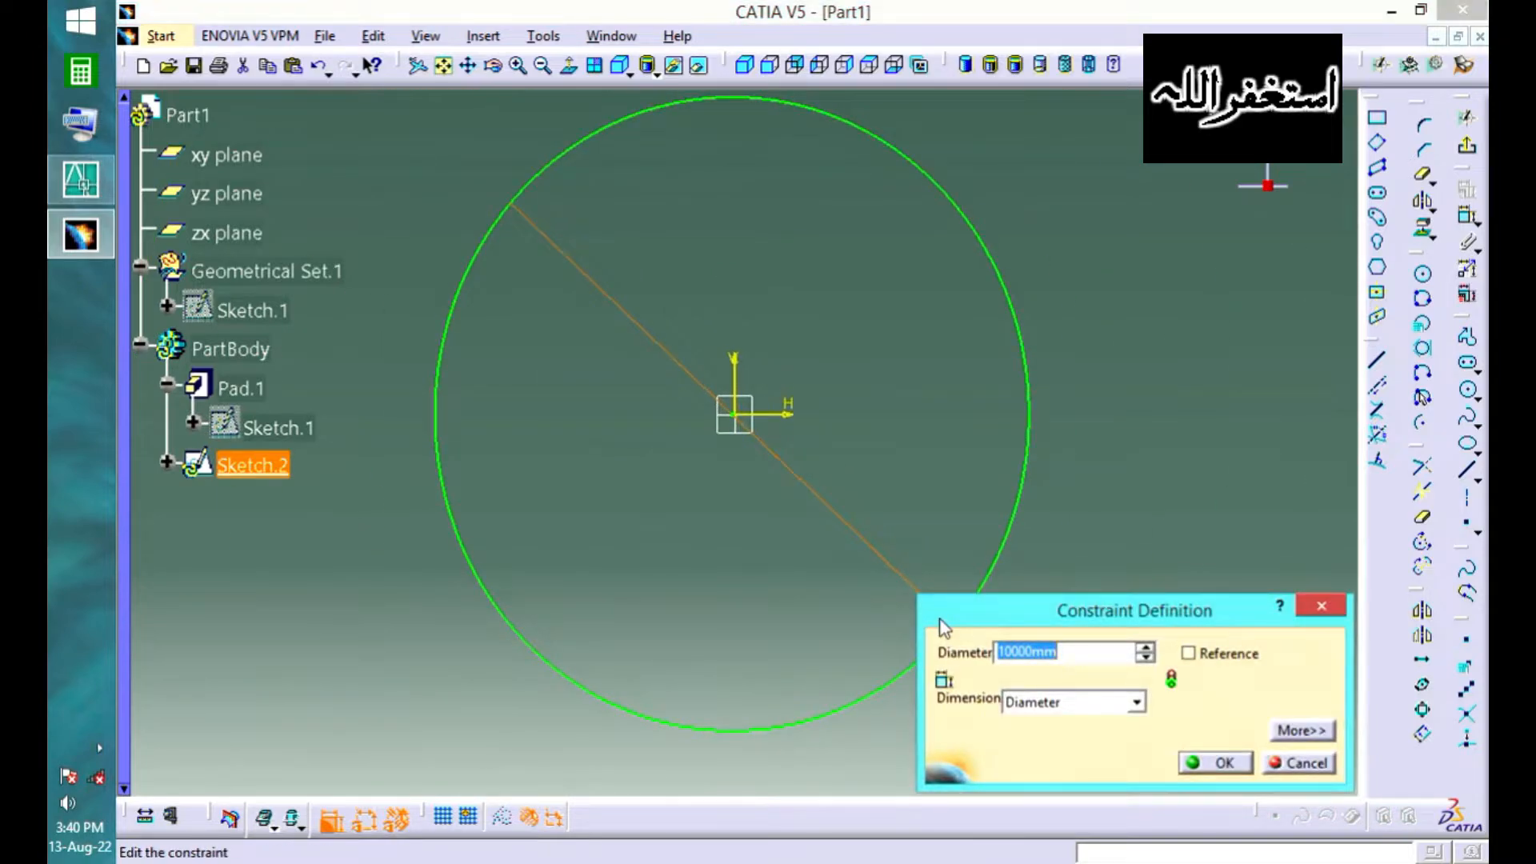
pyautogui.press('Return')
pyautogui.click(757, 453)
pyautogui.moveTo(758, 453); pyautogui.dragTo(744, 312, button='middle')
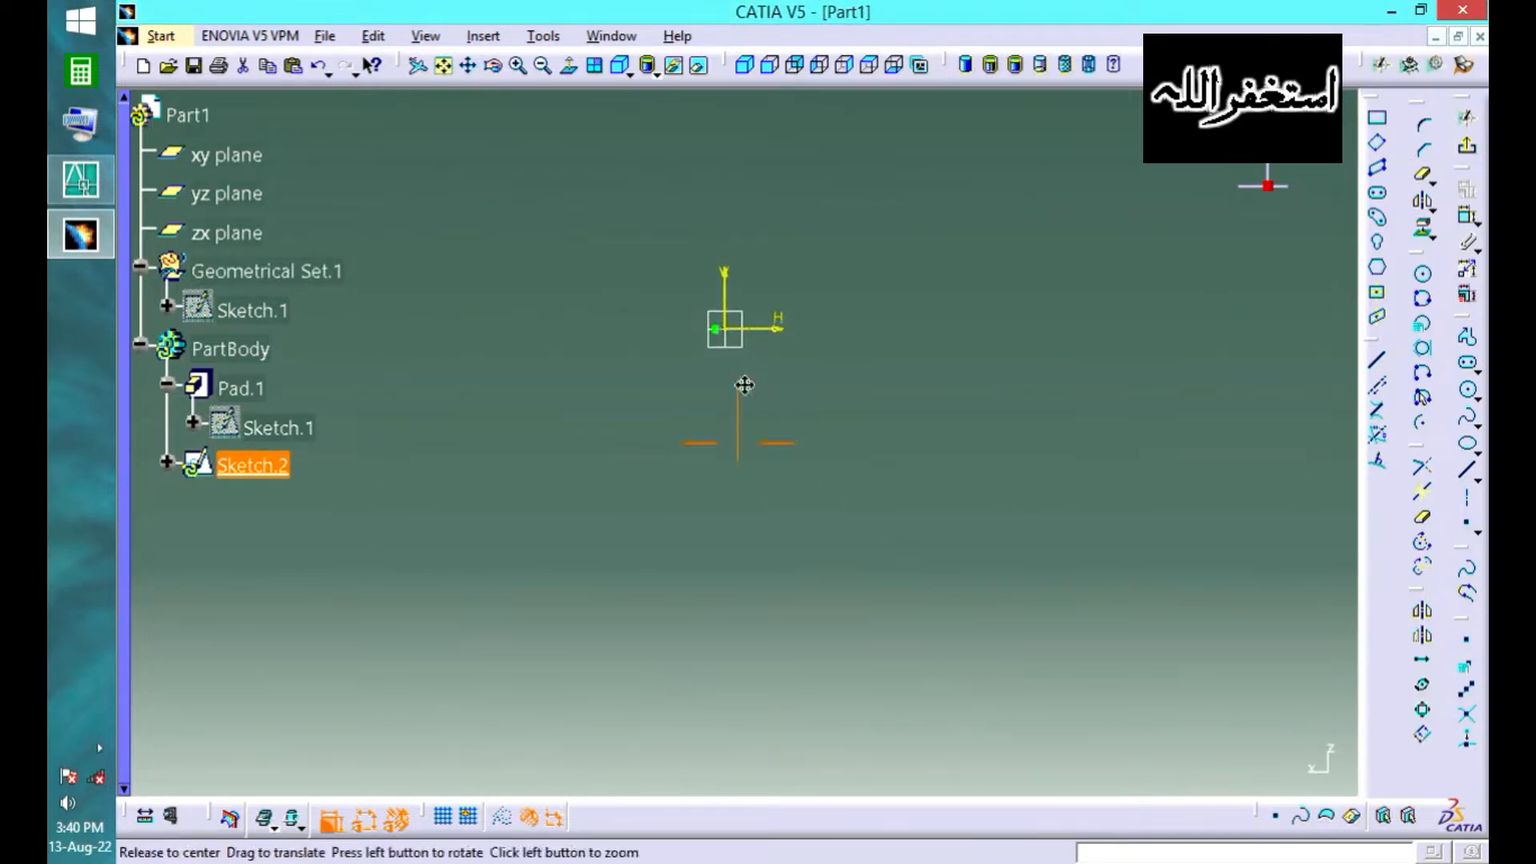
pyautogui.moveTo(744, 384); pyautogui.dragTo(756, 539, button='middle')
pyautogui.click(756, 539)
pyautogui.moveTo(756, 539)
pyautogui.mouseDown(button='middle')
pyautogui.moveTo(778, 230)
pyautogui.moveTo(713, 579)
pyautogui.moveTo(744, 610)
pyautogui.moveTo(723, 688)
pyautogui.moveTo(759, 485)
pyautogui.moveTo(774, 575)
pyautogui.mouseUp(button='middle')
pyautogui.click(713, 579)
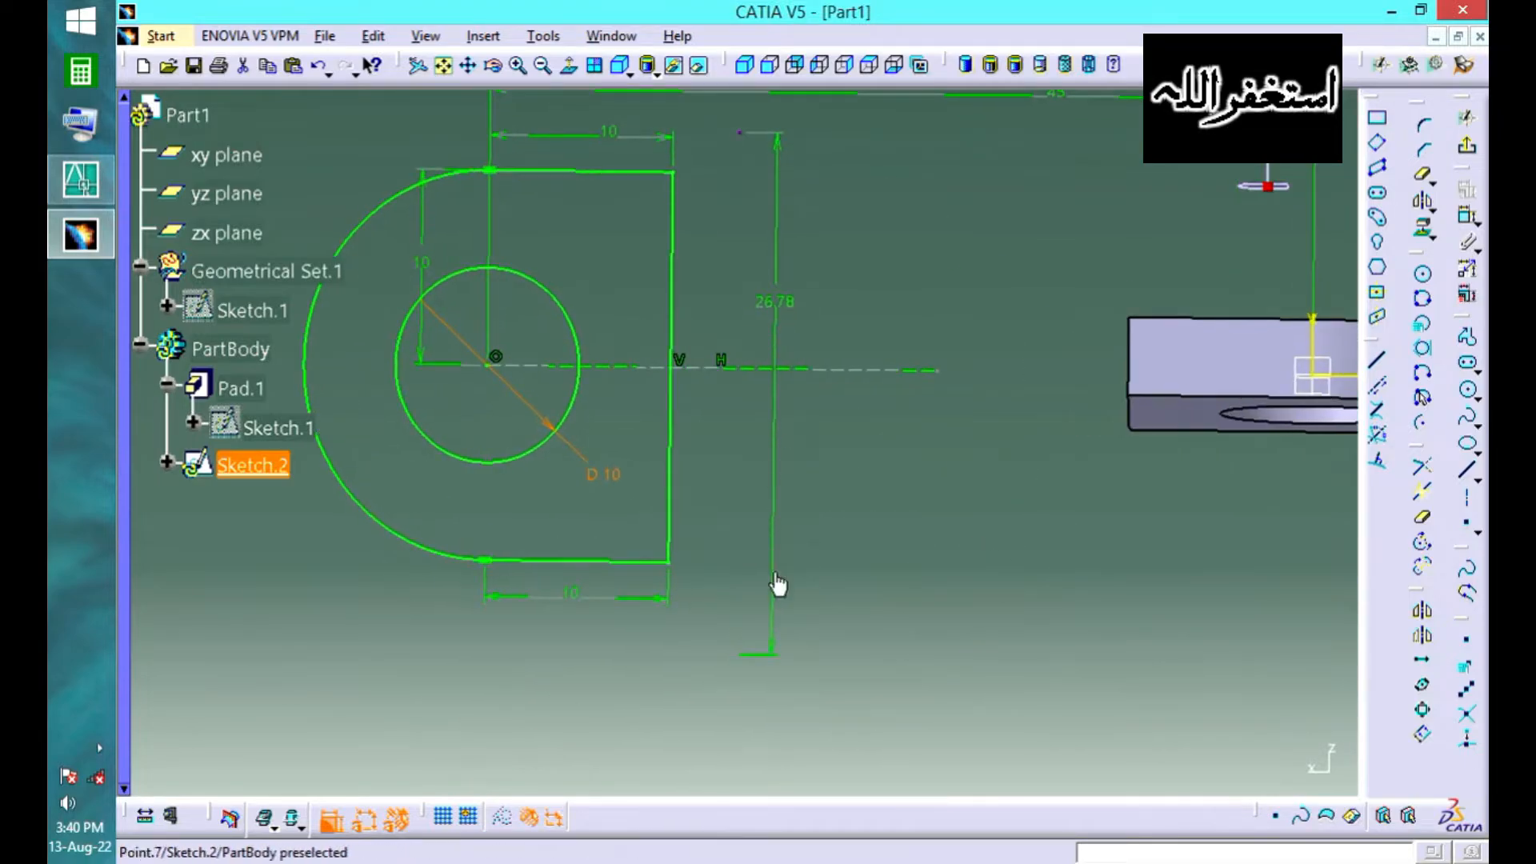
pyautogui.click(568, 68)
pyautogui.click(568, 68)
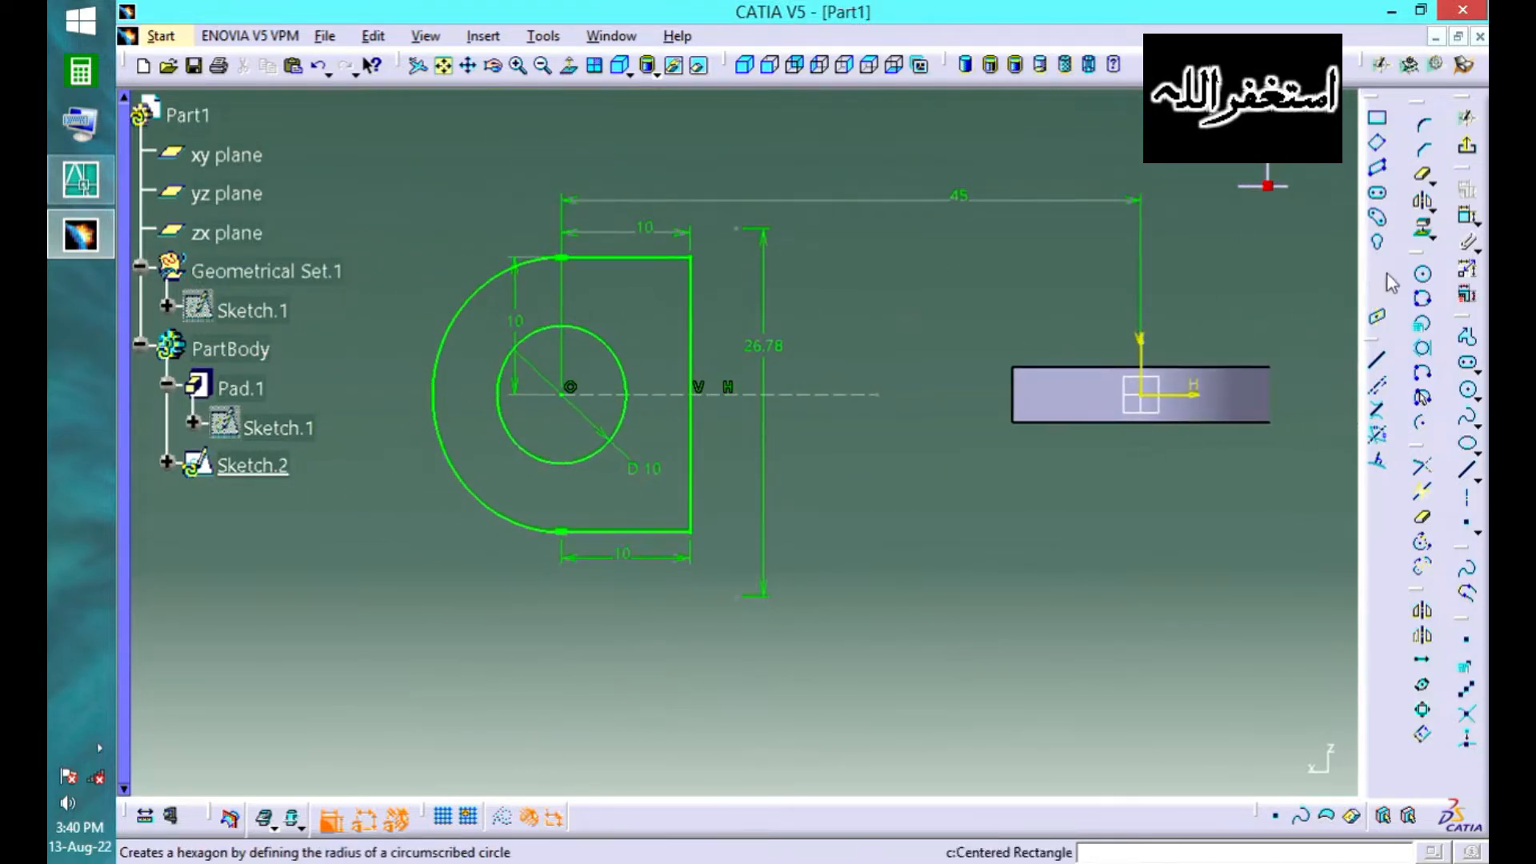
# - Exit the sketch and pad the holed D-shaped profile with a 2 mm length and mirrored extent
pyautogui.click(1466, 145)
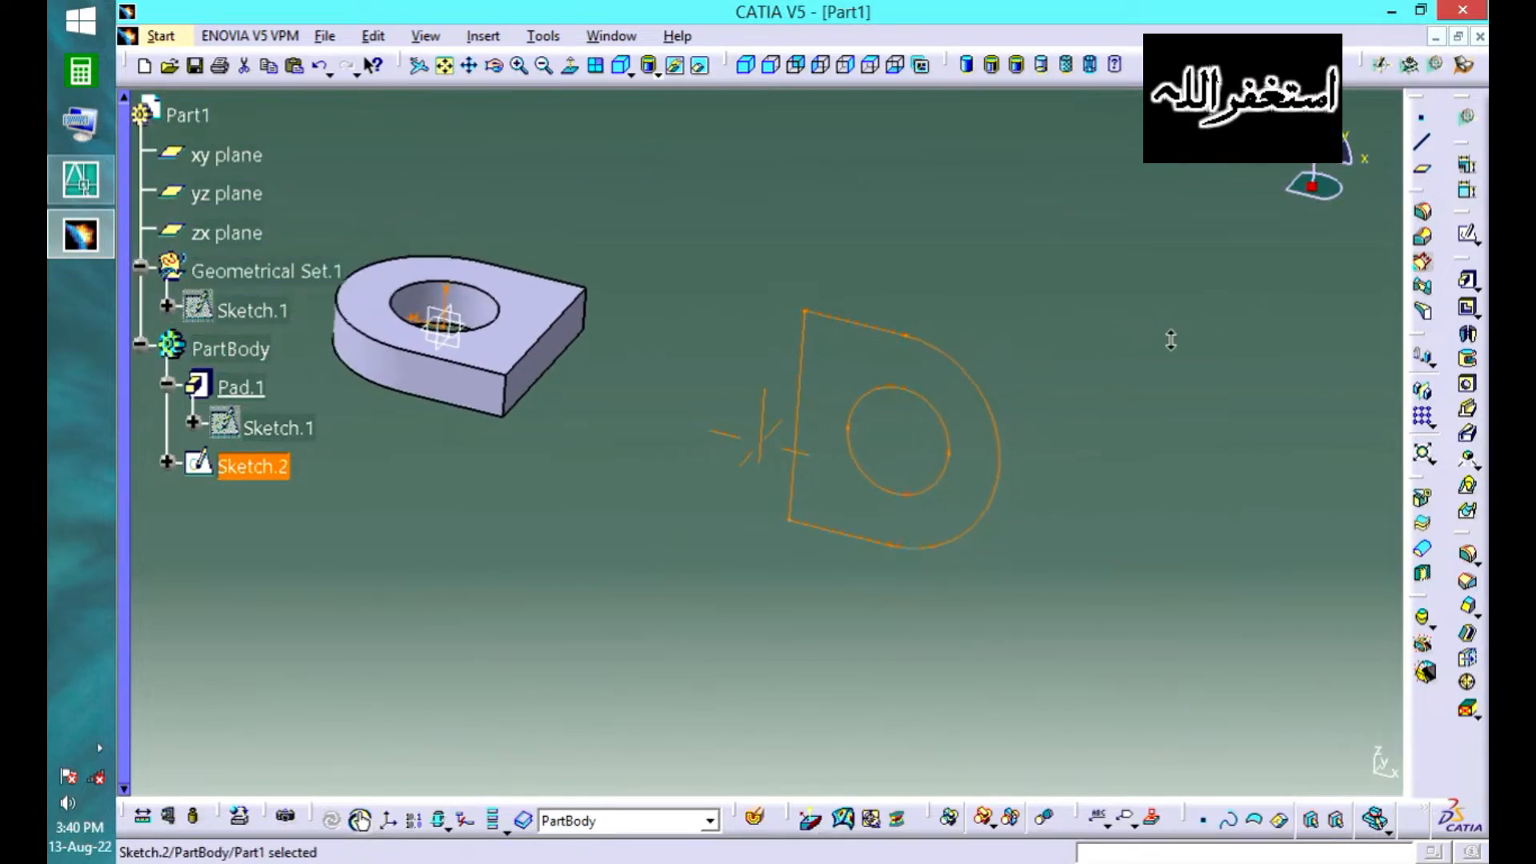
pyautogui.click(1467, 280)
pyautogui.click(1186, 658)
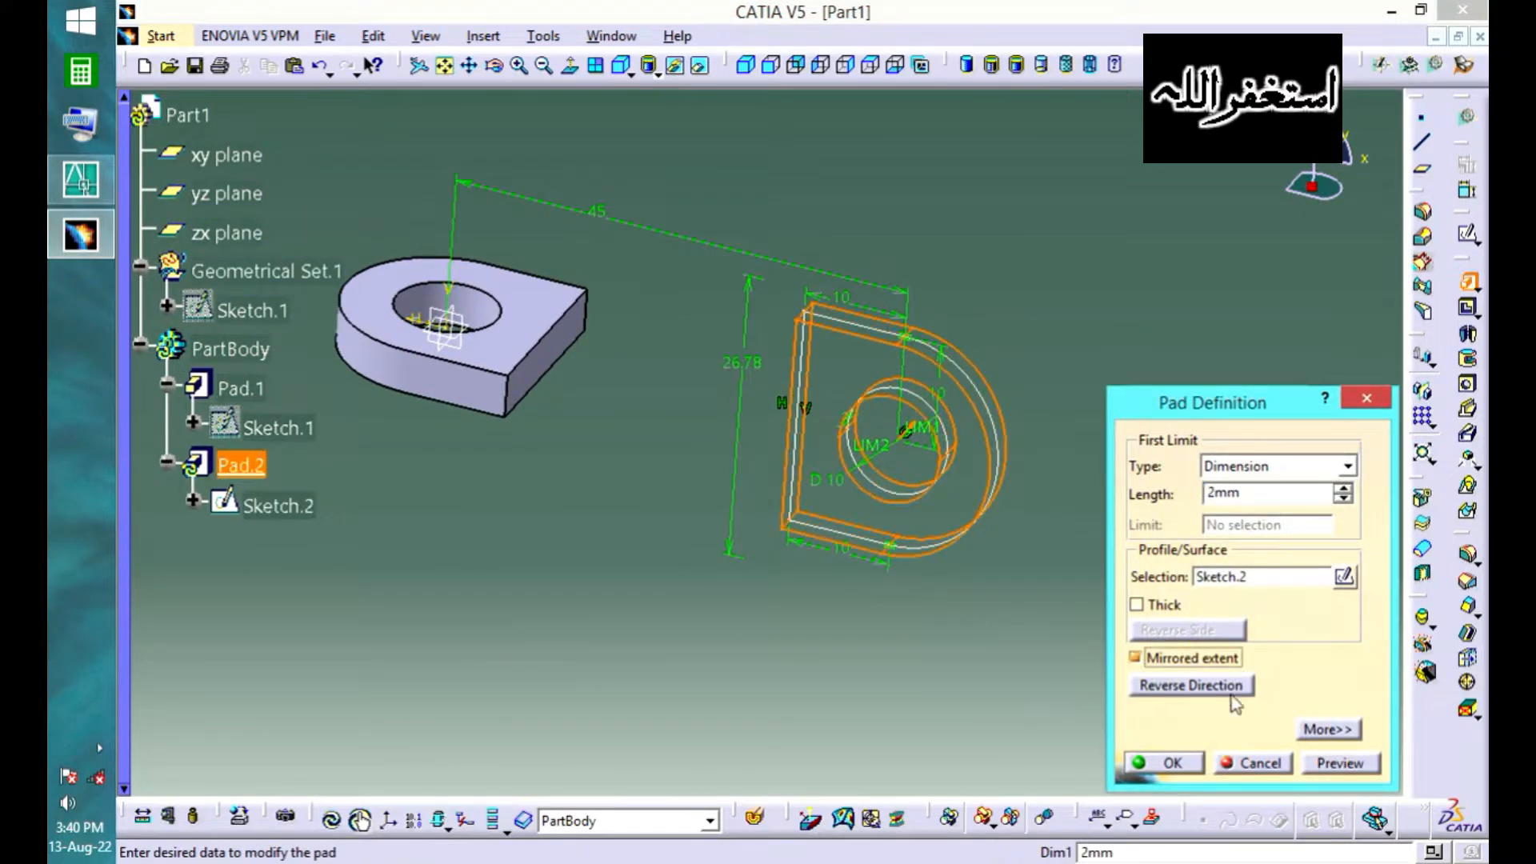
pyautogui.click(1324, 764)
pyautogui.click(1164, 762)
pyautogui.moveTo(1038, 688); pyautogui.dragTo(612, 340, button='middle')
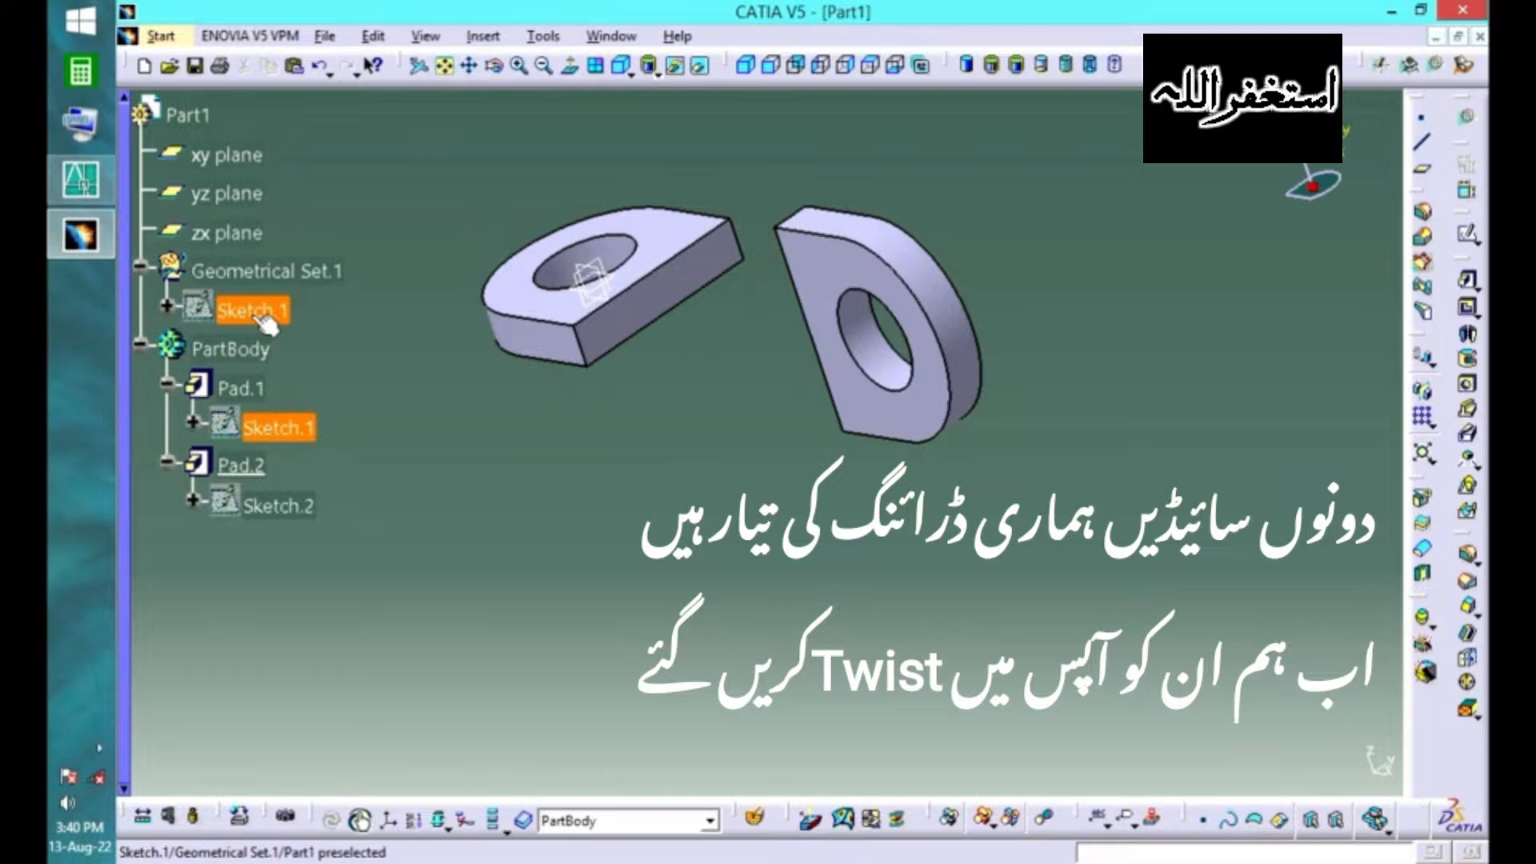
# - Create a sketch on the horizontal lug's flat end face, project that face's outline into it and exit the sketch
pyautogui.click(142, 268)
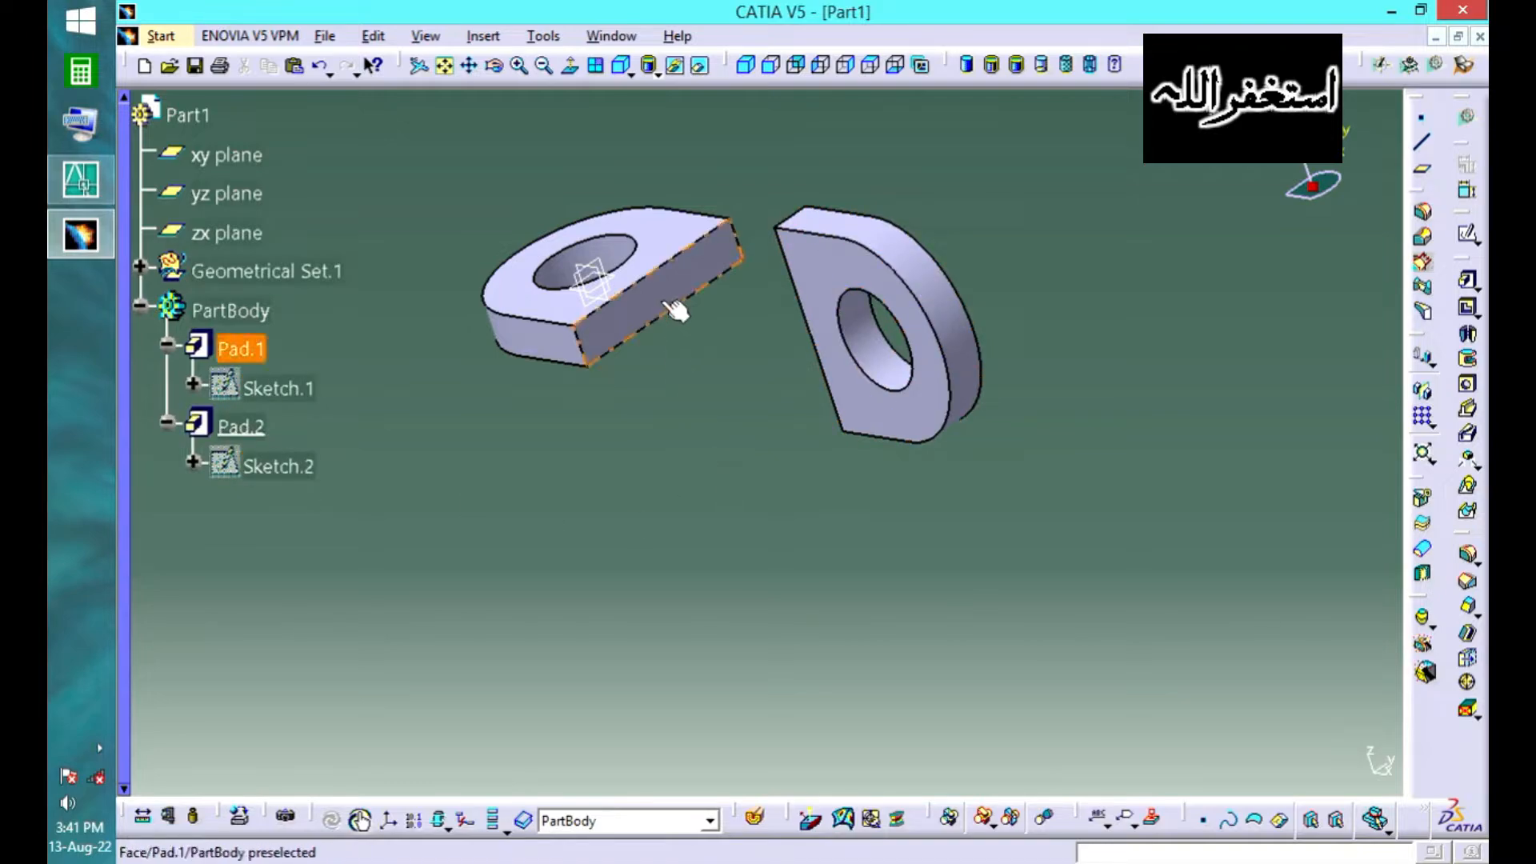
pyautogui.click(1467, 234)
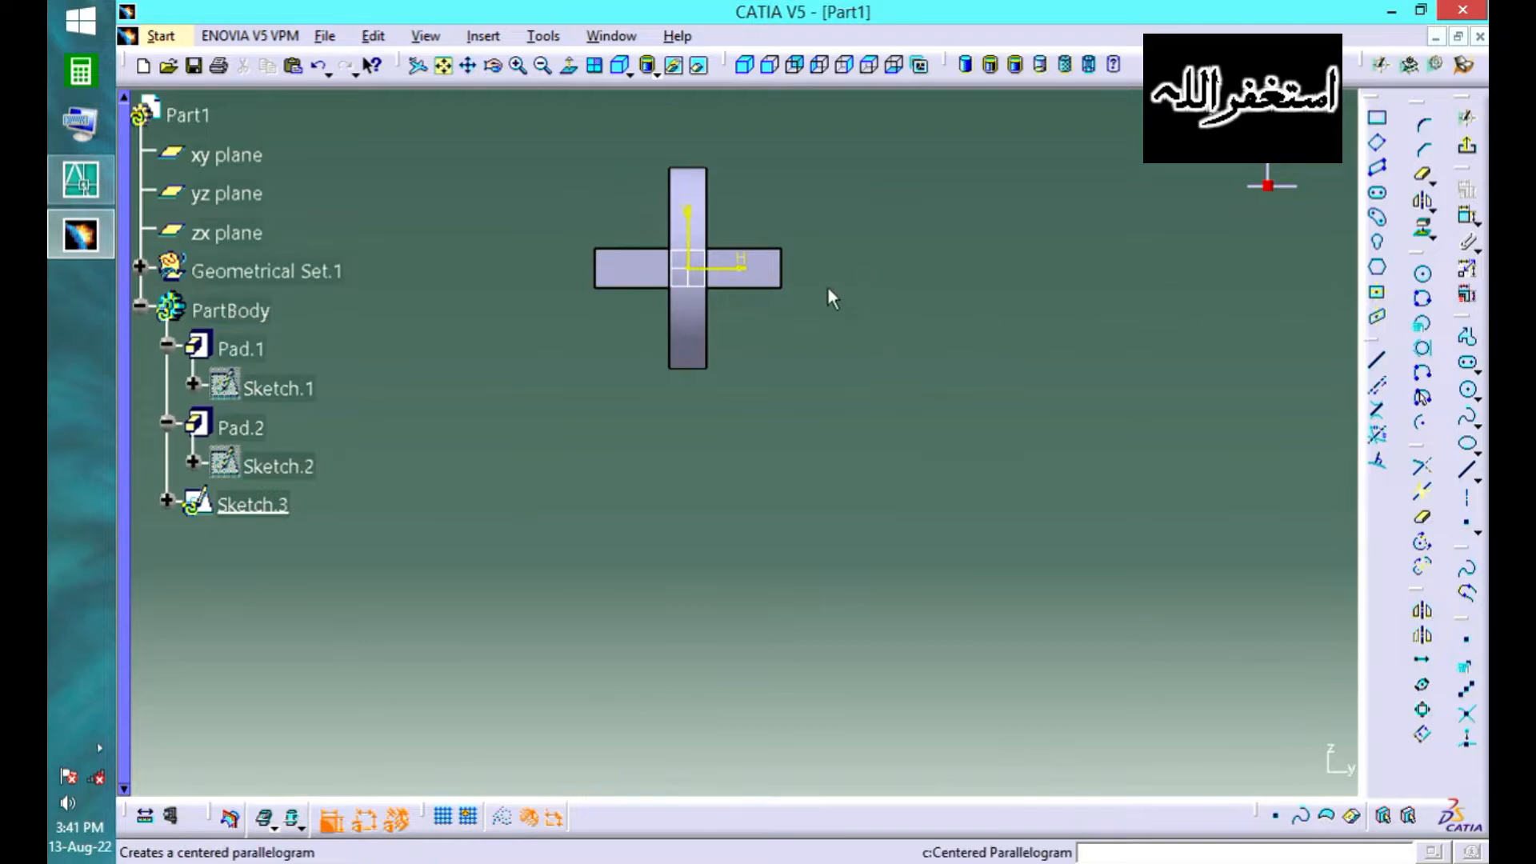
pyautogui.click(766, 266)
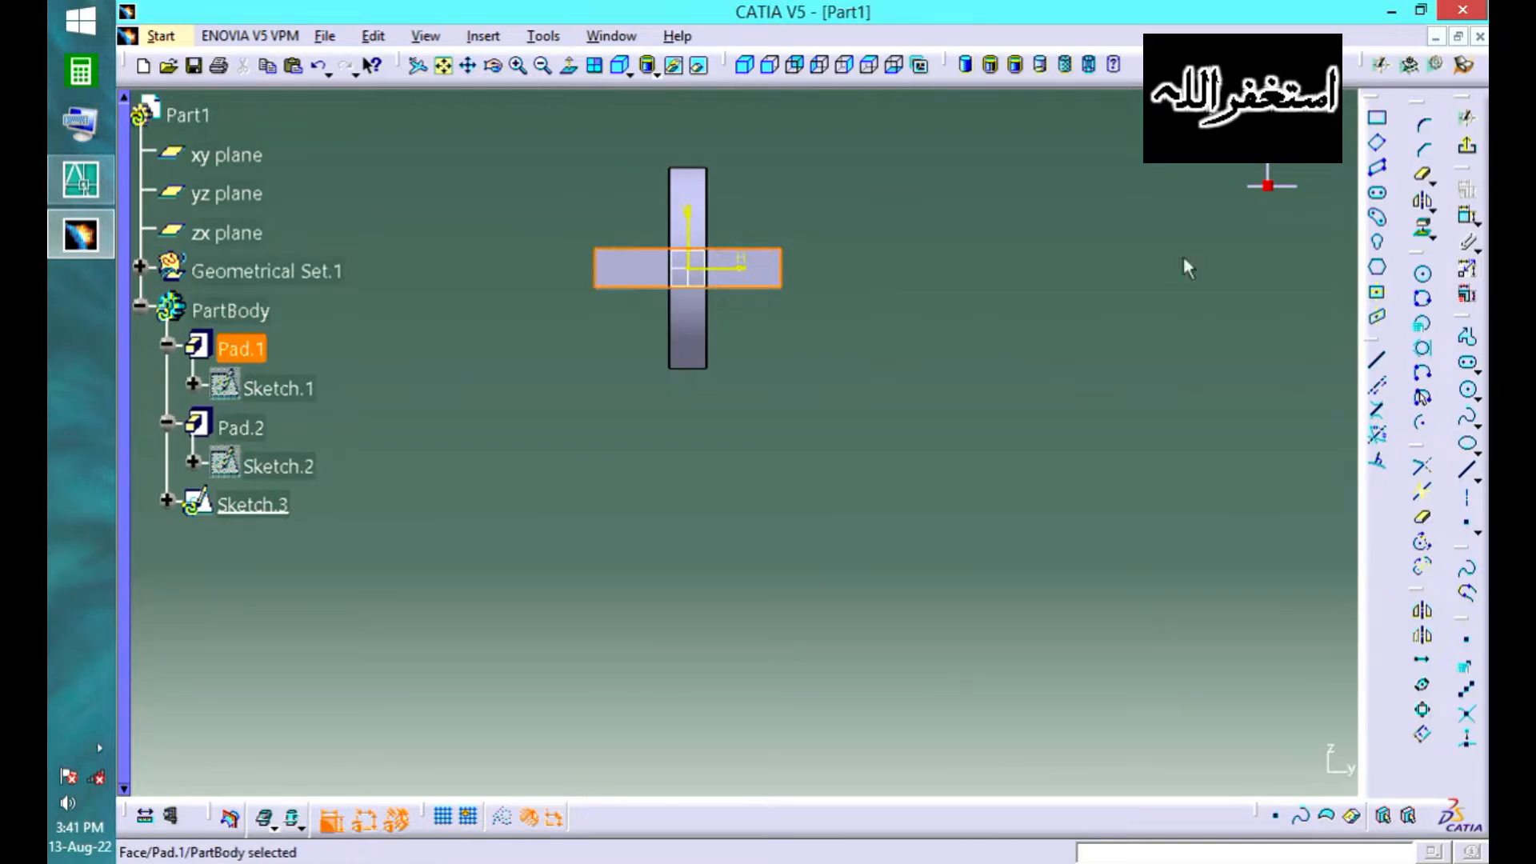
pyautogui.click(1422, 227)
pyautogui.moveTo(681, 368); pyautogui.dragTo(944, 560, button='middle')
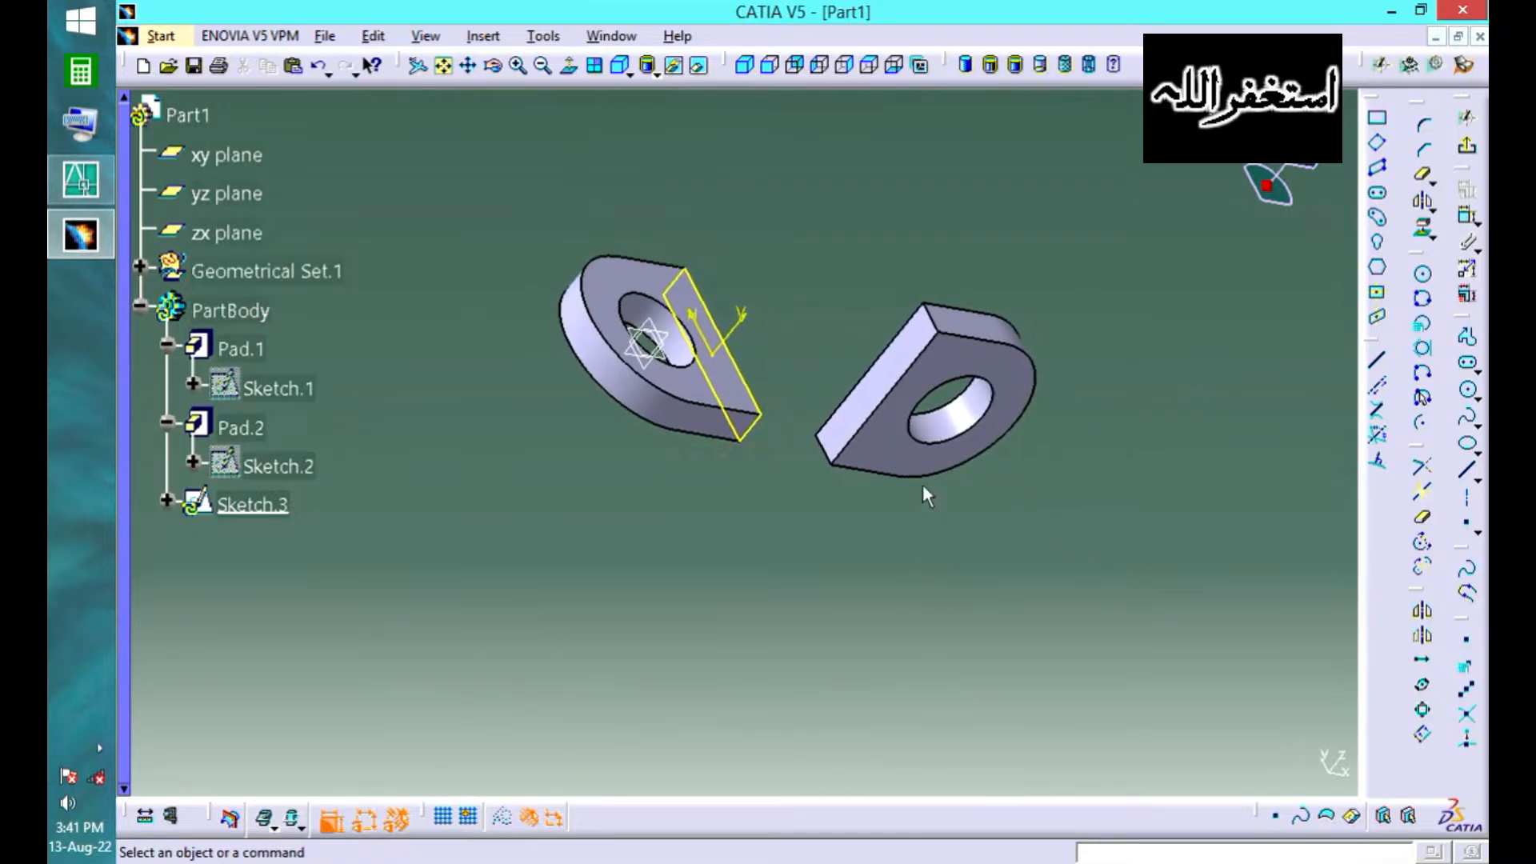
pyautogui.click(892, 380)
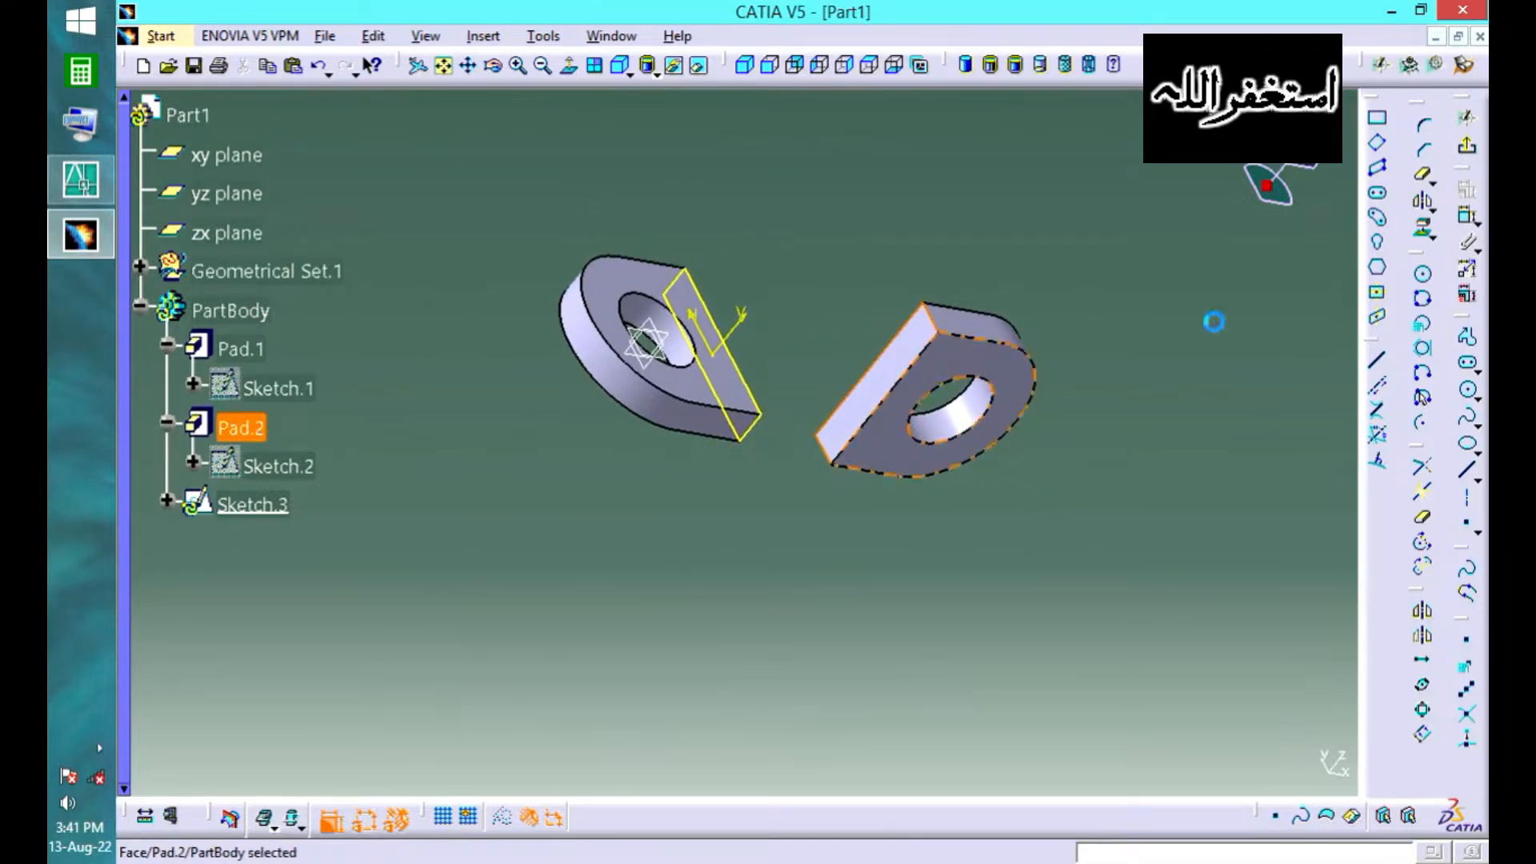
pyautogui.click(1466, 145)
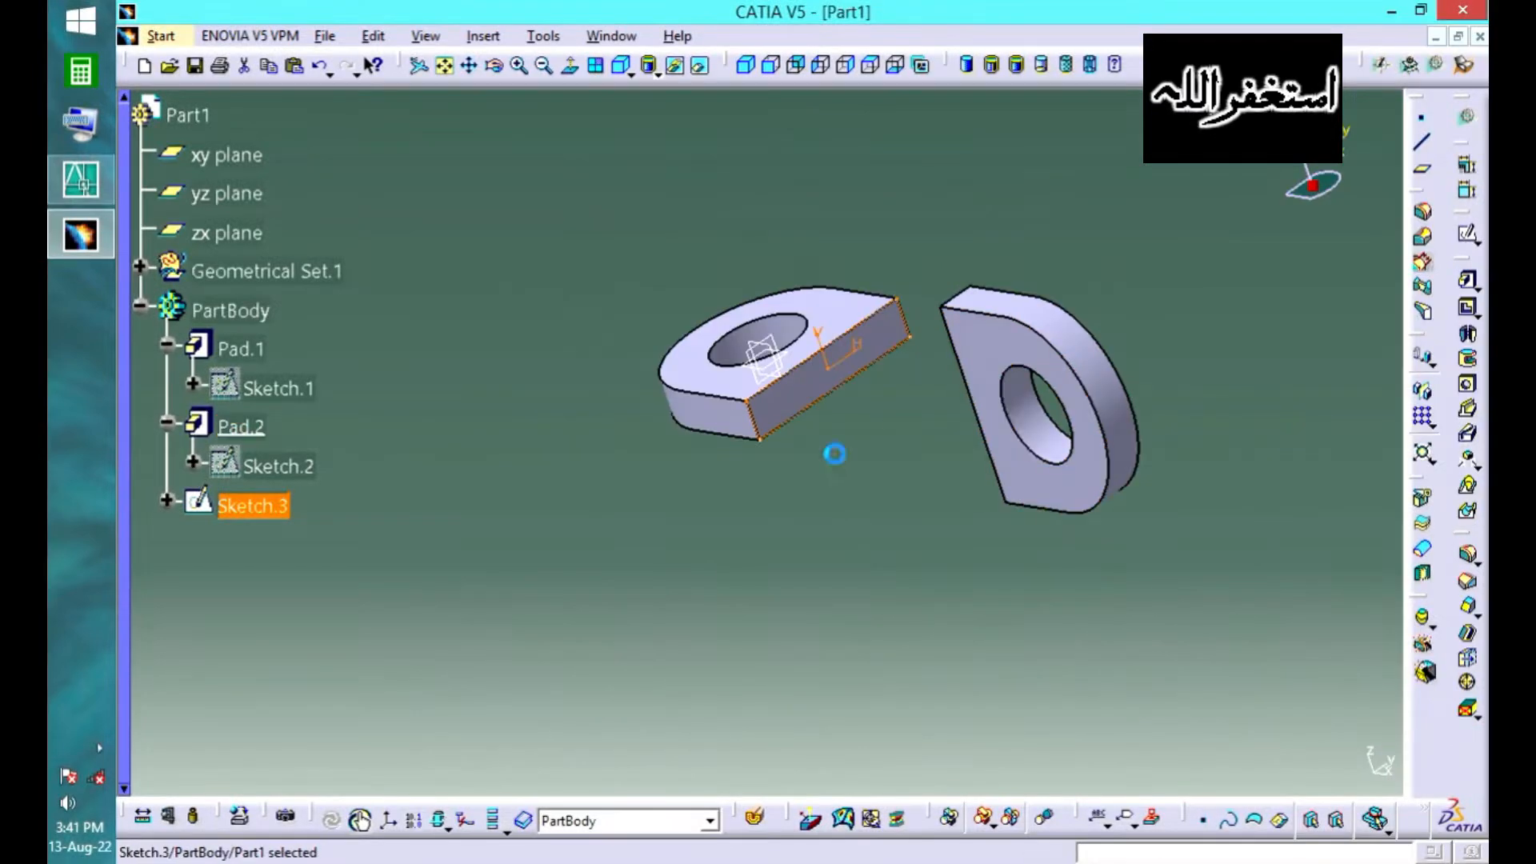
# - Create a sketch on the upright lug's flat end face, project that face's outline into it and exit the sketch
pyautogui.click(788, 468)
pyautogui.moveTo(611, 354)
pyautogui.mouseDown(button='middle')
pyautogui.moveTo(614, 478)
pyautogui.moveTo(1082, 496)
pyautogui.moveTo(898, 363)
pyautogui.moveTo(850, 573)
pyautogui.moveTo(827, 387)
pyautogui.mouseUp(button='middle')
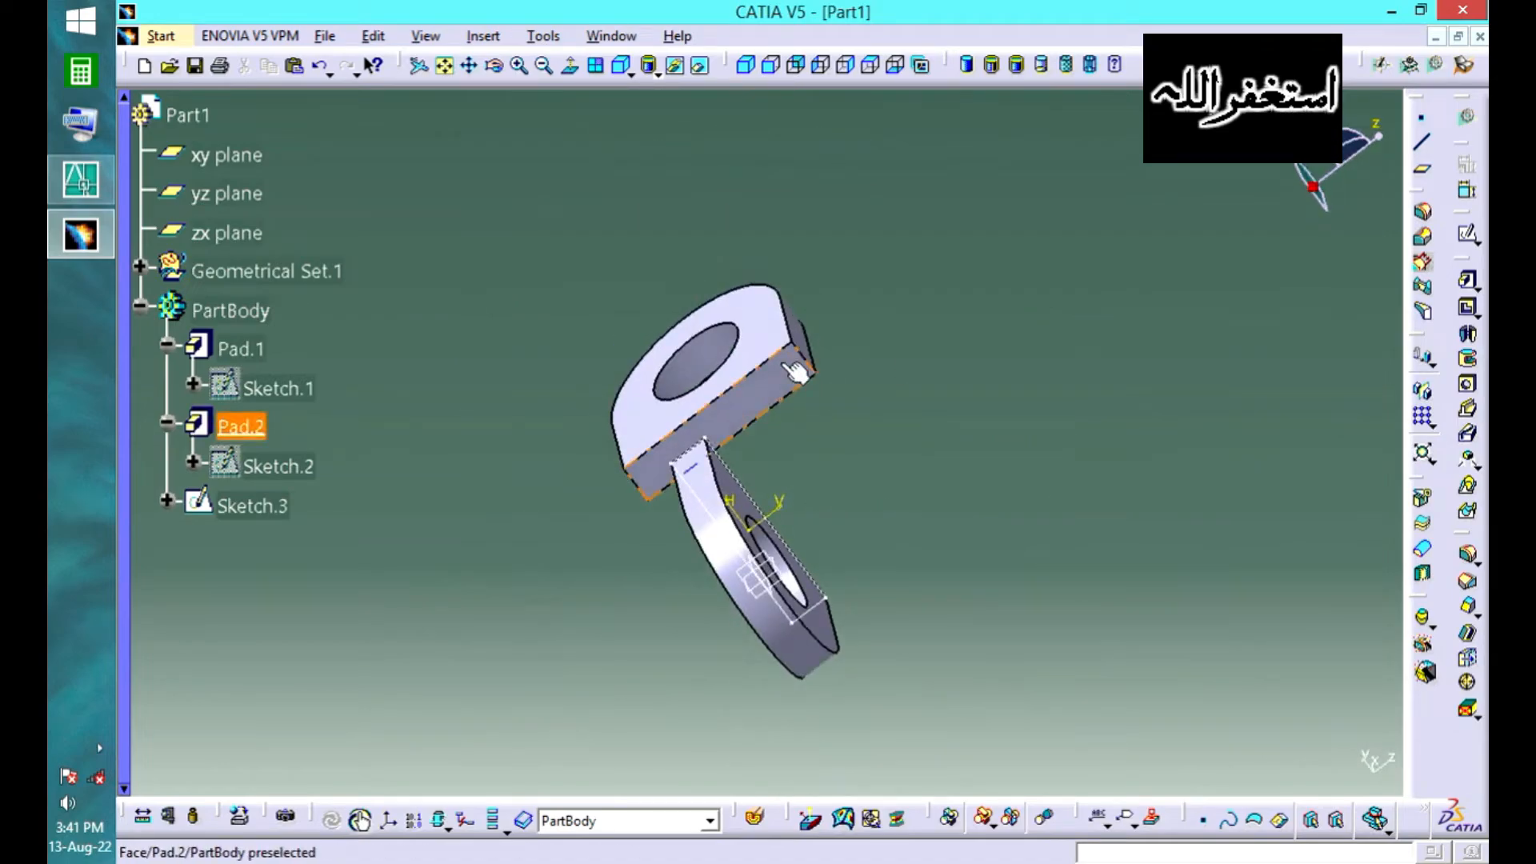
pyautogui.click(795, 370)
pyautogui.click(1467, 234)
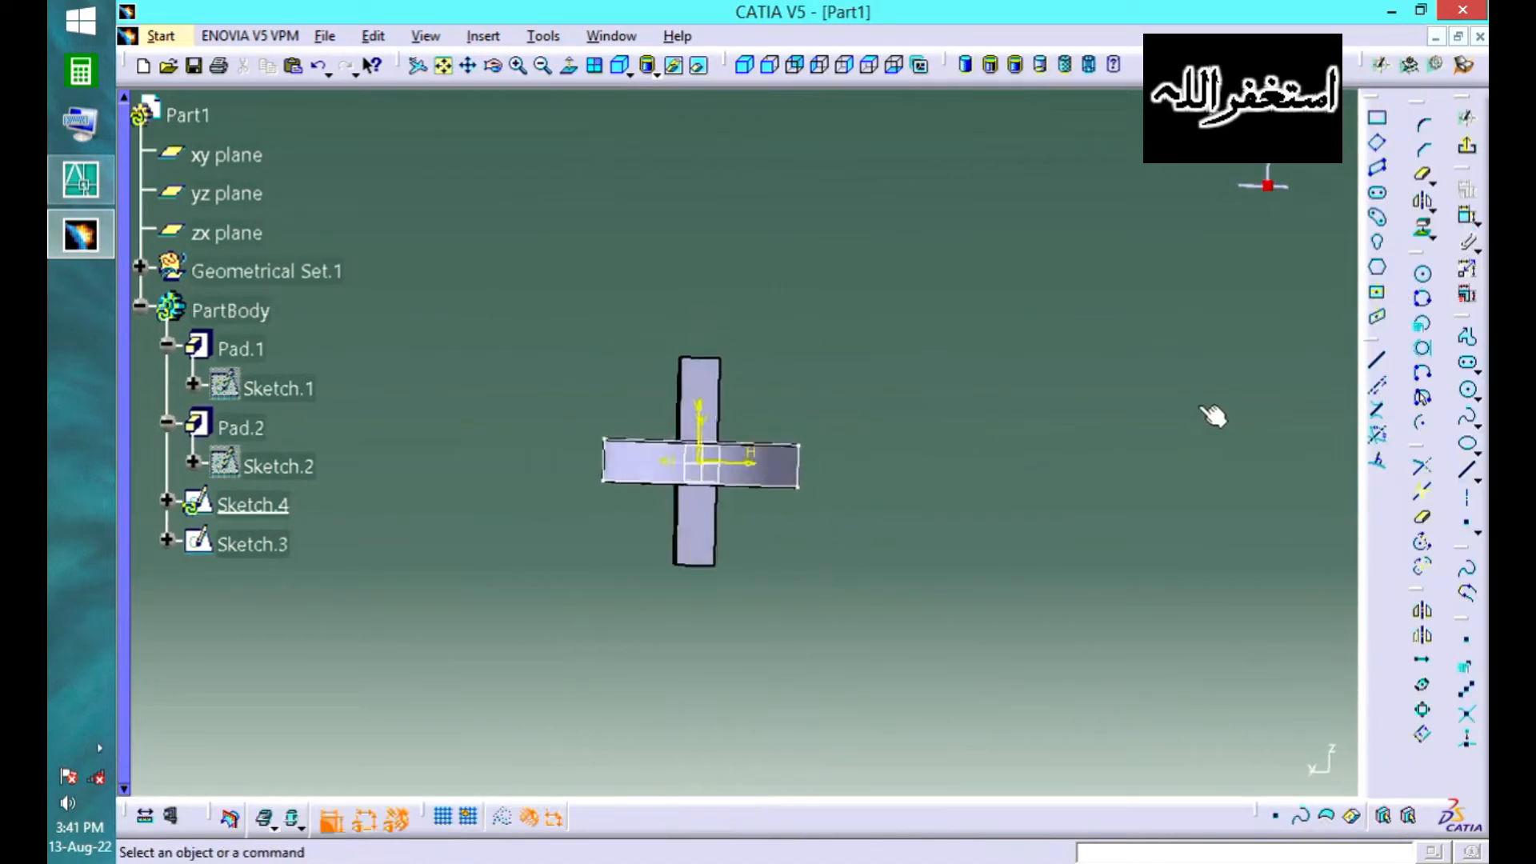
pyautogui.click(698, 386)
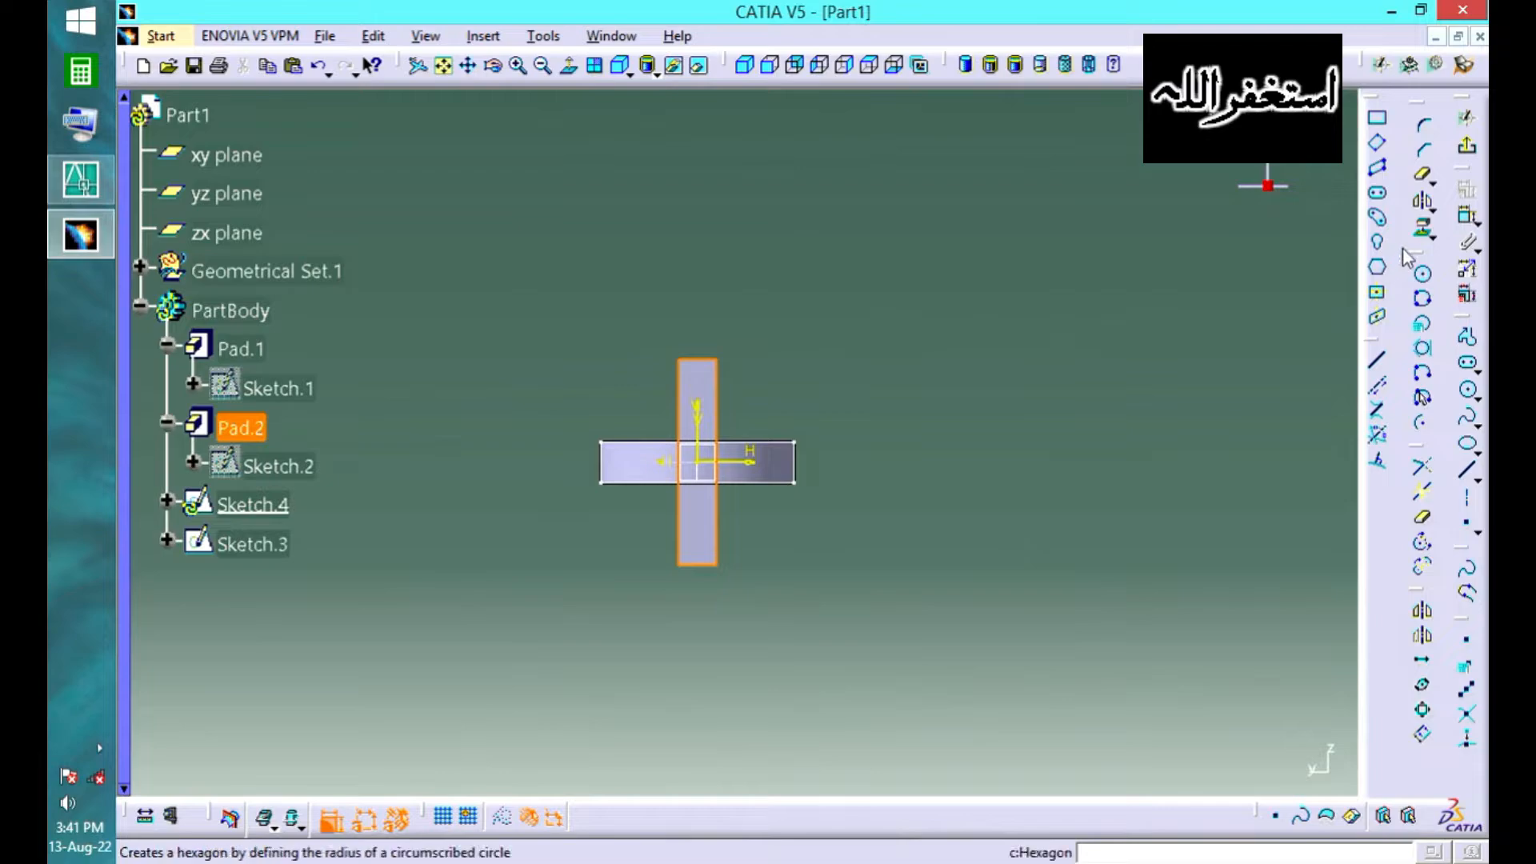
pyautogui.click(1423, 228)
pyautogui.moveTo(1040, 377)
pyautogui.mouseDown(button='middle')
pyautogui.moveTo(1046, 312)
pyautogui.moveTo(757, 410)
pyautogui.moveTo(772, 404)
pyautogui.mouseUp(button='middle')
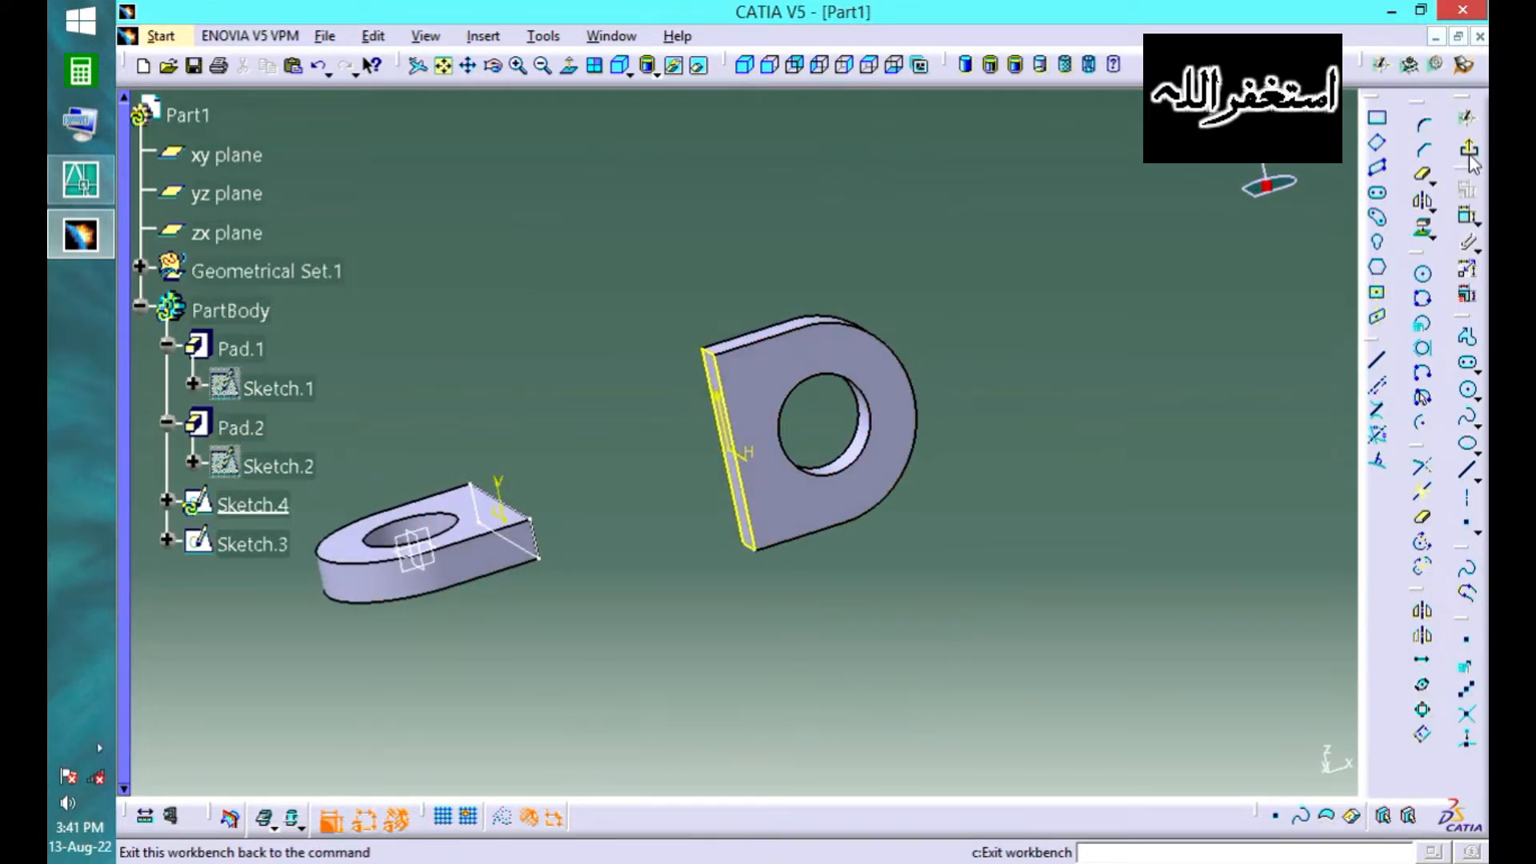
pyautogui.click(1466, 118)
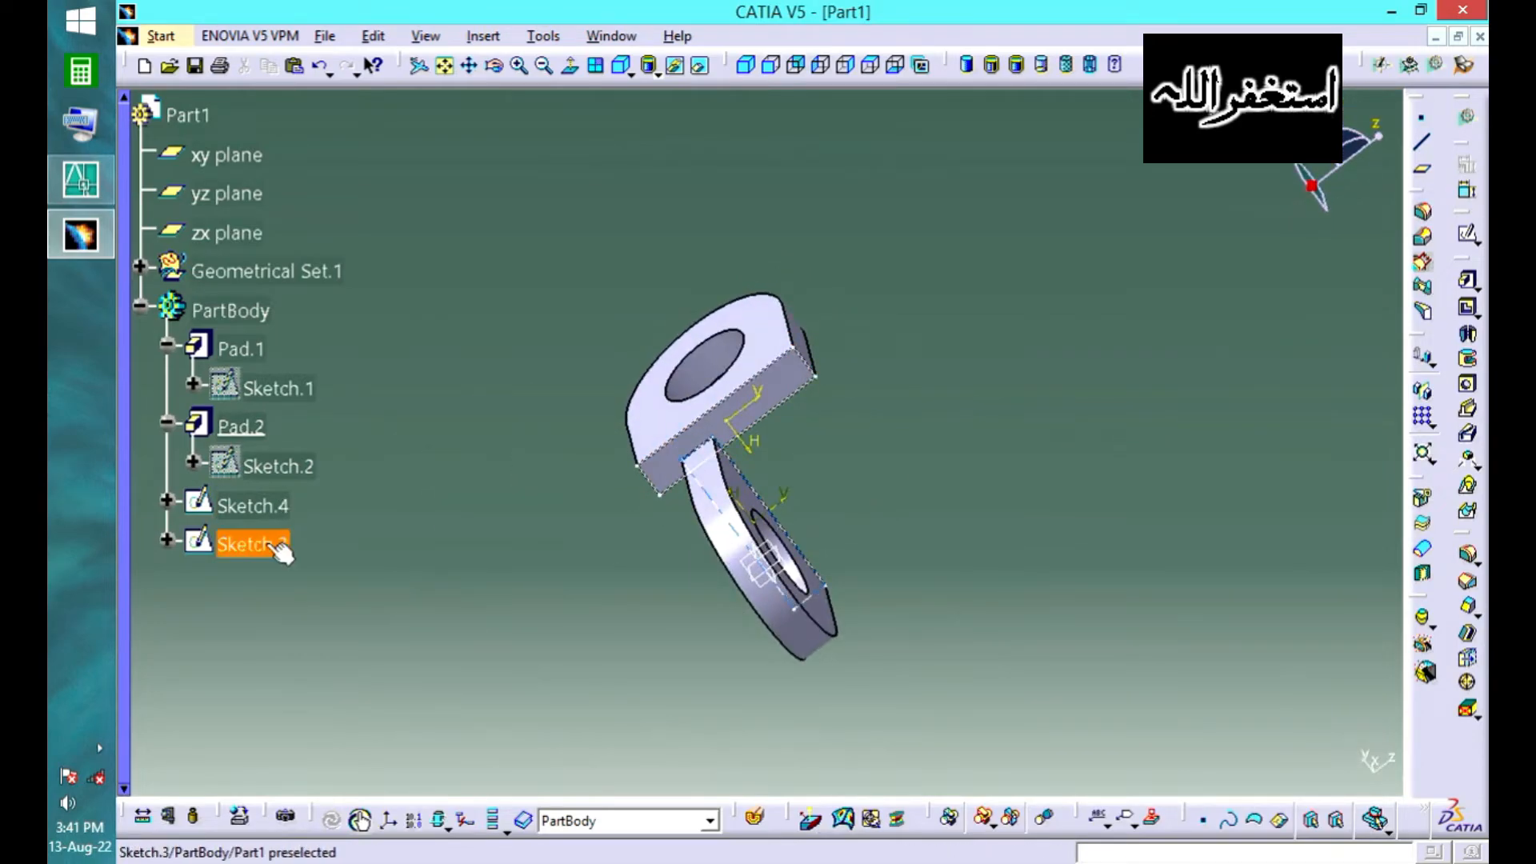
# - In Generative Shape Design, start a spline from the lower near corner of the horizontal lug's end face to the upper near corner of the upright lug's
pyautogui.moveTo(932, 304); pyautogui.dragTo(700, 332, button='middle')
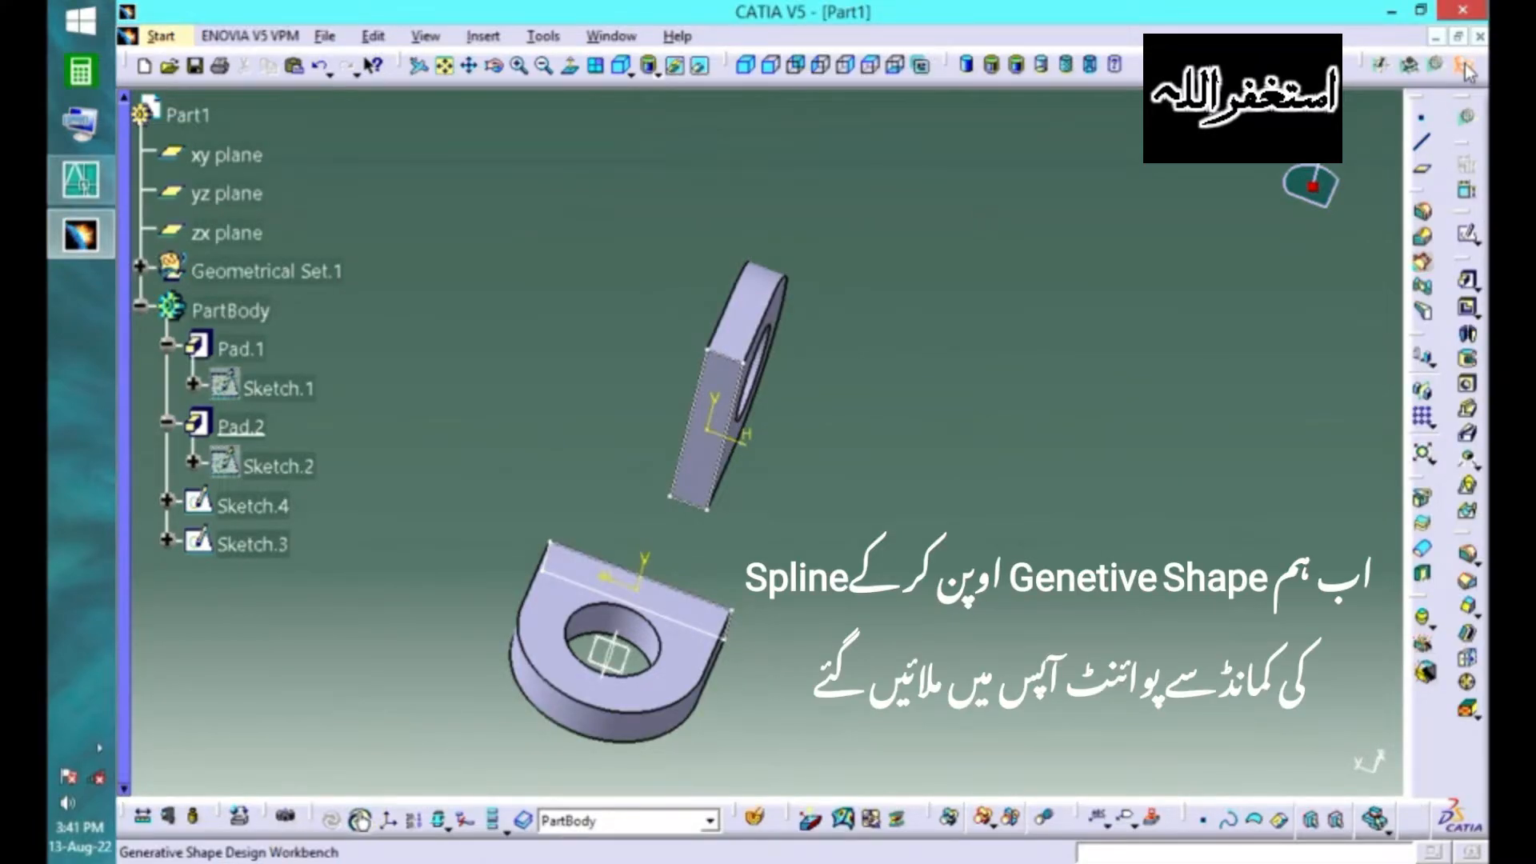
pyautogui.moveTo(896, 512); pyautogui.dragTo(557, 388, button='middle')
pyautogui.moveTo(729, 459); pyautogui.dragTo(805, 491, button='middle')
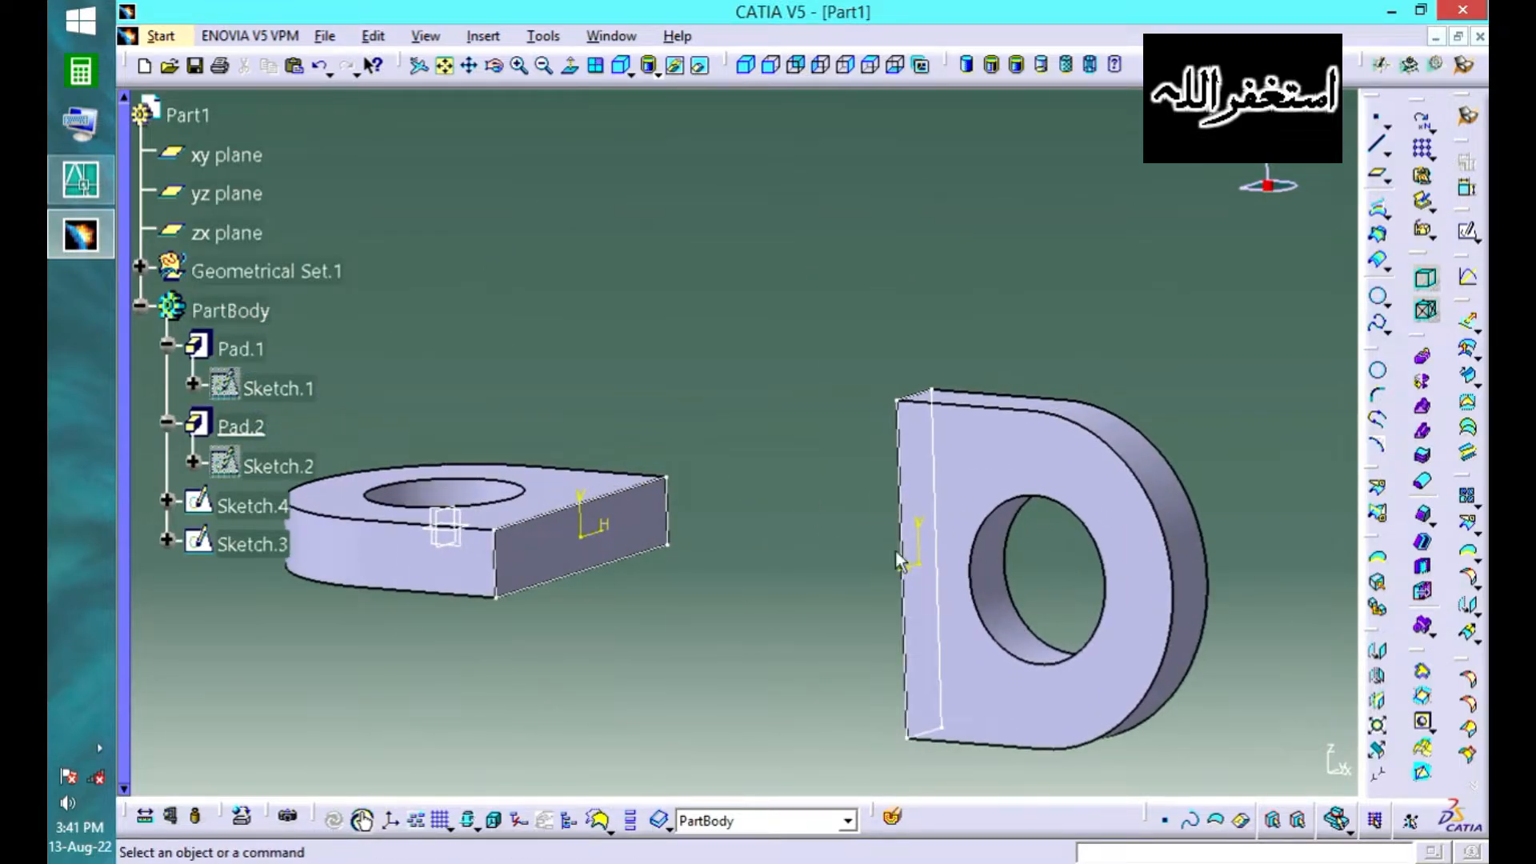
pyautogui.click(1378, 330)
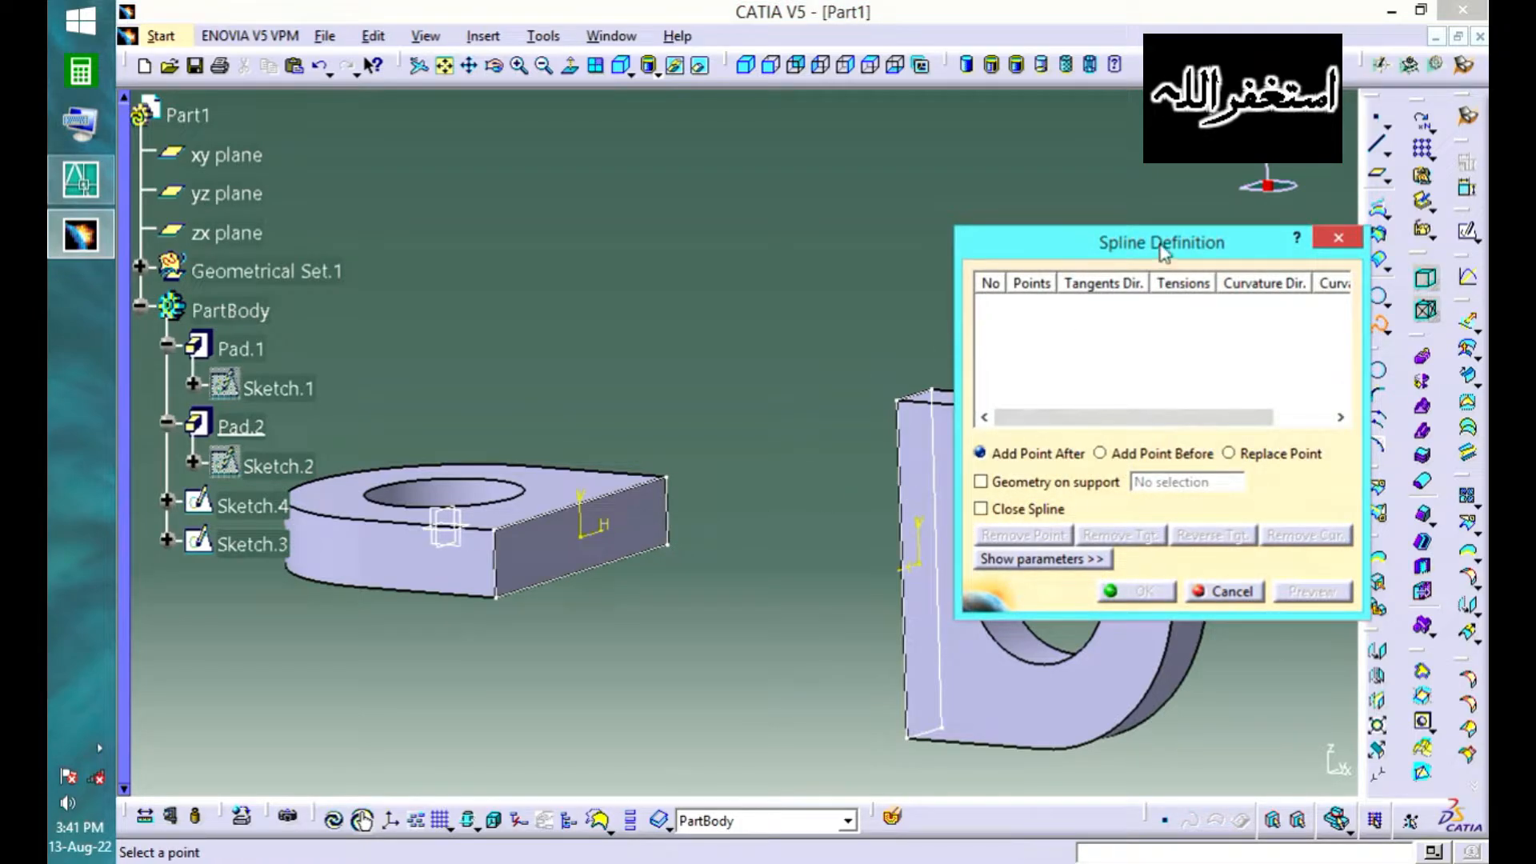
pyautogui.moveTo(1161, 251); pyautogui.dragTo(1170, 67)
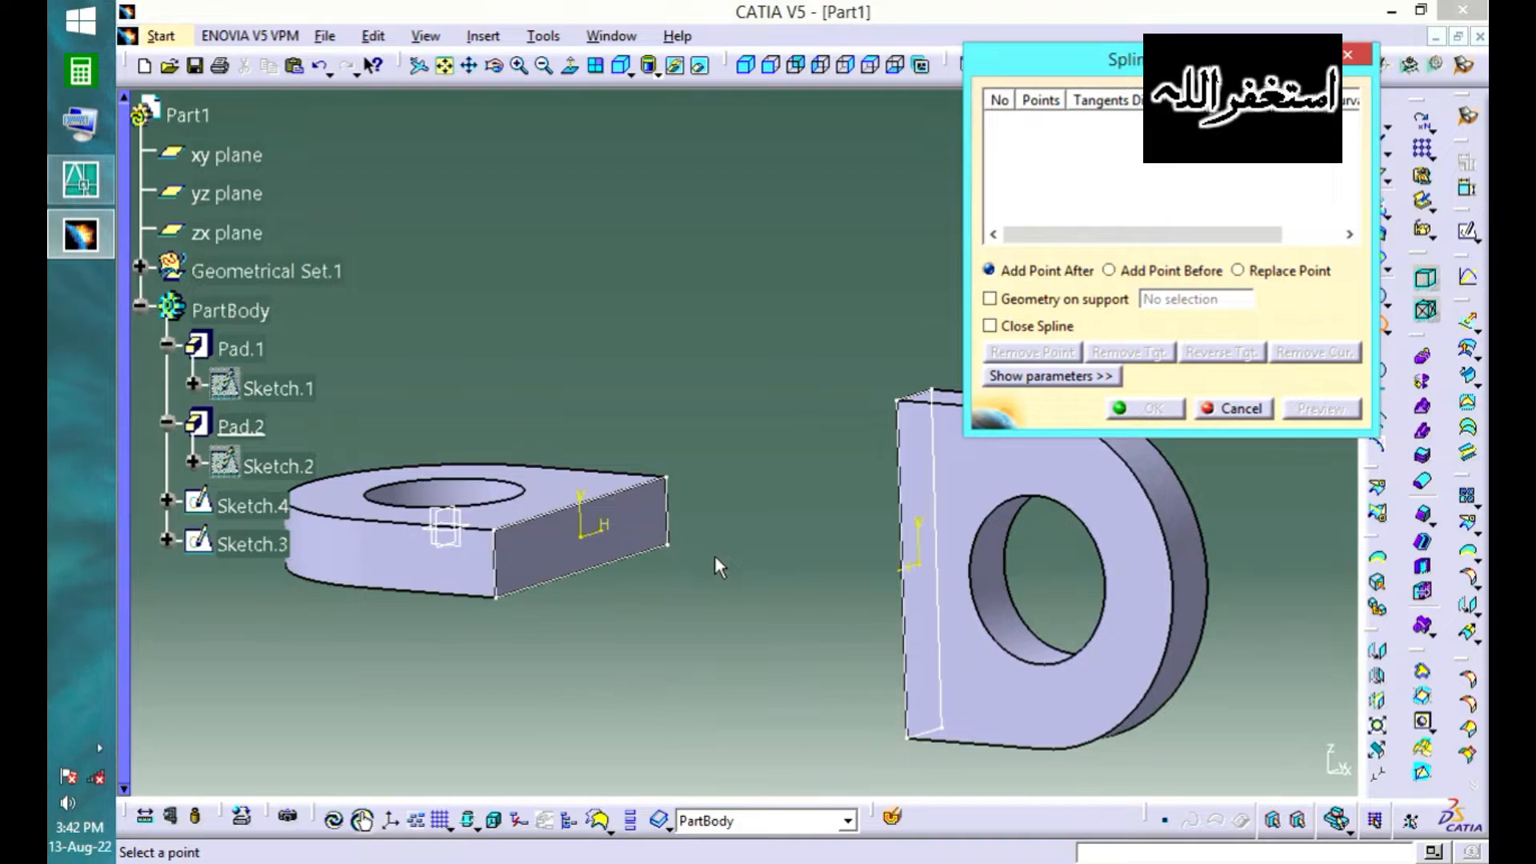
pyautogui.click(493, 597)
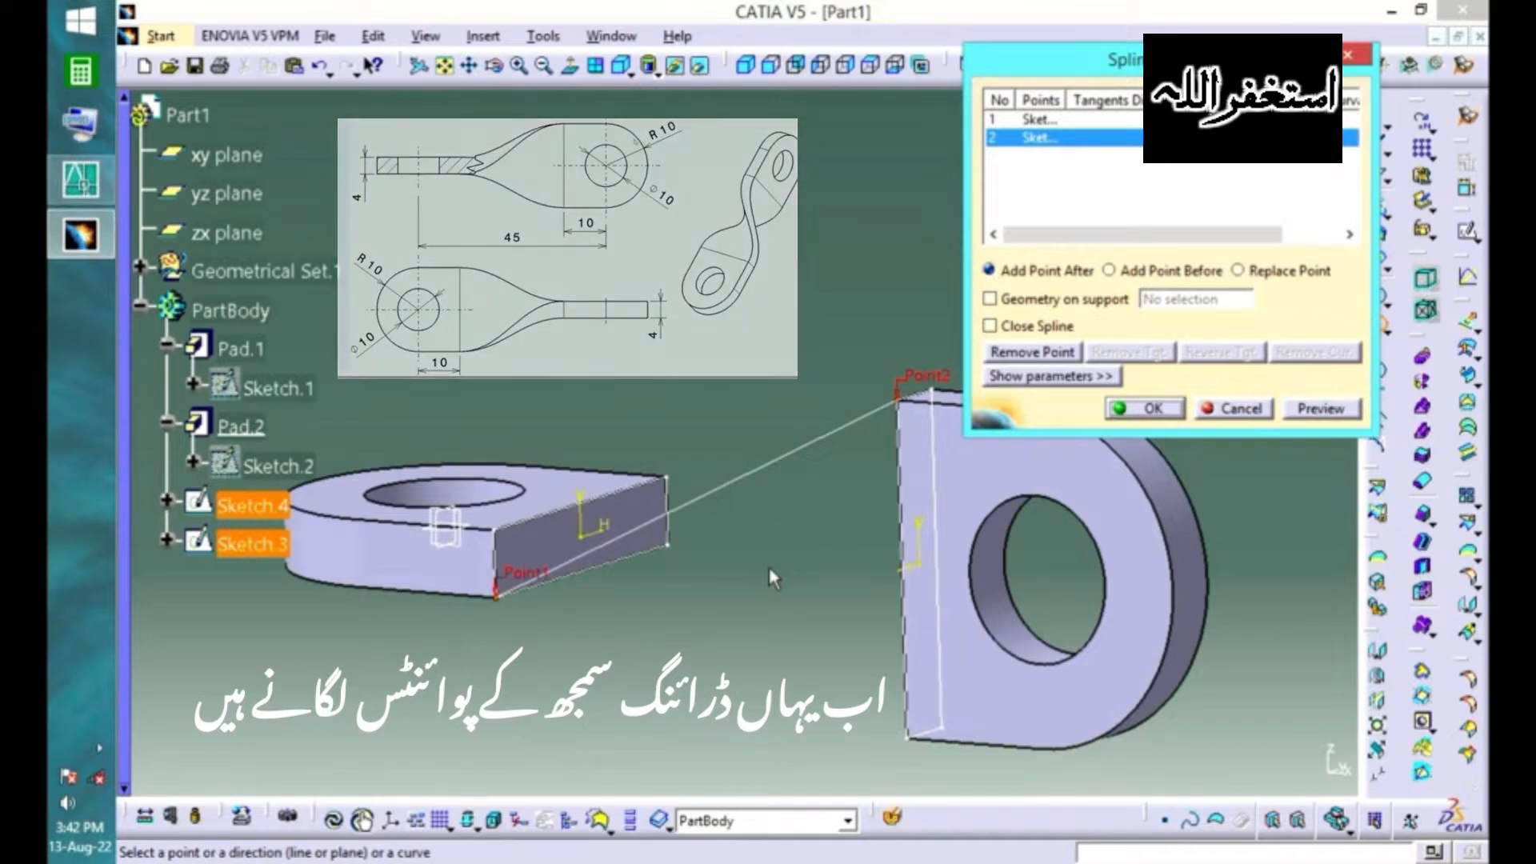
pyautogui.click(770, 567)
# - Make the spline tangent to the horizontal lug's lower straight edge at its first point and the upright lug's upper straight edge at its second
pyautogui.click(1076, 120)
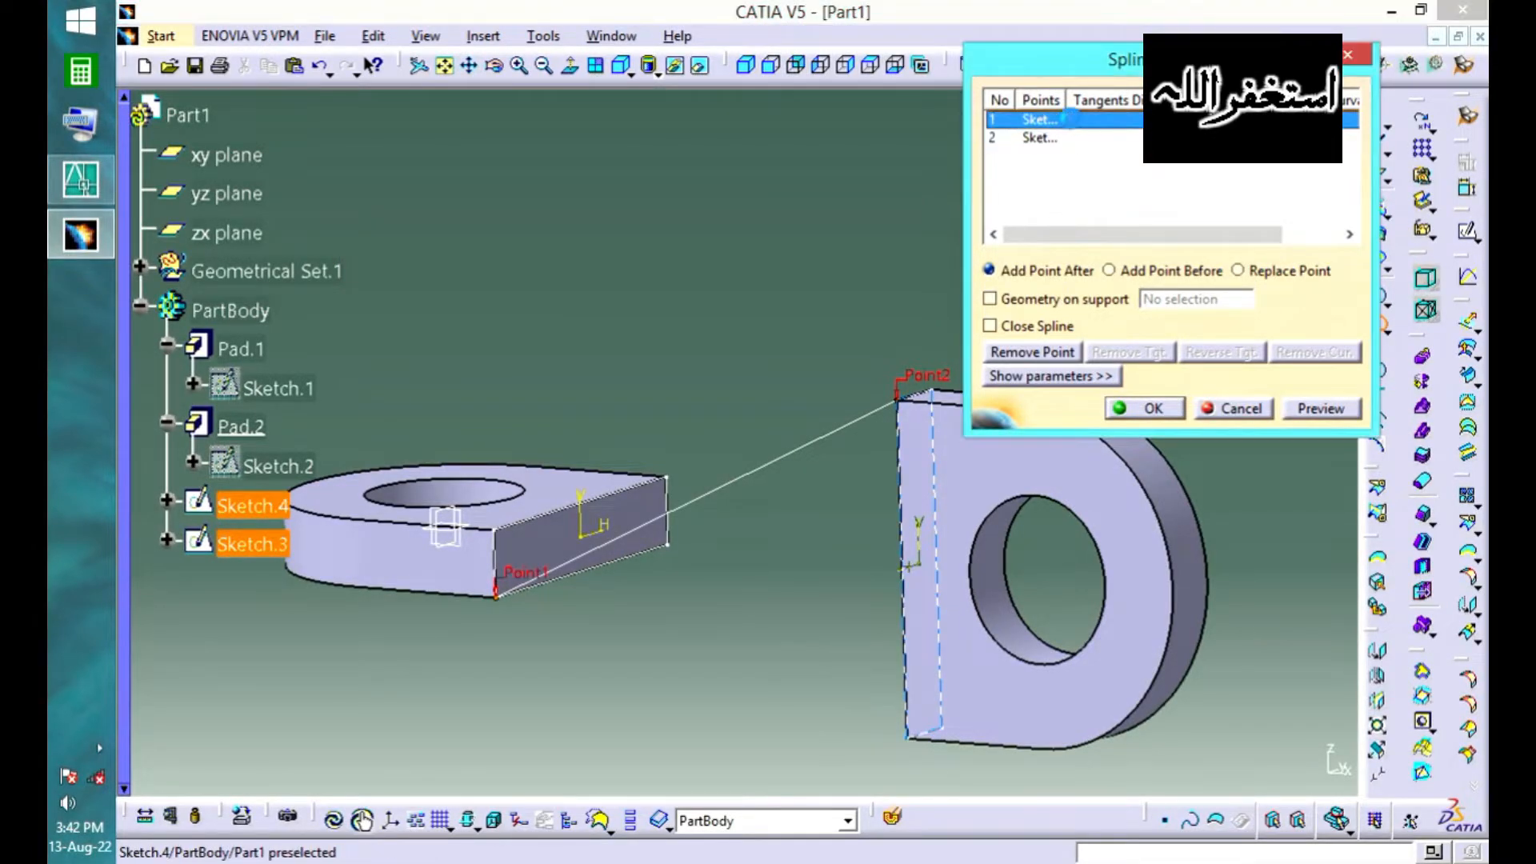
pyautogui.click(428, 600)
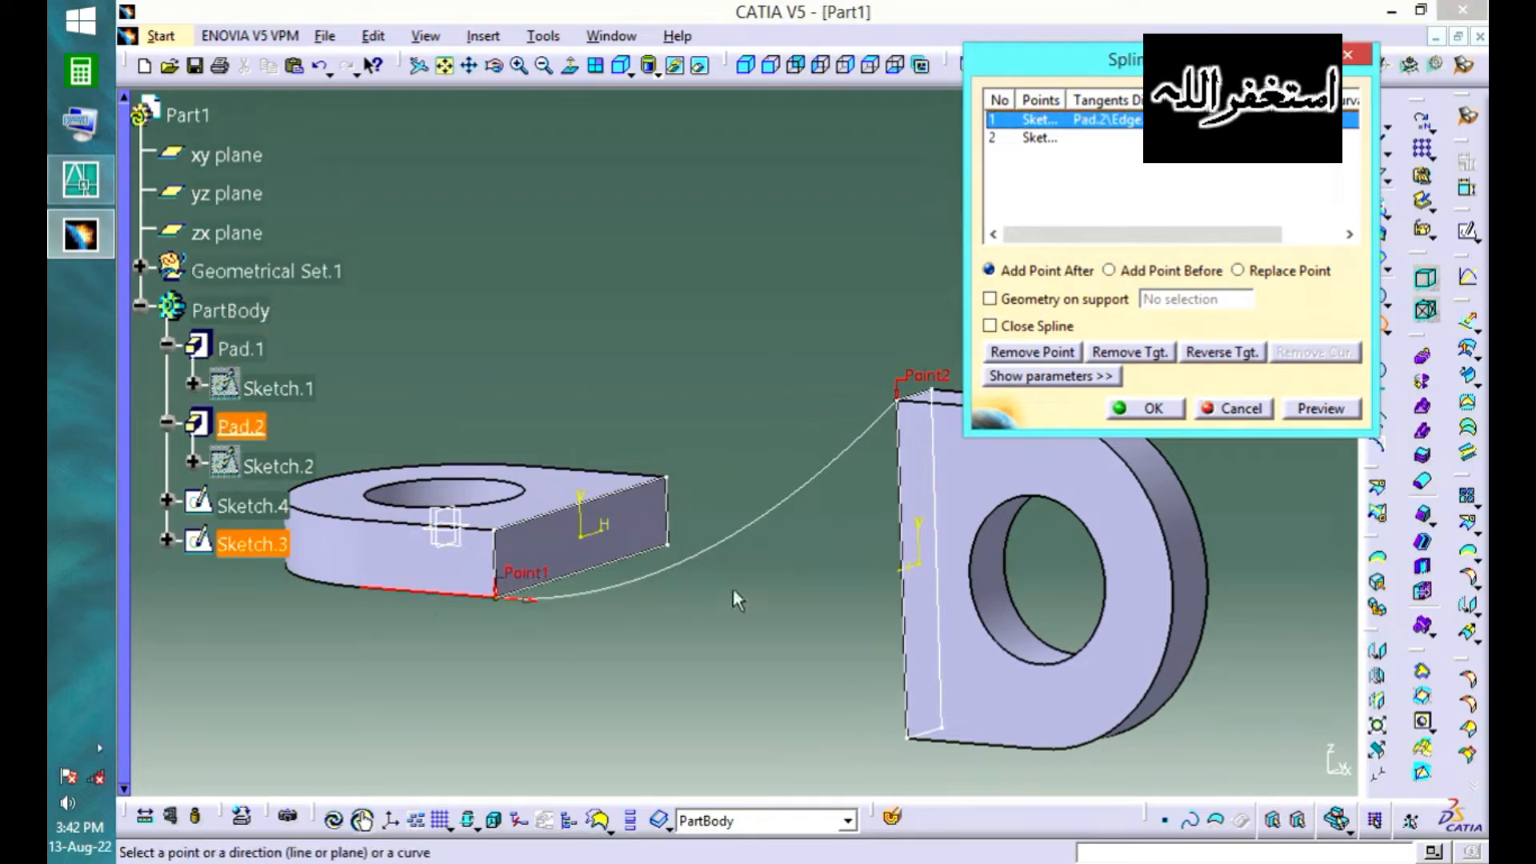
pyautogui.click(1059, 139)
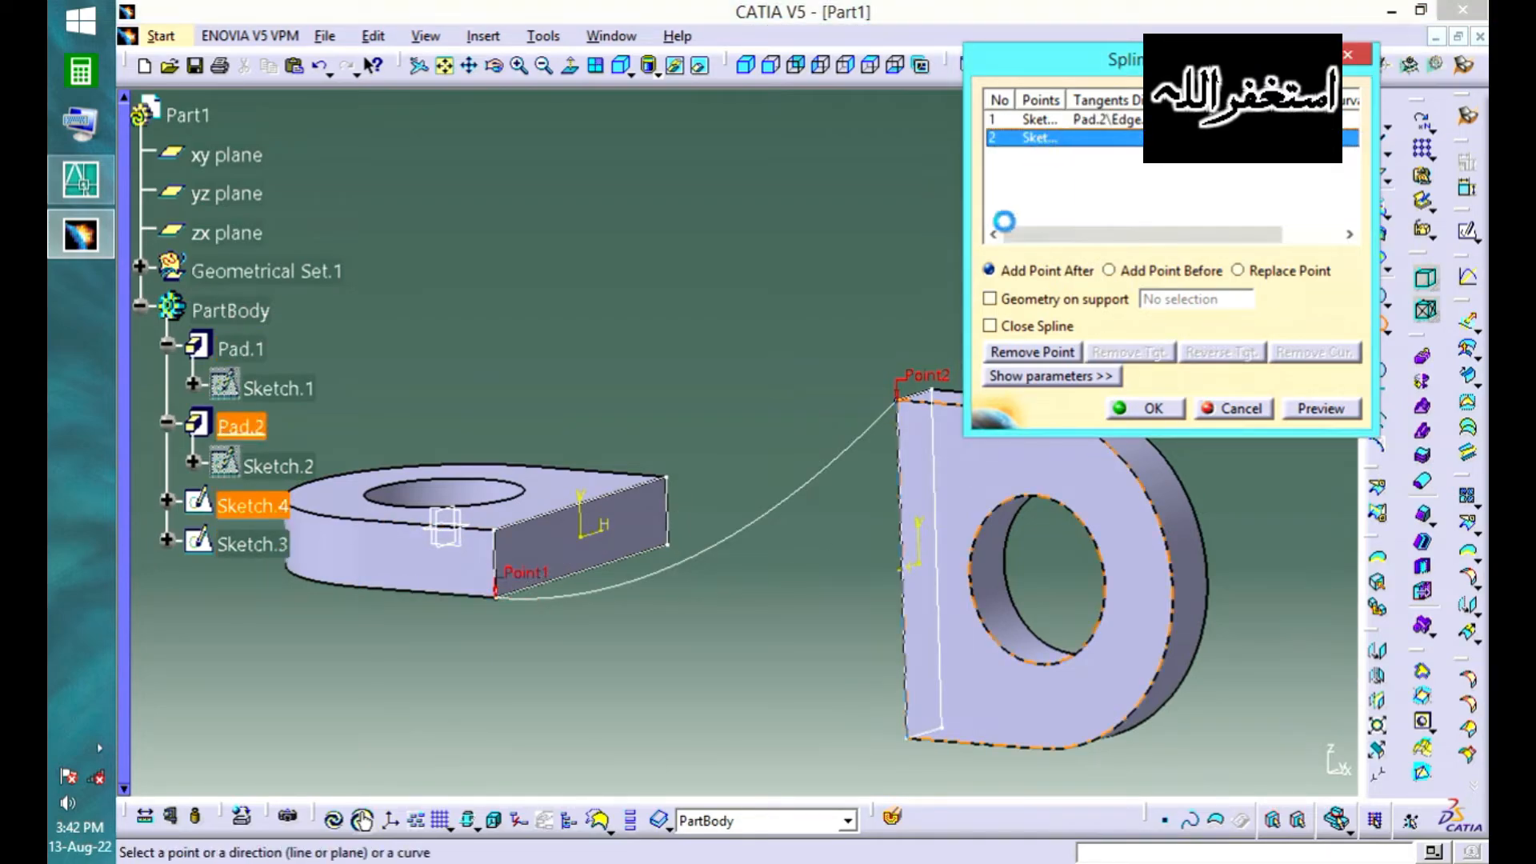
pyautogui.click(952, 411)
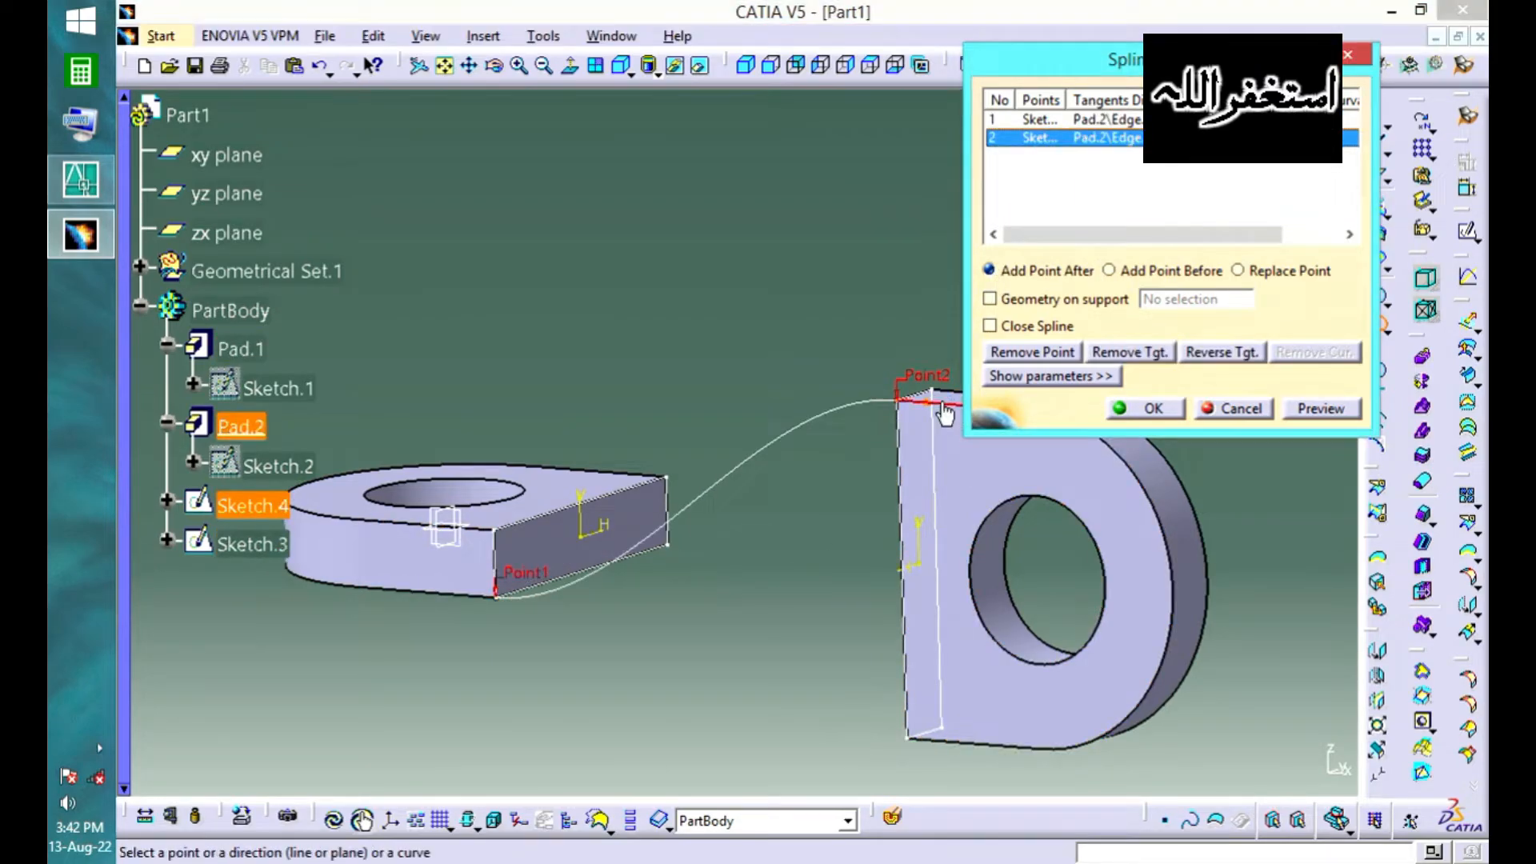
pyautogui.click(791, 574)
pyautogui.moveTo(749, 318); pyautogui.dragTo(760, 404, button='middle')
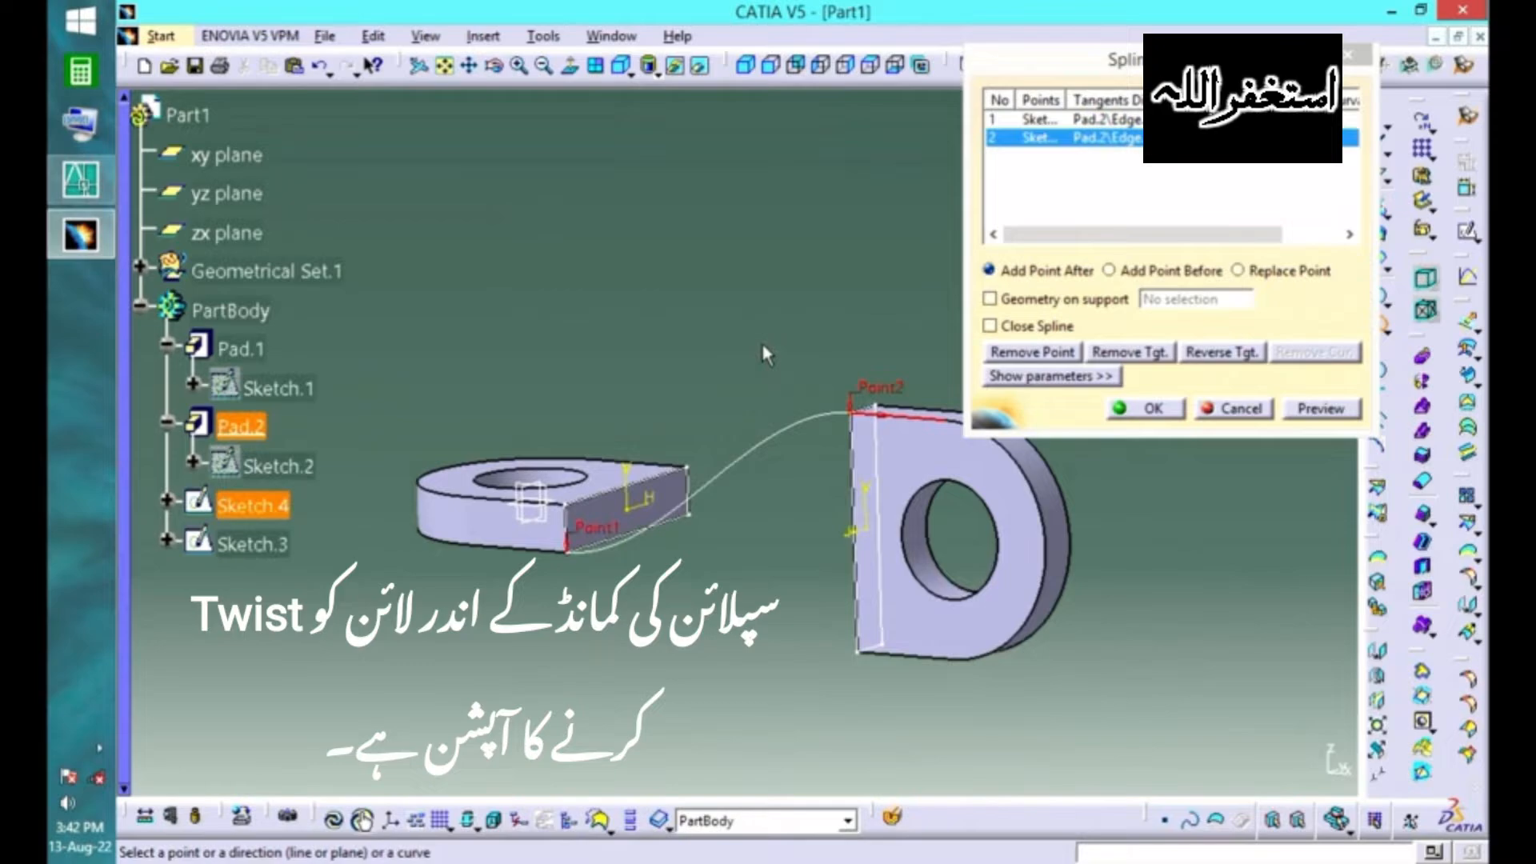
# - Preview the first tangent spline between the two lugs and accept it
pyautogui.moveTo(762, 344); pyautogui.dragTo(788, 632, button='middle')
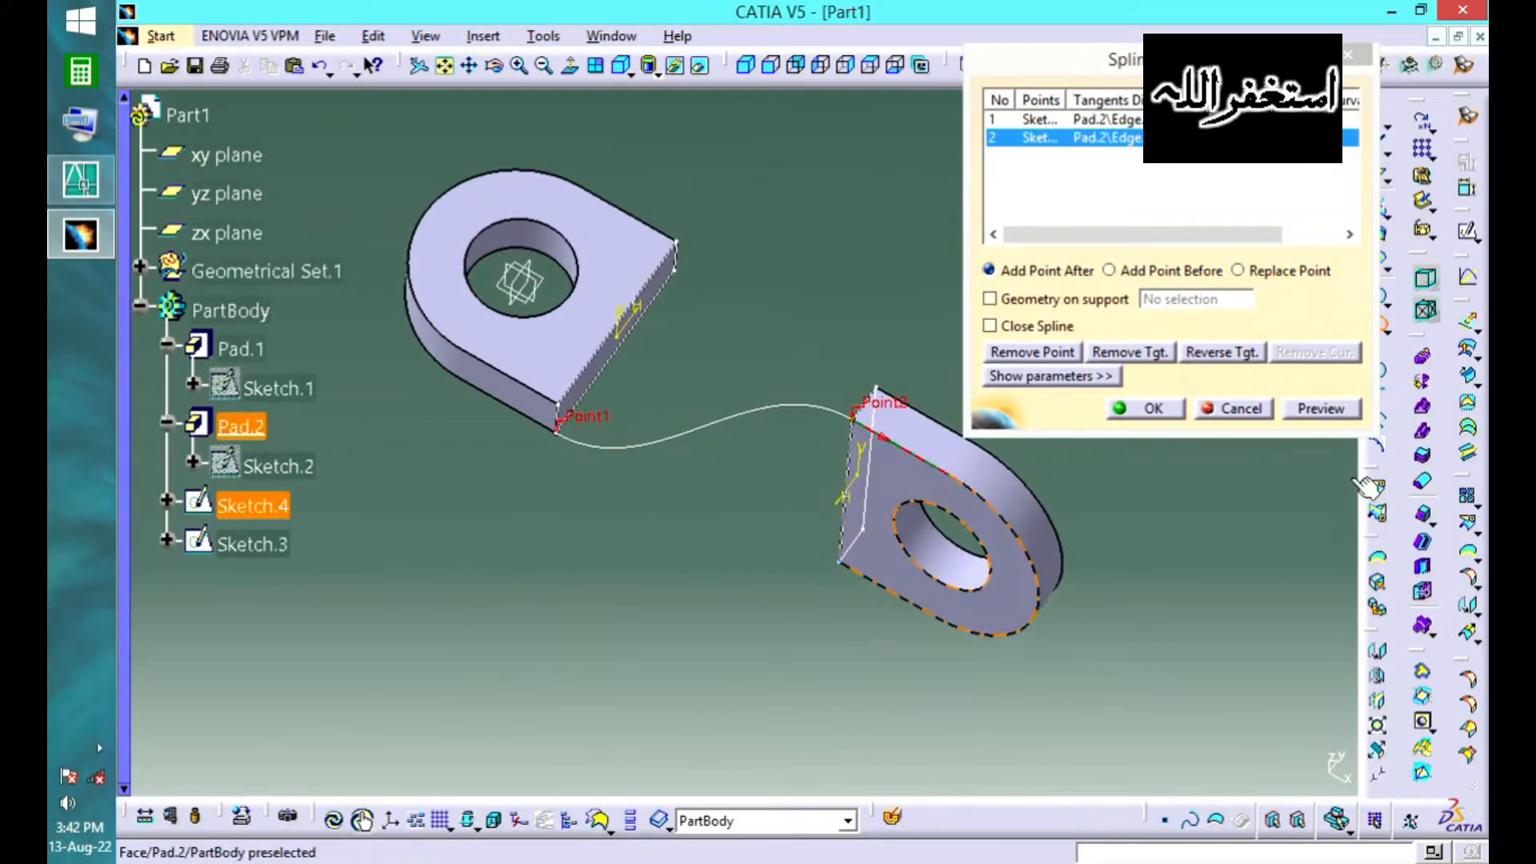
pyautogui.click(1320, 409)
pyautogui.click(1152, 409)
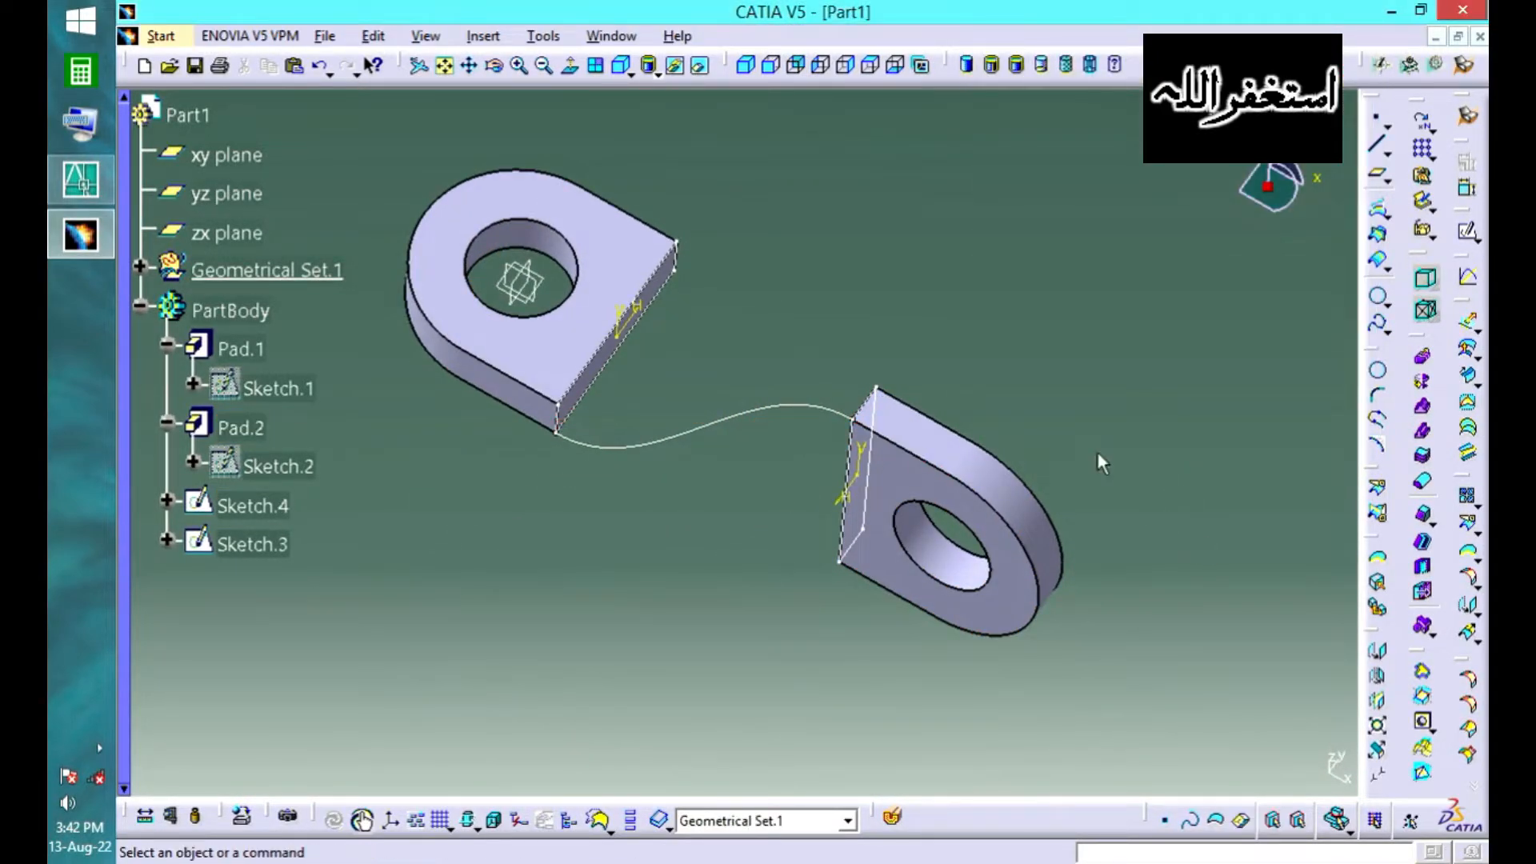
# - Start a second spline between the two lugs' end faces, joining the corners diagonally opposite the first spline's end points
pyautogui.moveTo(910, 233); pyautogui.dragTo(593, 349, button='middle')
pyautogui.moveTo(629, 430); pyautogui.dragTo(731, 497, button='middle')
pyautogui.click(1378, 322)
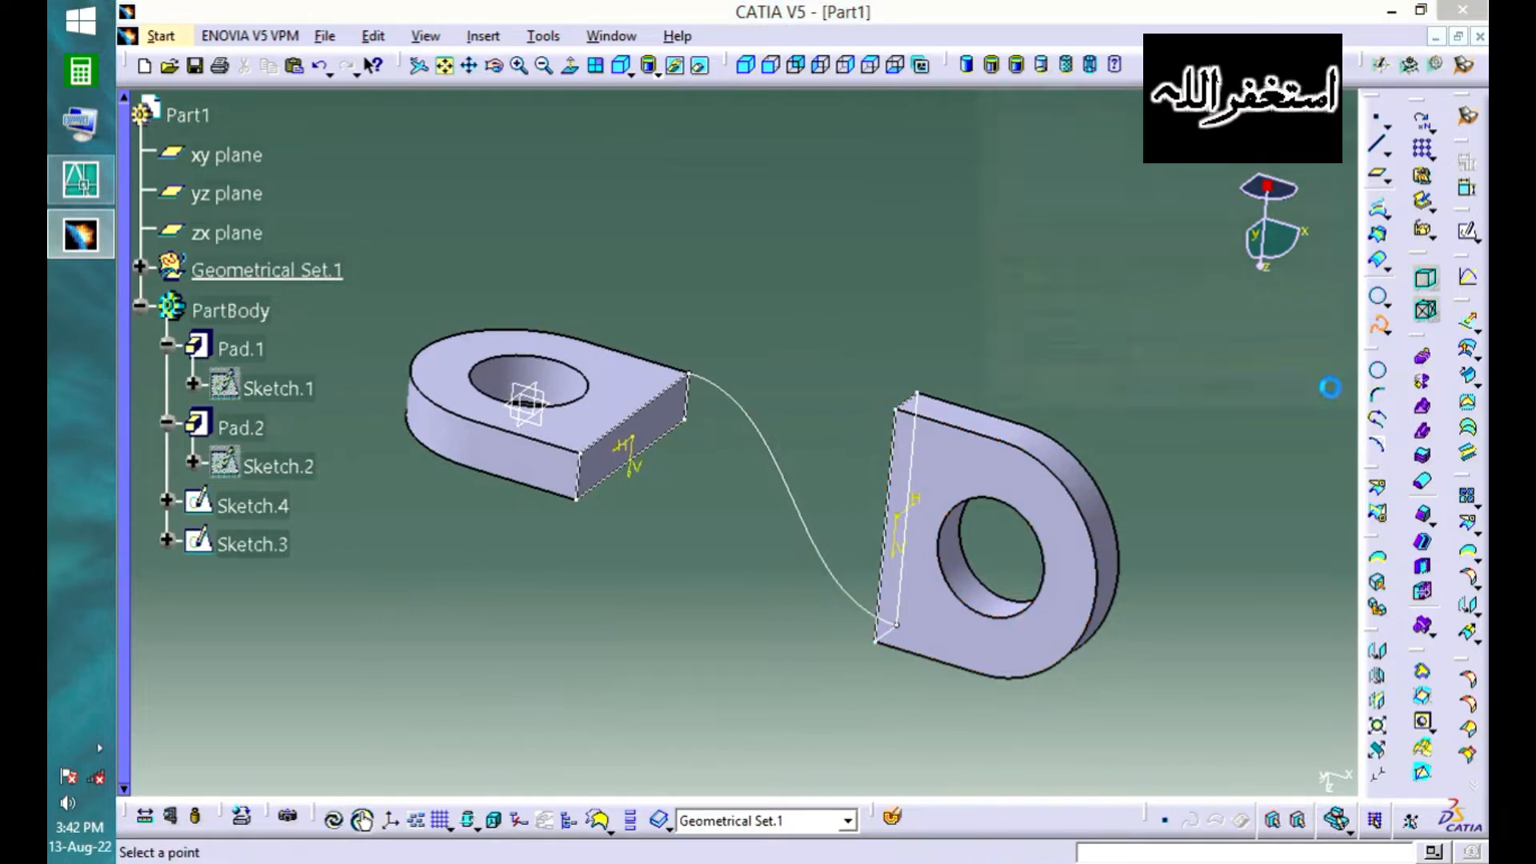
pyautogui.click(579, 504)
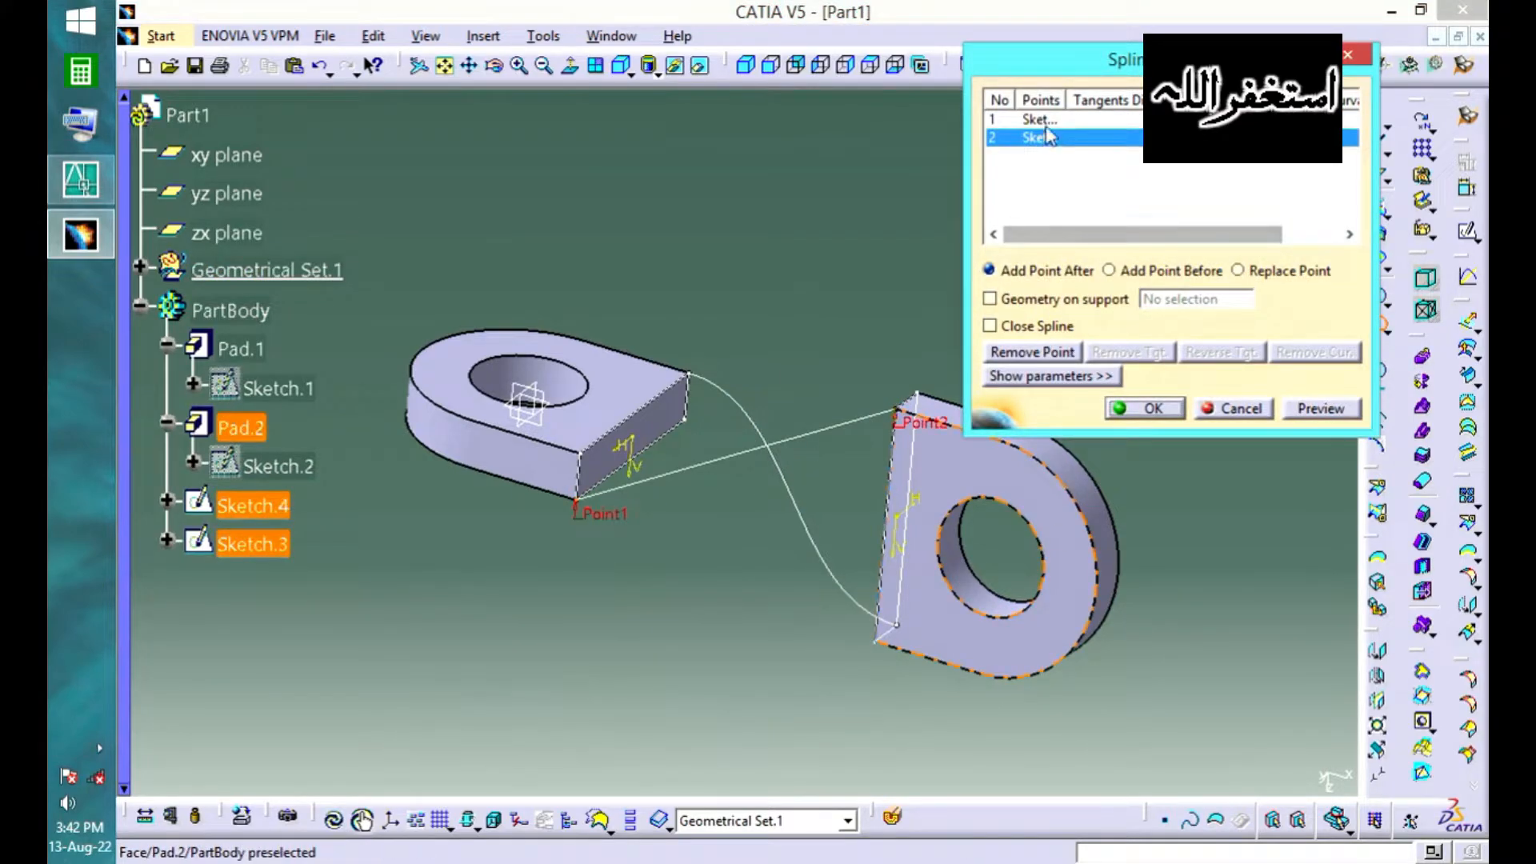
pyautogui.click(894, 410)
# - Make the second spline tangent to each lug's adjoining straight edge, reverse the tangent at its first point and accept the spline
pyautogui.click(551, 491)
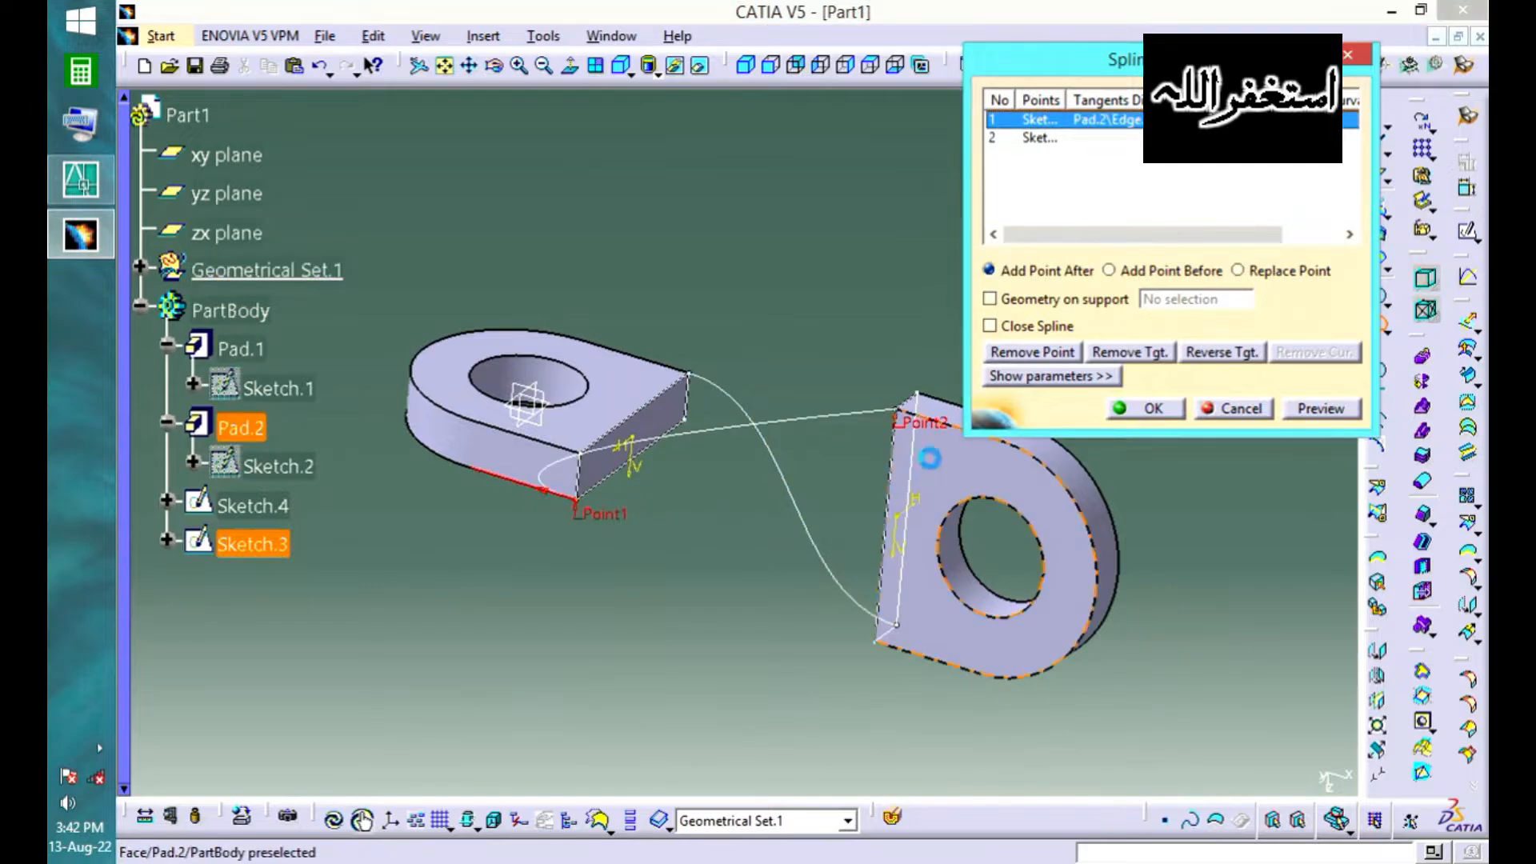
pyautogui.click(1038, 138)
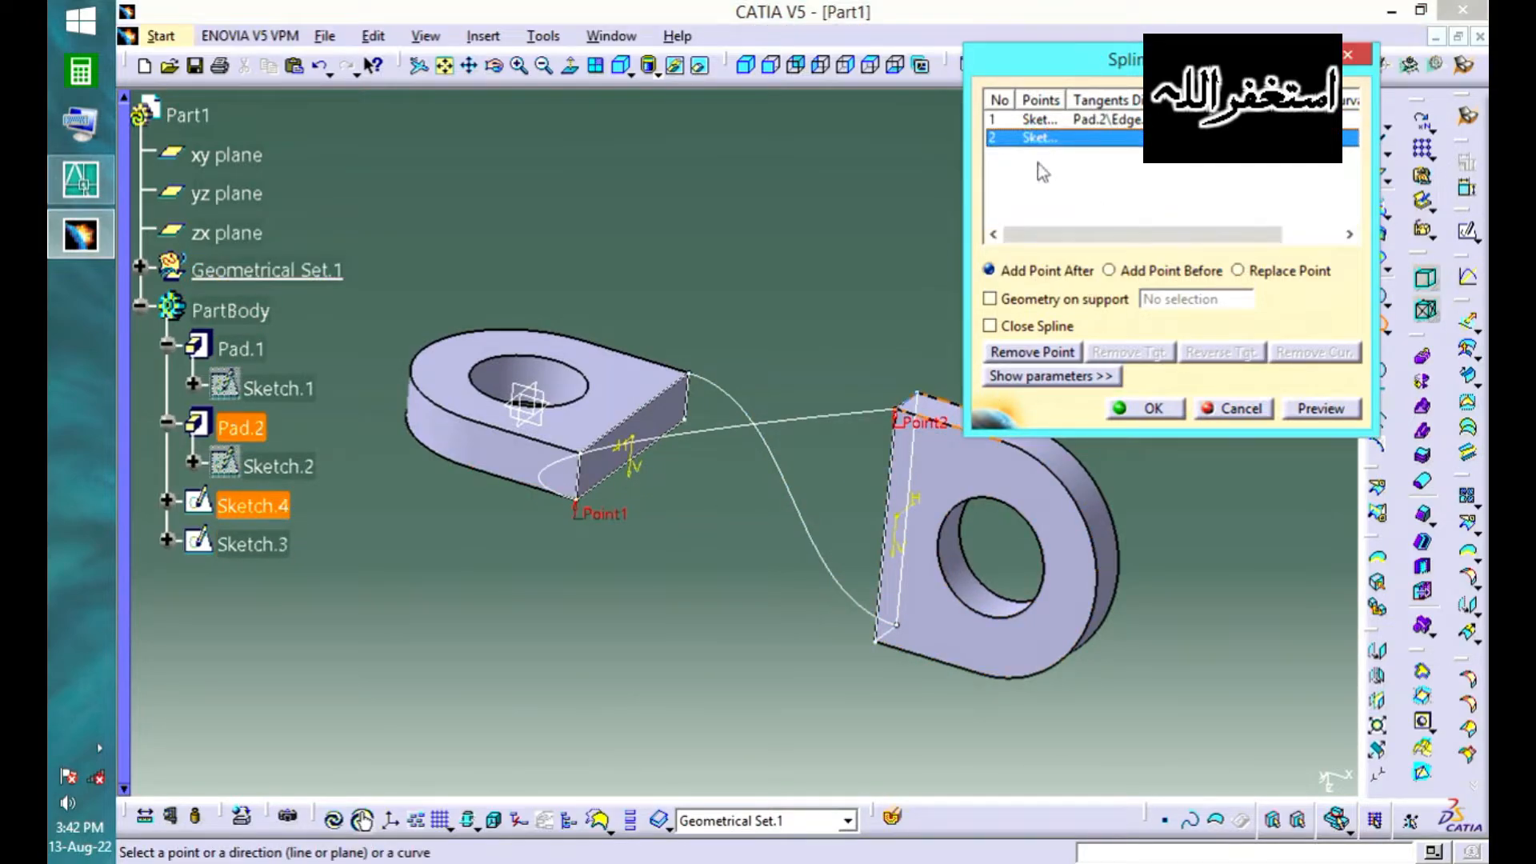
pyautogui.click(968, 431)
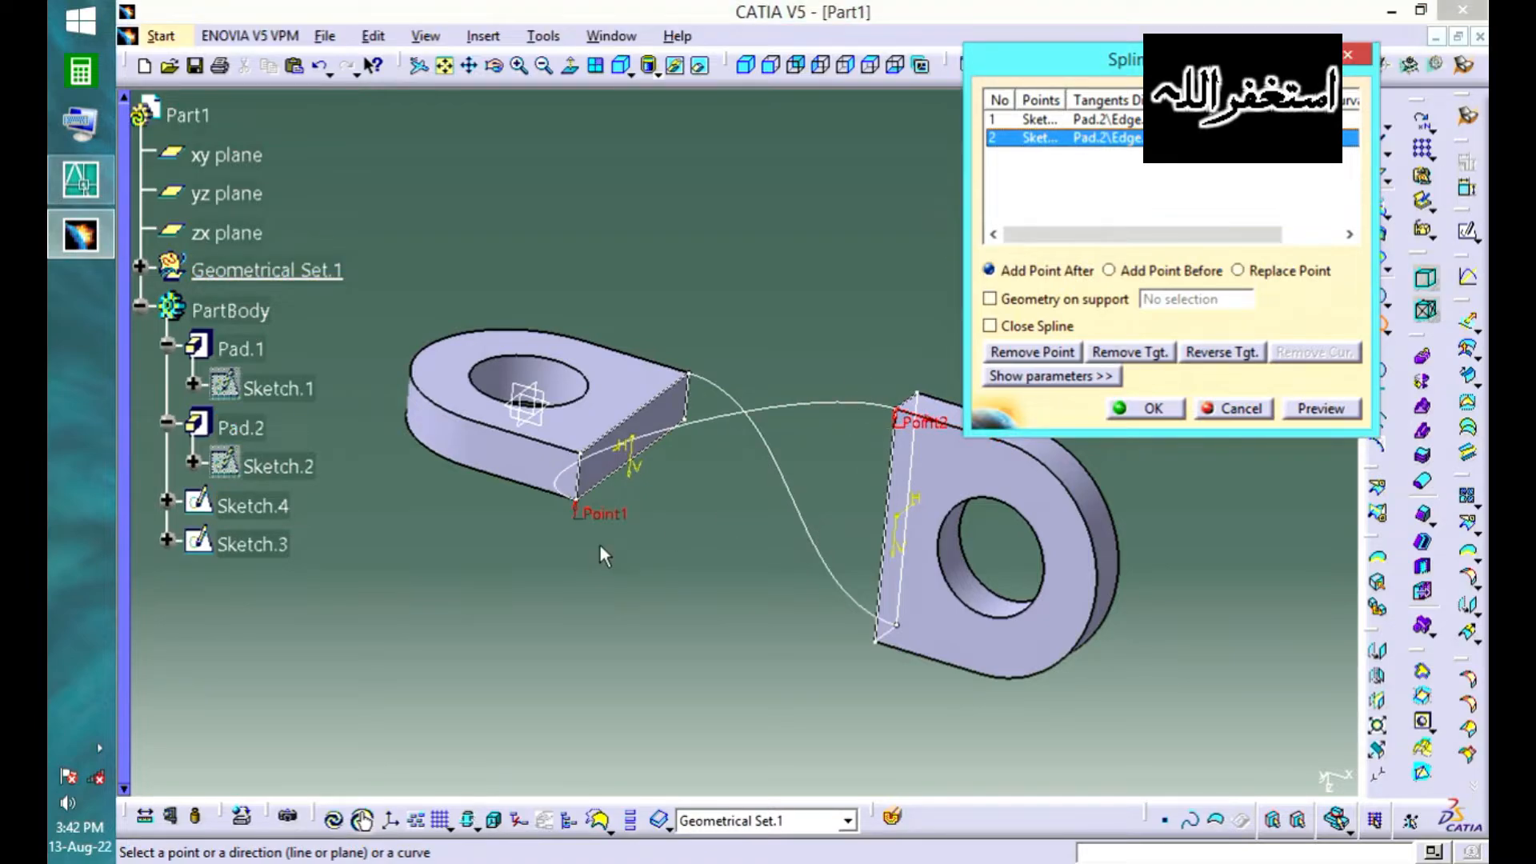
pyautogui.click(588, 514)
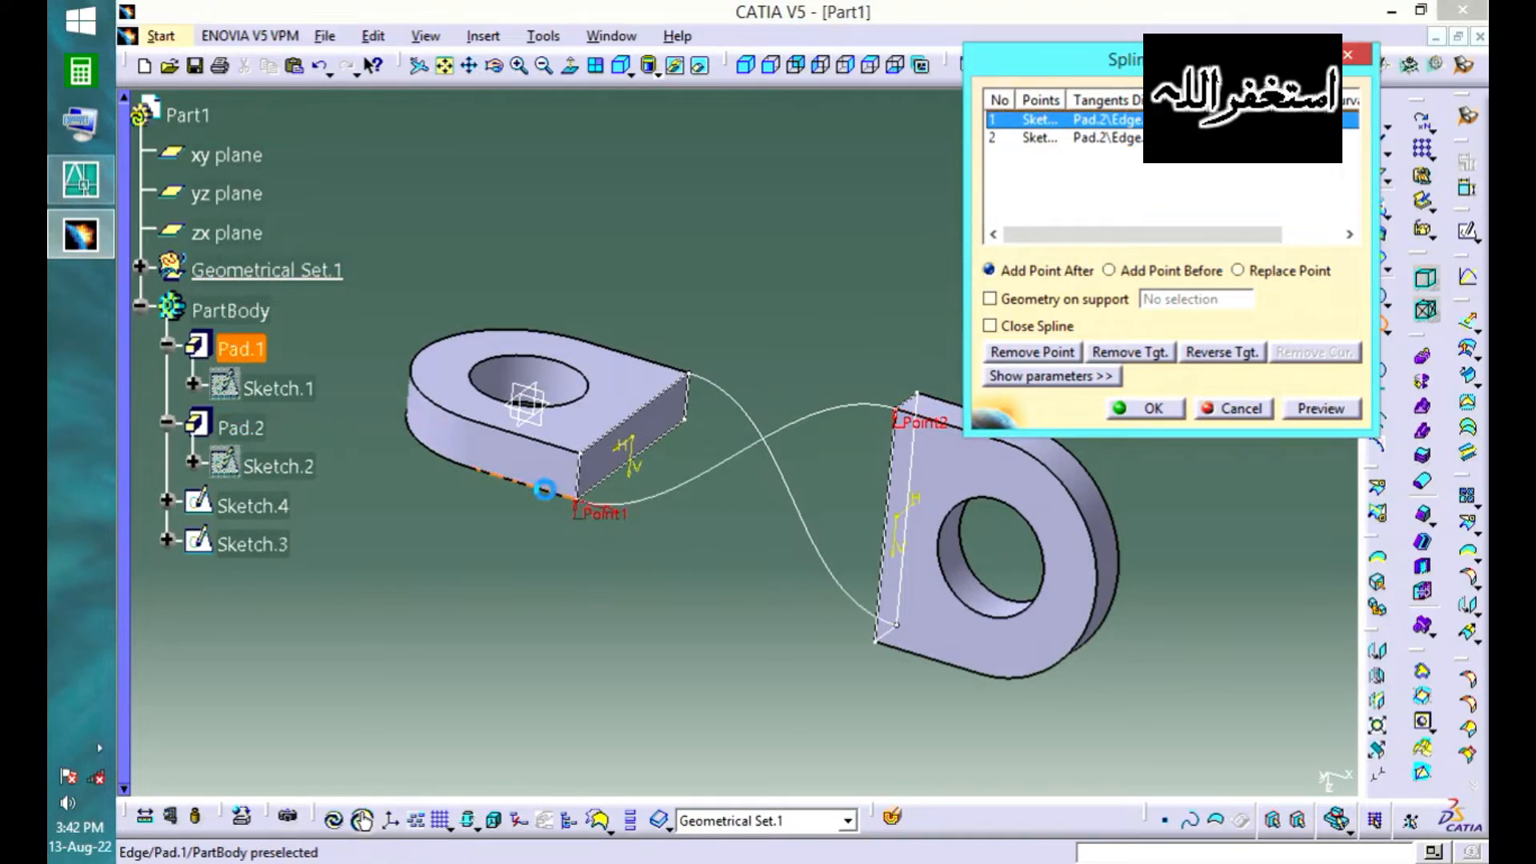
pyautogui.click(549, 504)
pyautogui.click(1320, 409)
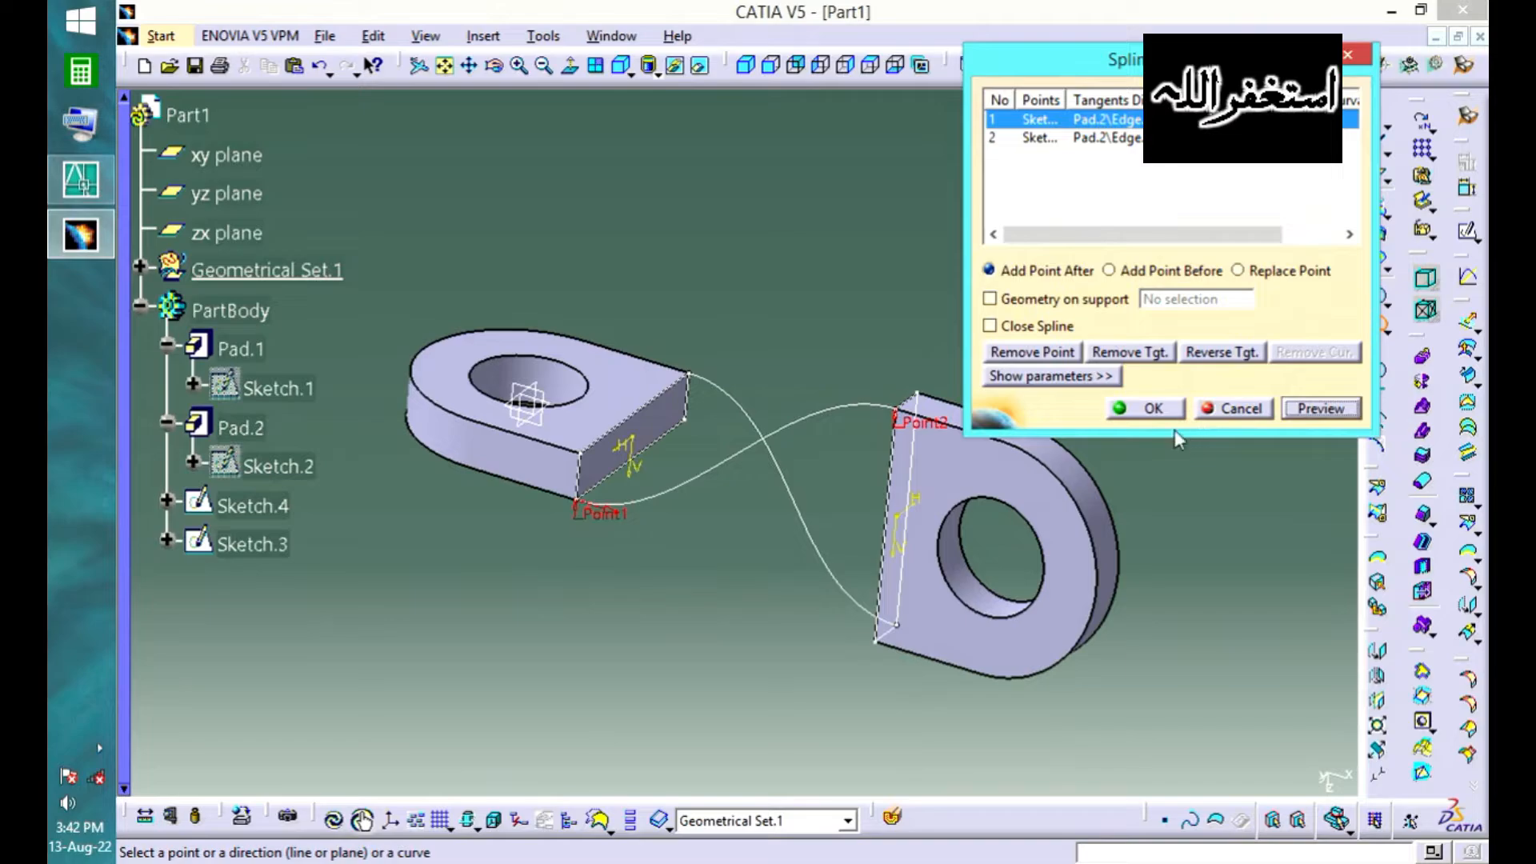
pyautogui.click(1152, 410)
# - Start a multi-sections surface with Sketch.3 and Sketch.4, the two end-face outlines, as its sections
pyautogui.moveTo(870, 243); pyautogui.dragTo(924, 319, button='middle')
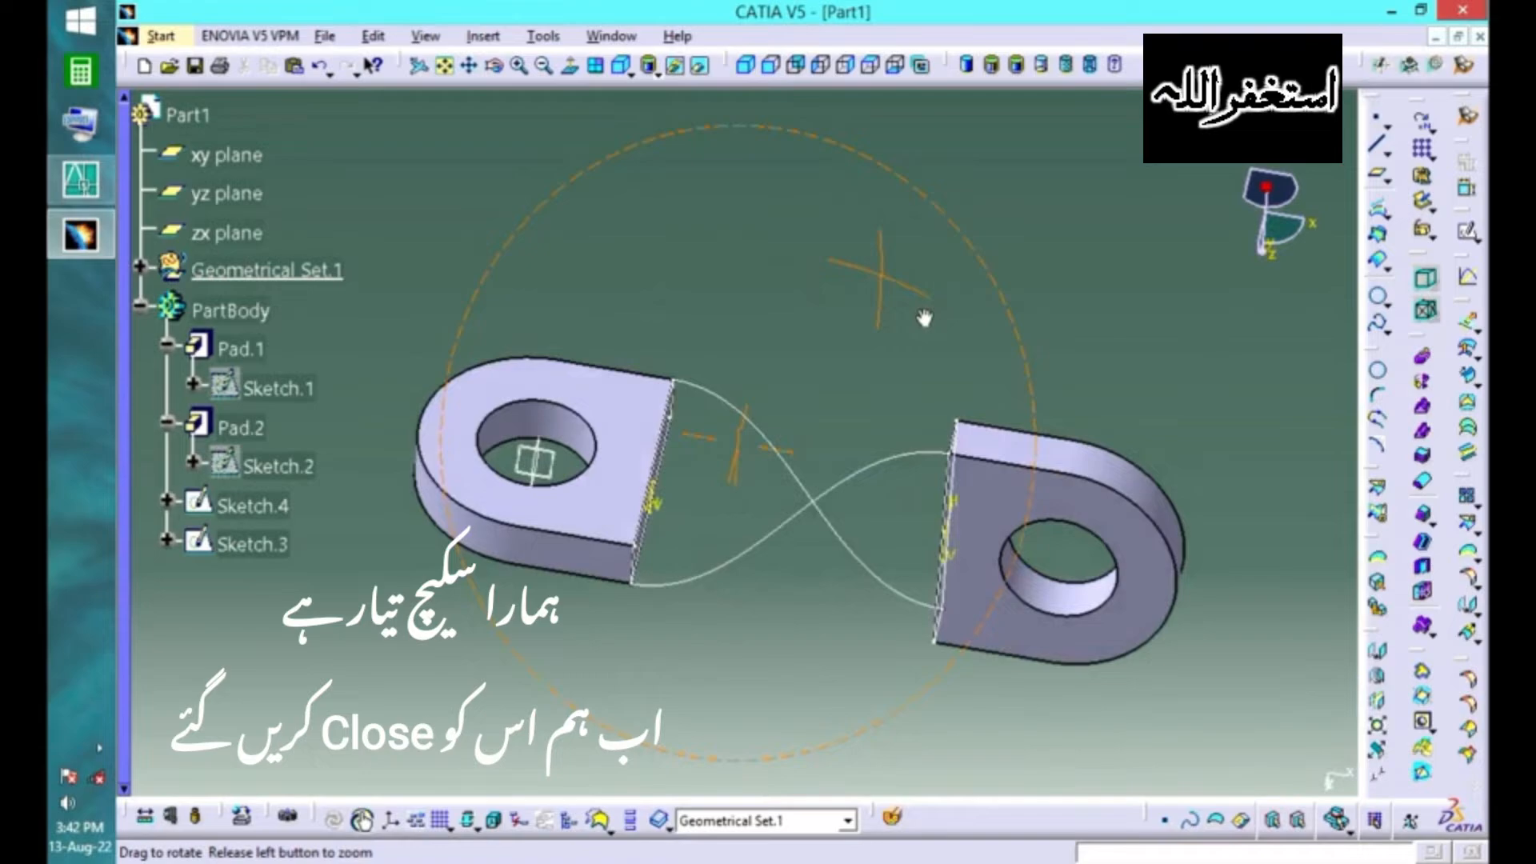
pyautogui.moveTo(924, 319); pyautogui.dragTo(815, 259, button='middle')
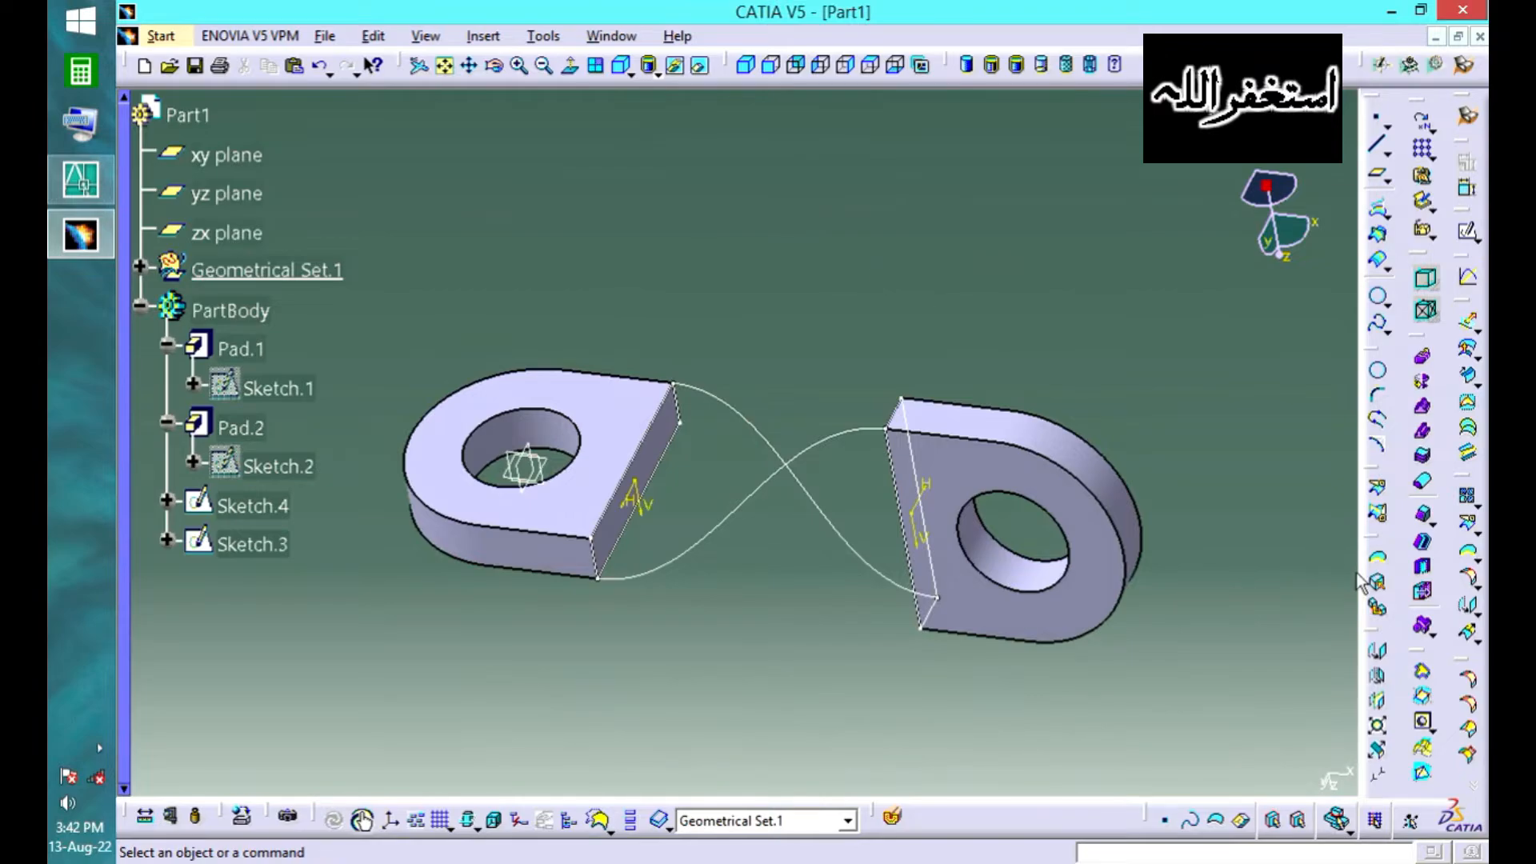
pyautogui.click(1468, 436)
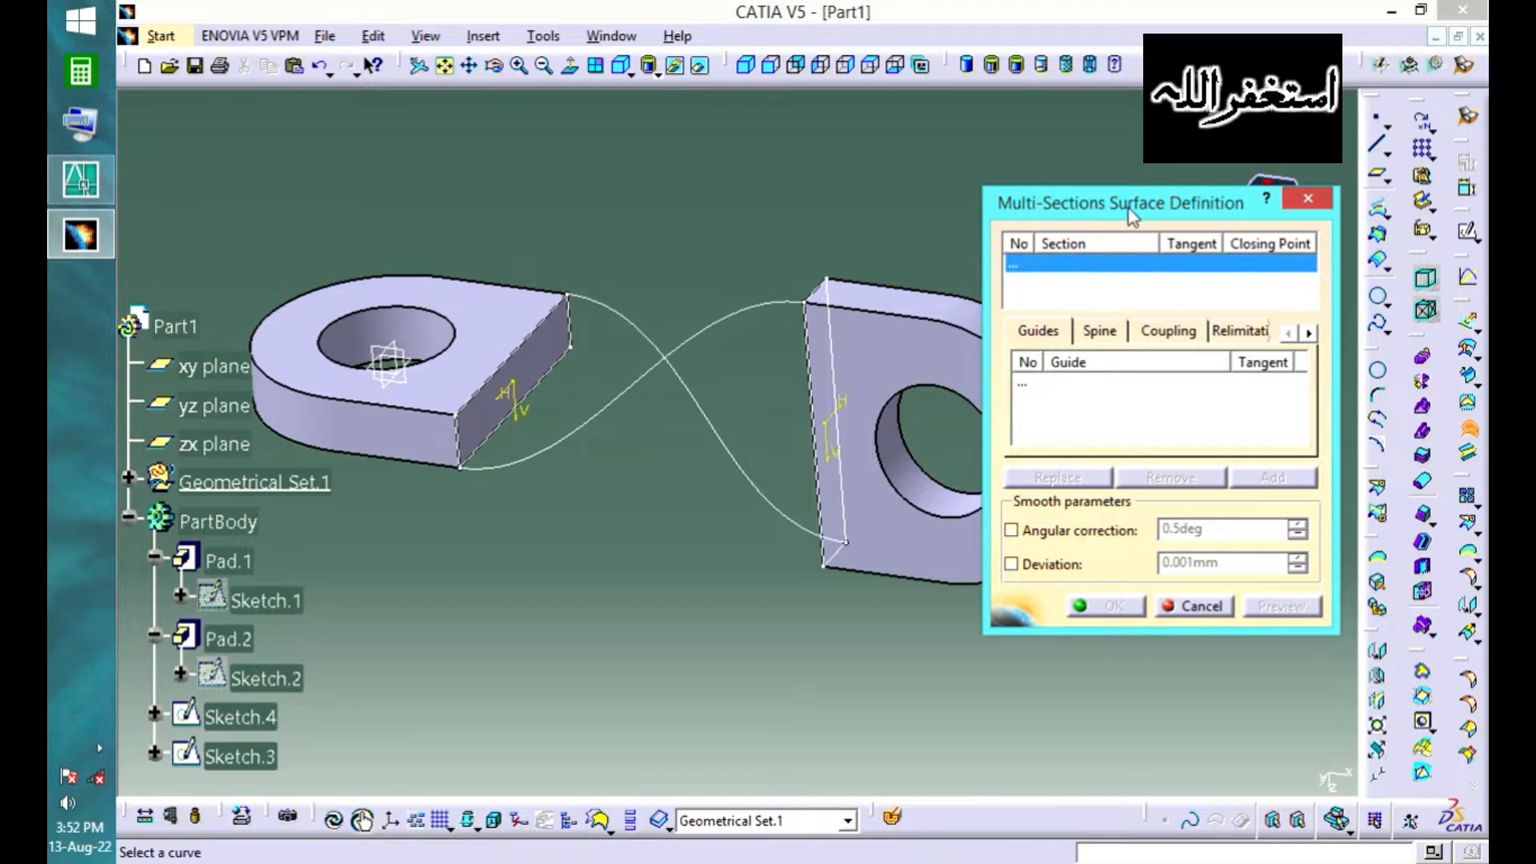
pyautogui.moveTo(1132, 214); pyautogui.dragTo(1156, 189)
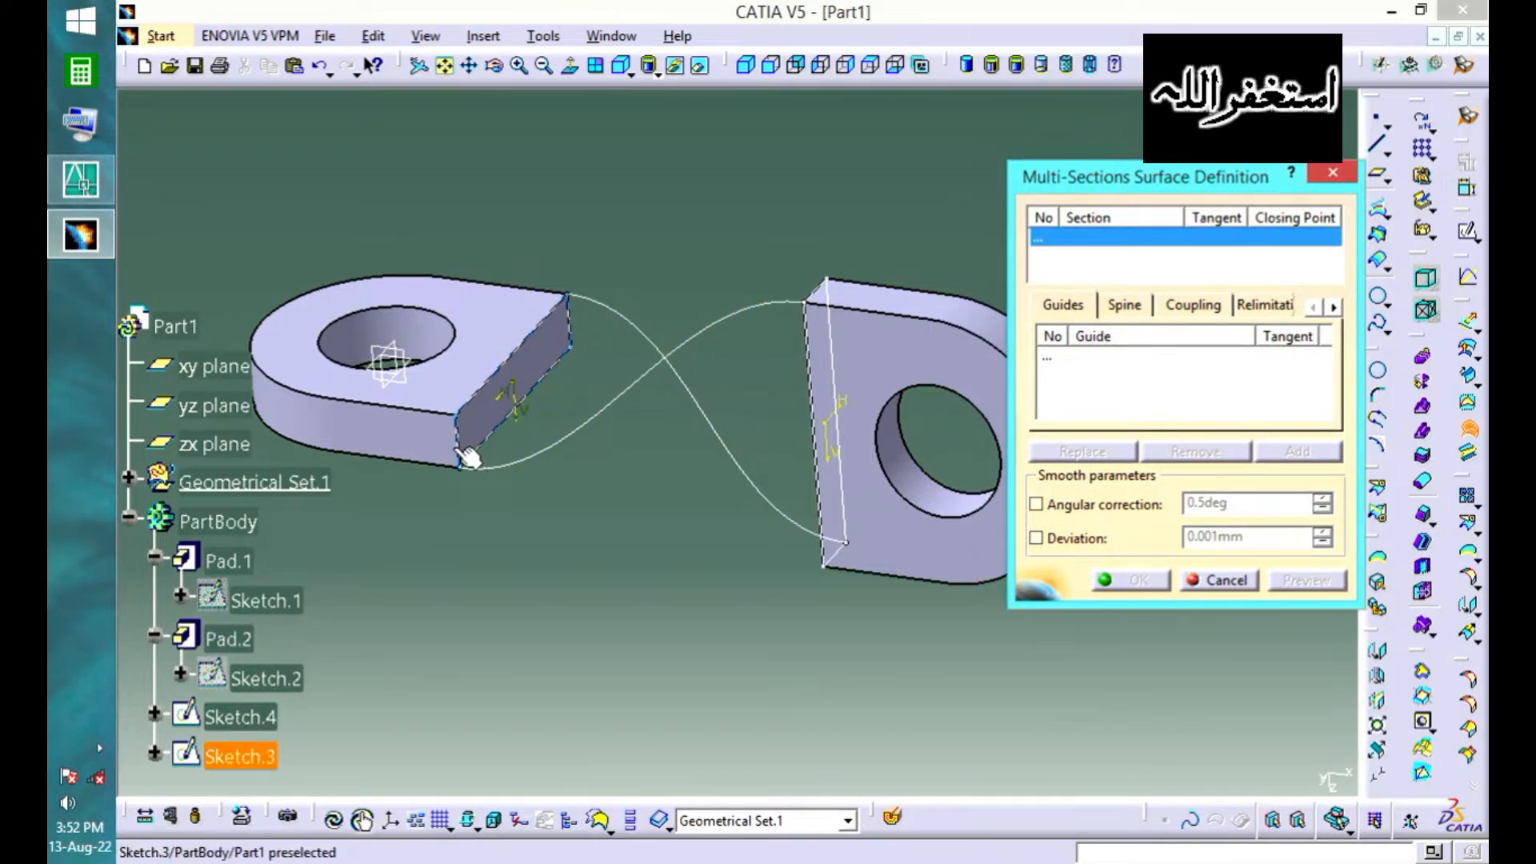
pyautogui.click(250, 754)
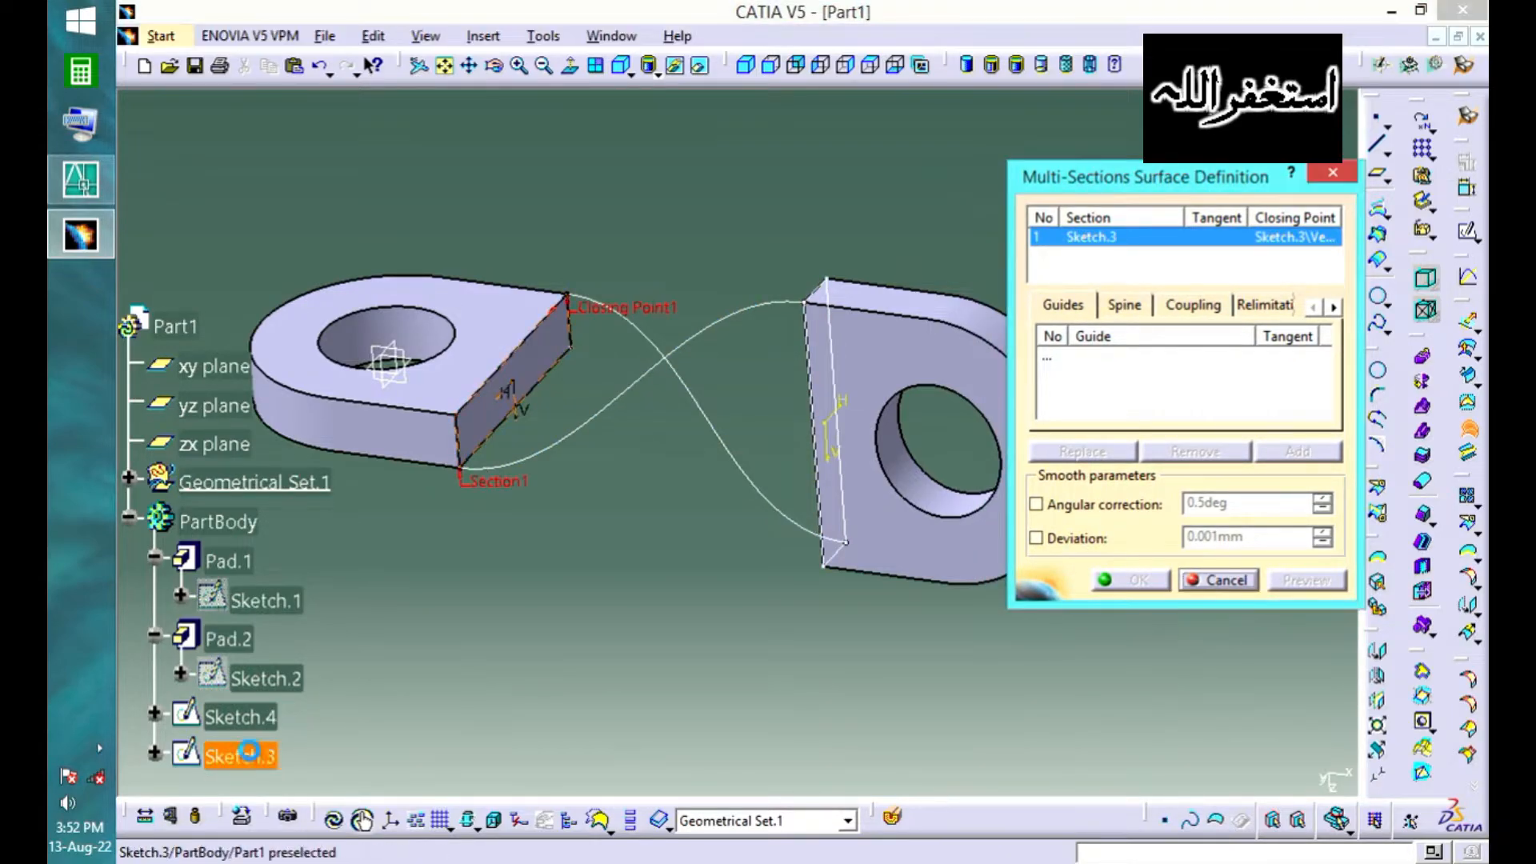
pyautogui.click(244, 718)
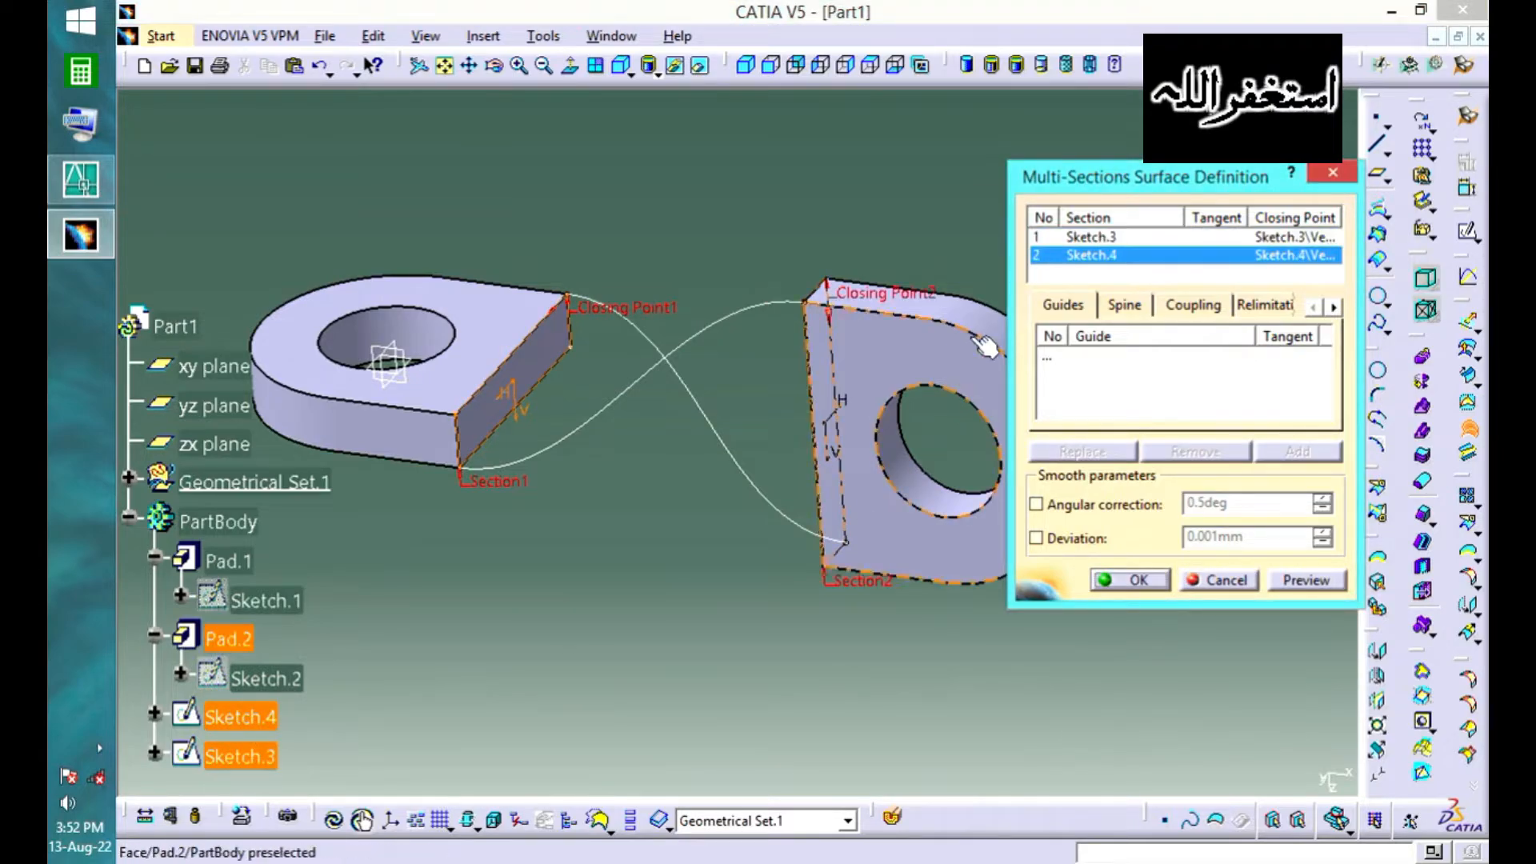
# - Add Spline.2 and Spline.1 as the guides of the multi-sections surface
pyautogui.click(1051, 367)
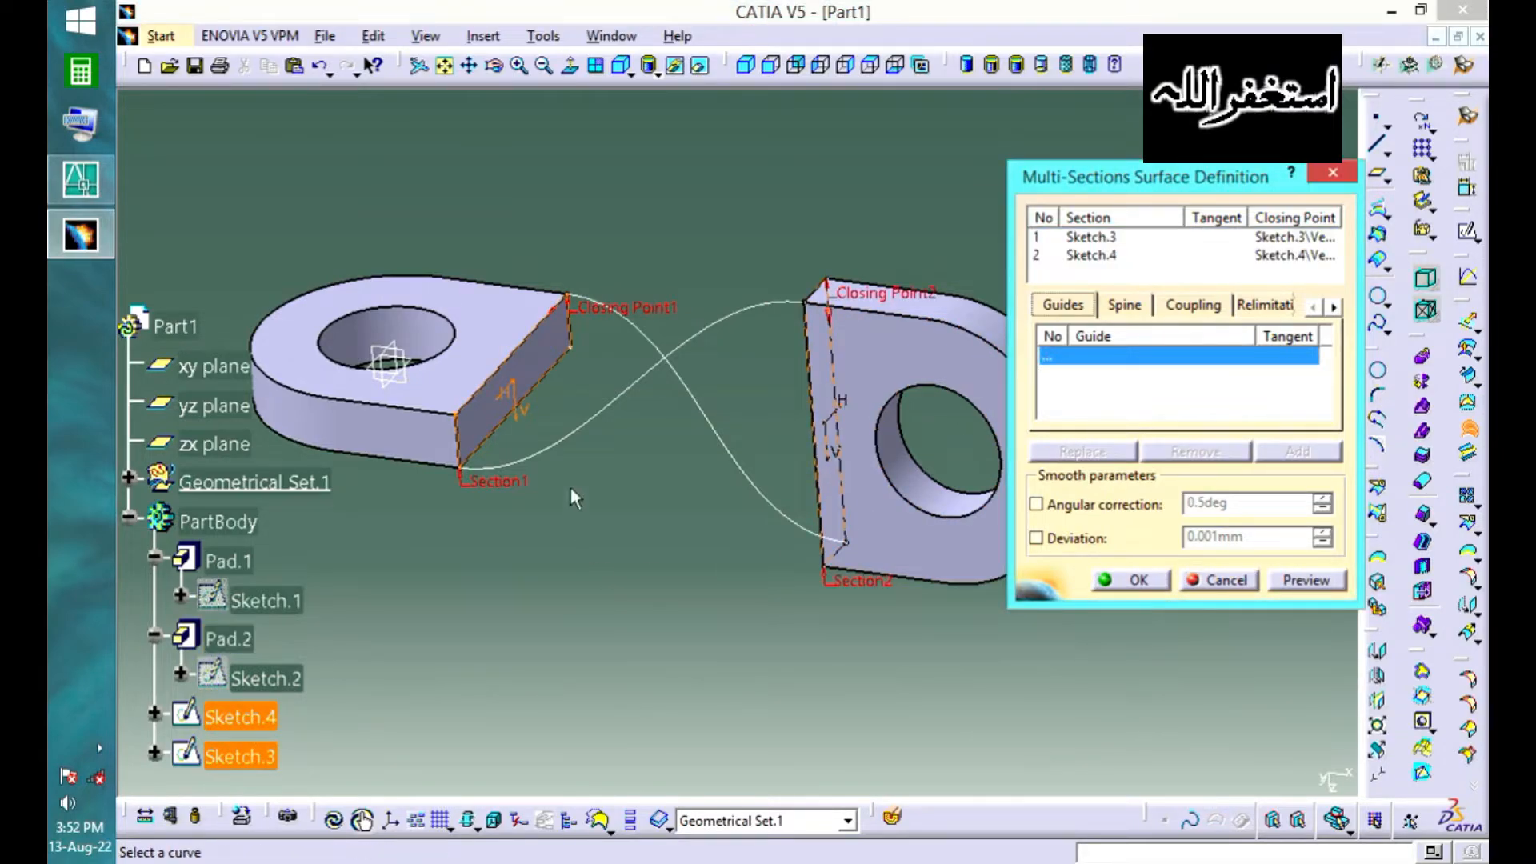
pyautogui.click(590, 438)
pyautogui.click(725, 437)
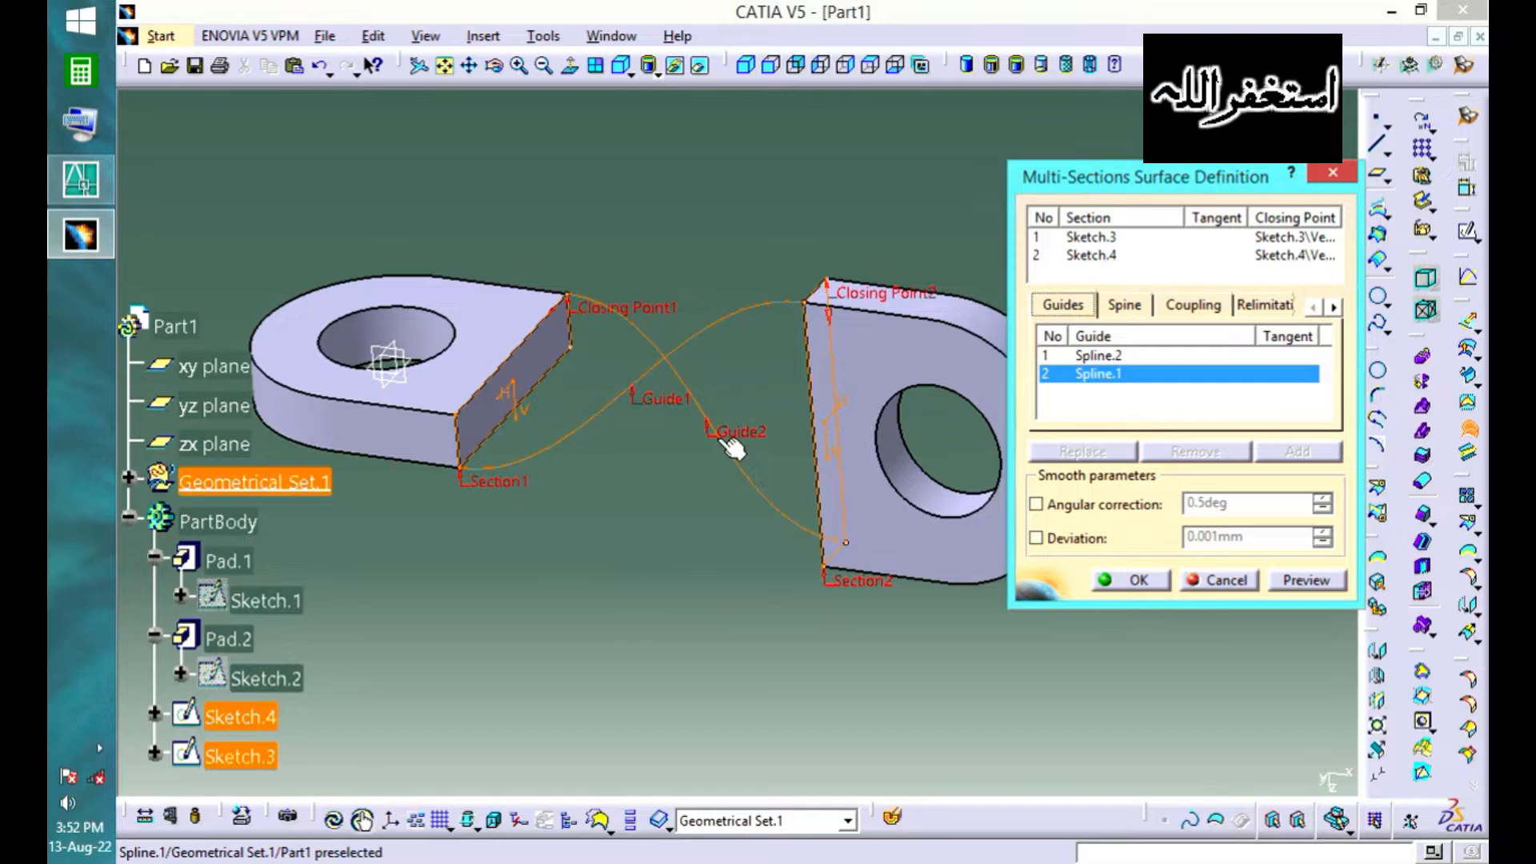
# - Try the lower far corner of the horizontal lug's end face as Sketch.3's closing point and preview the surface
pyautogui.rightClick(1094, 246)
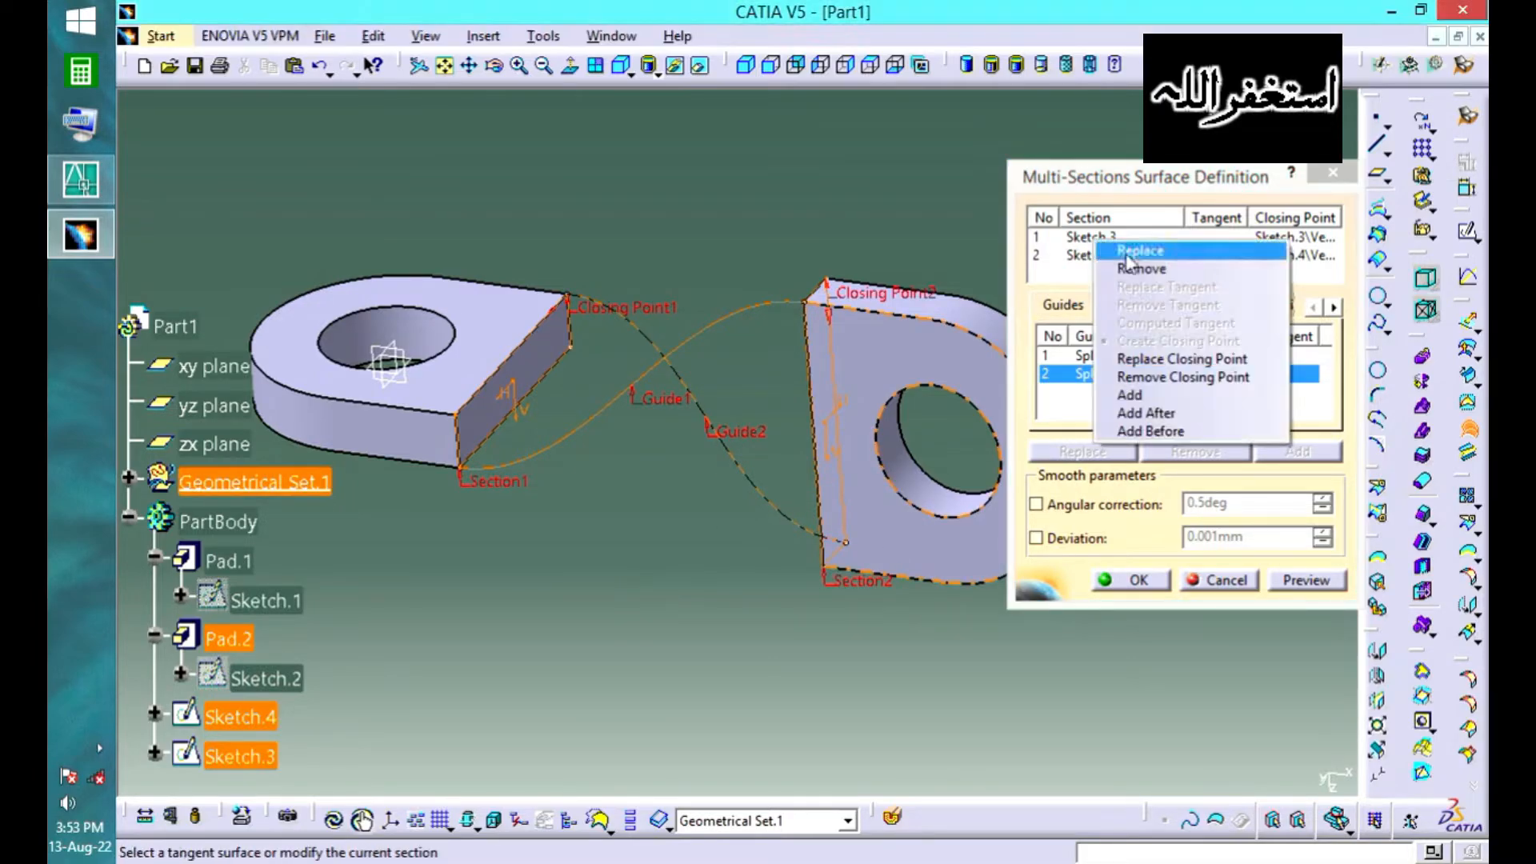
pyautogui.click(1148, 362)
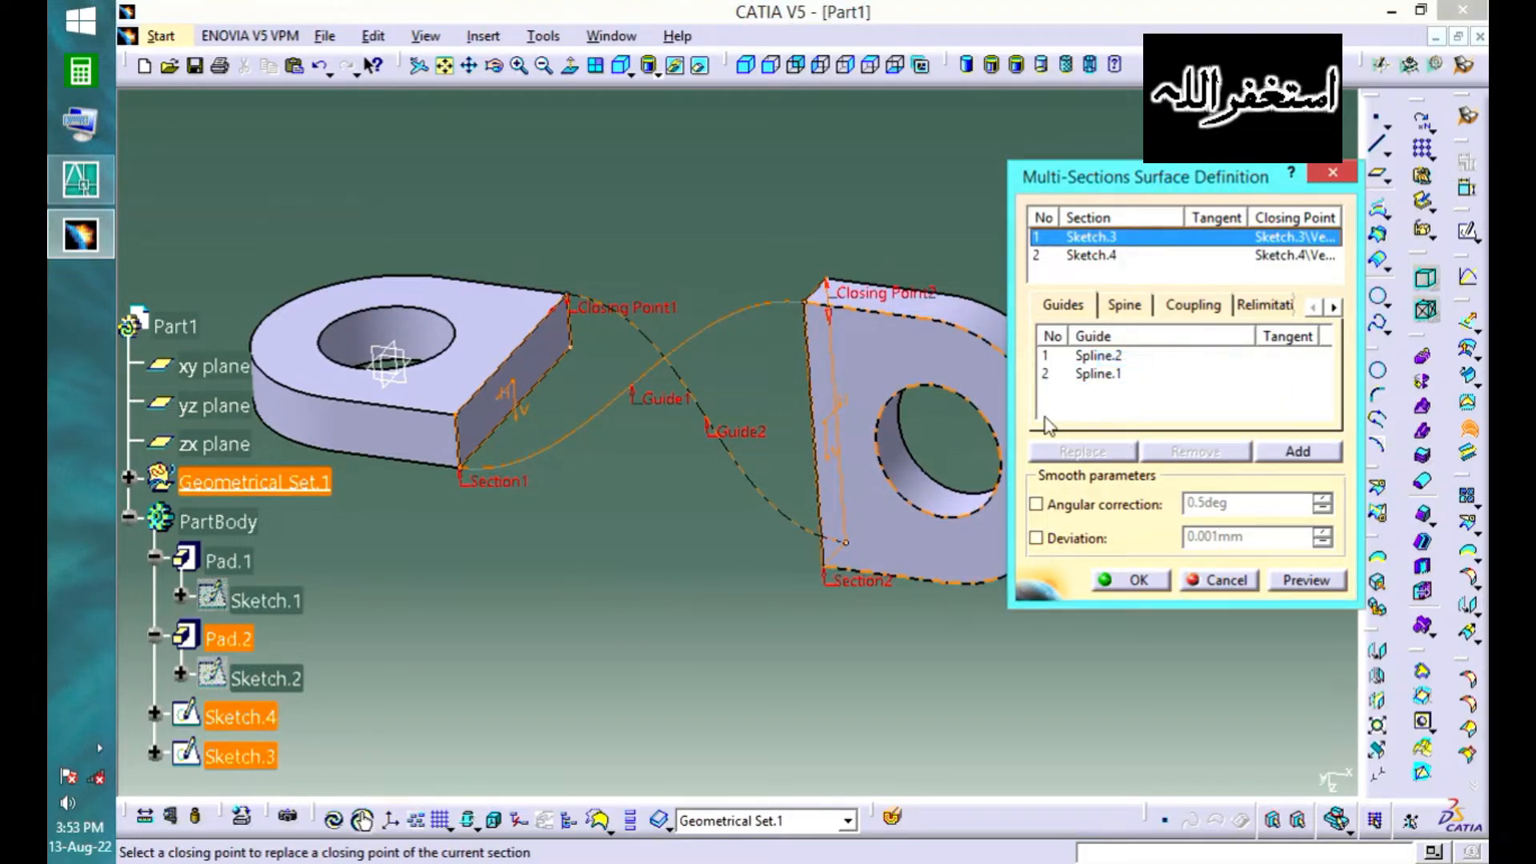
pyautogui.click(576, 350)
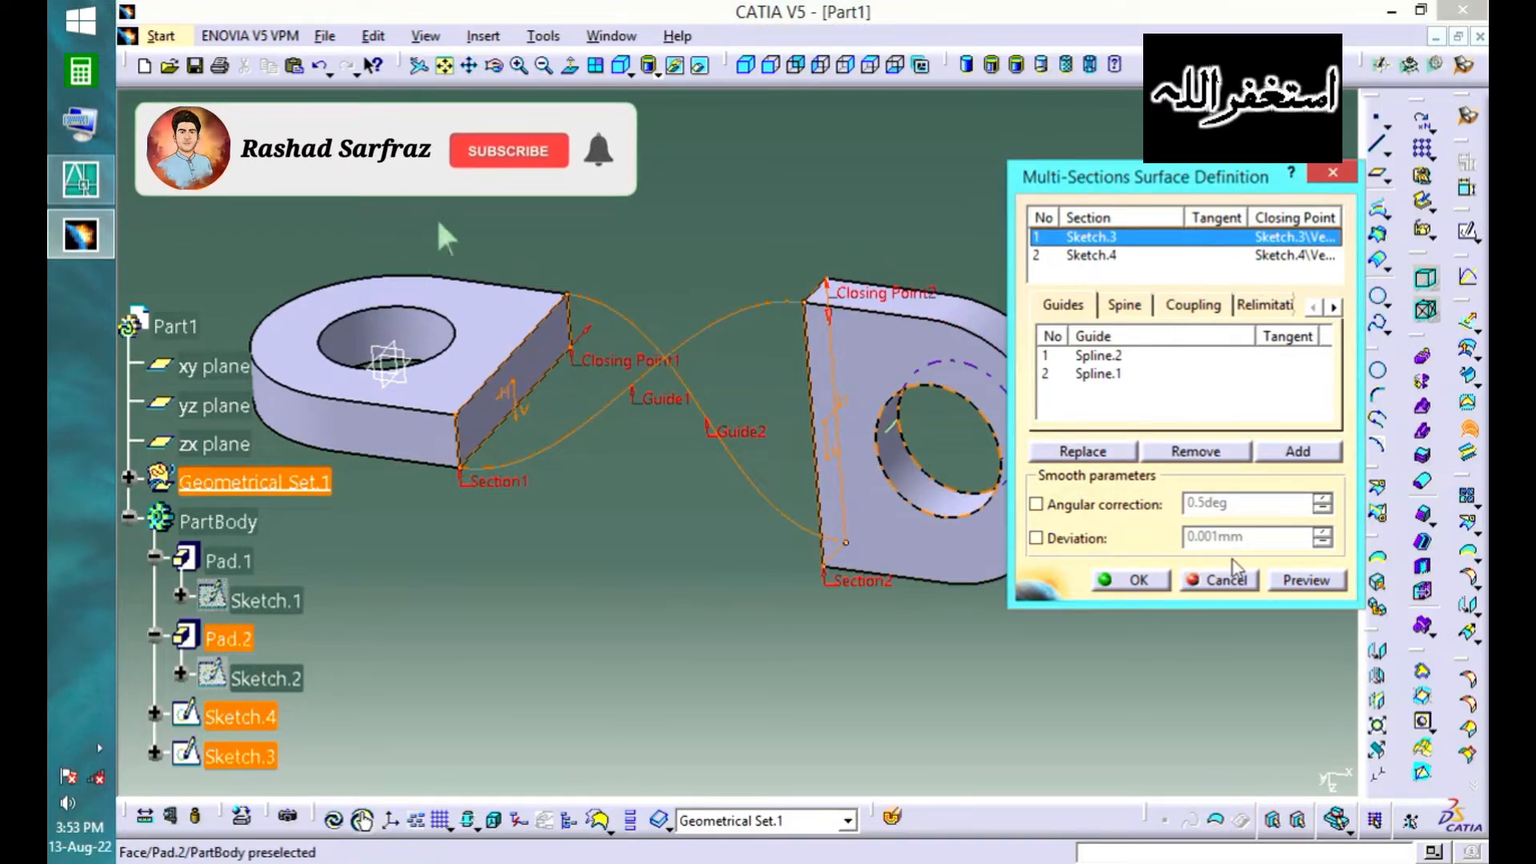
pyautogui.click(1300, 584)
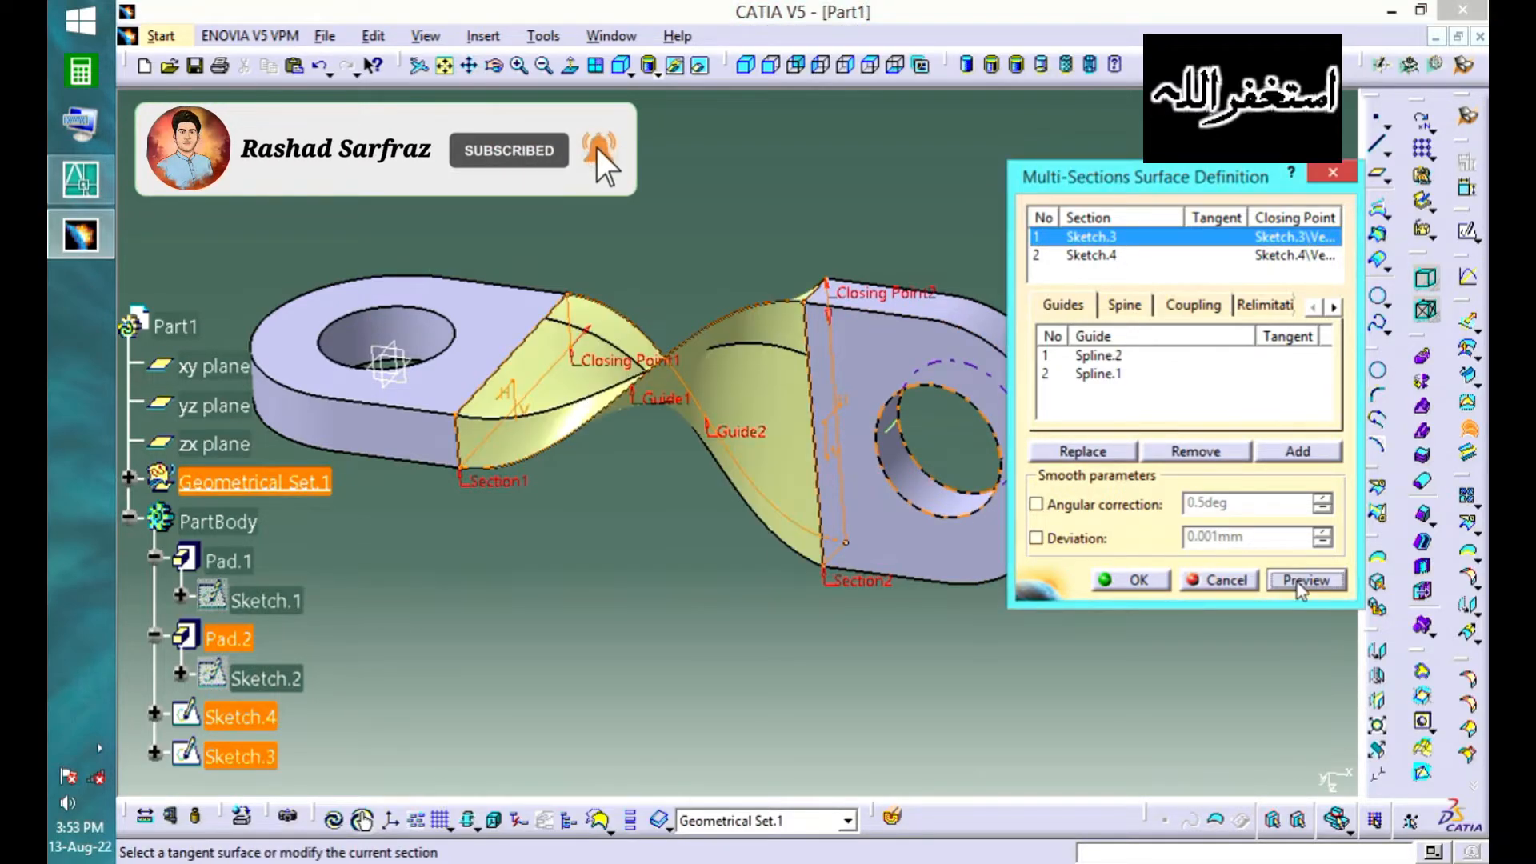
pyautogui.moveTo(808, 512); pyautogui.dragTo(802, 399, button='middle')
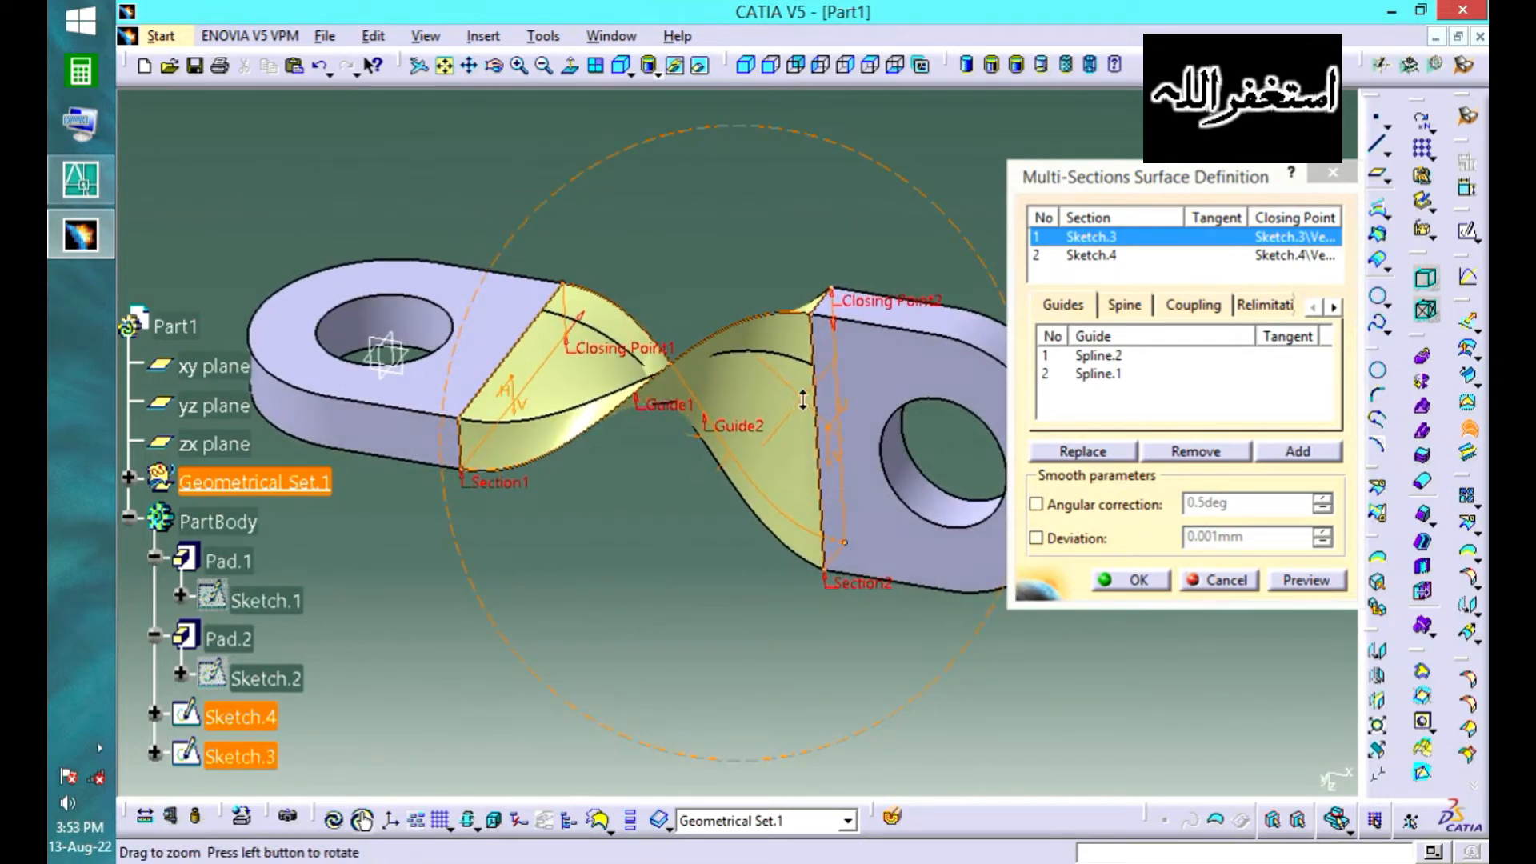
# - Replace Sketch.3's closing point with the upper near corner of the horizontal lug's end face, preview the surface and accept it
pyautogui.rightClick(1175, 246)
pyautogui.click(1197, 355)
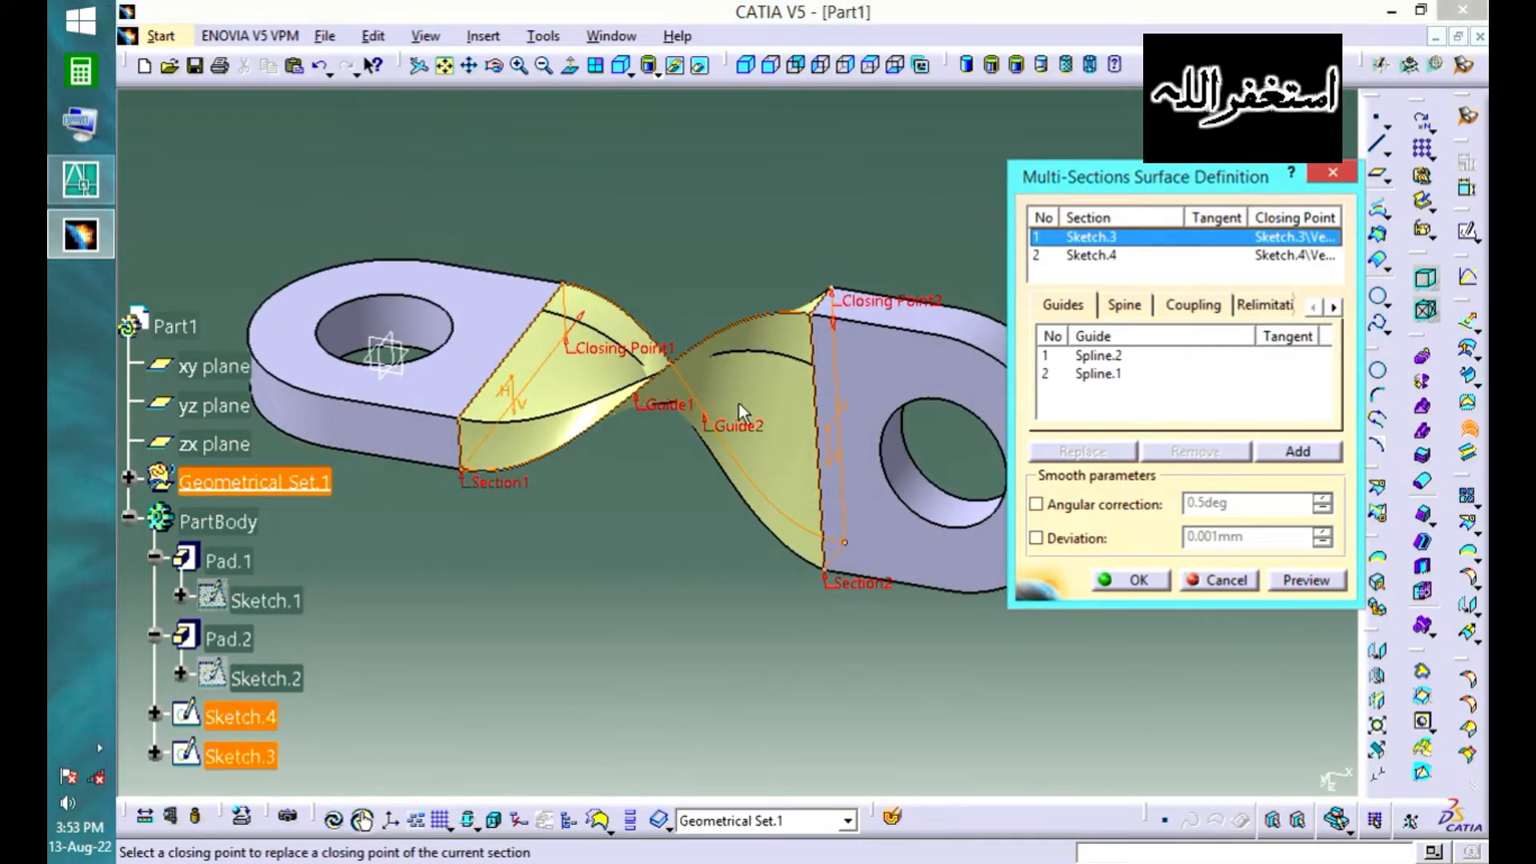
pyautogui.click(462, 421)
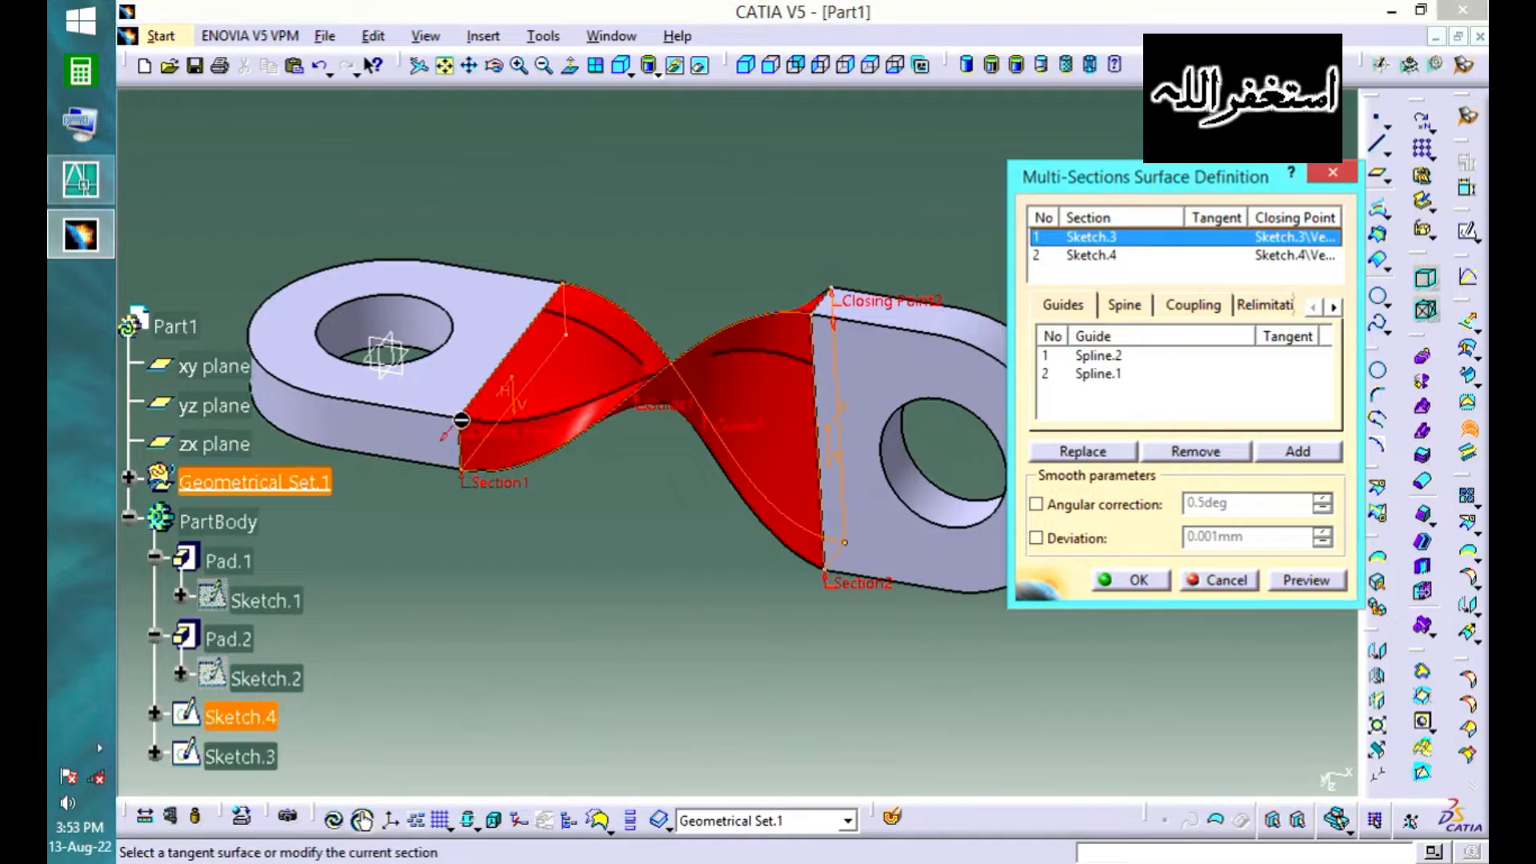
pyautogui.click(1307, 580)
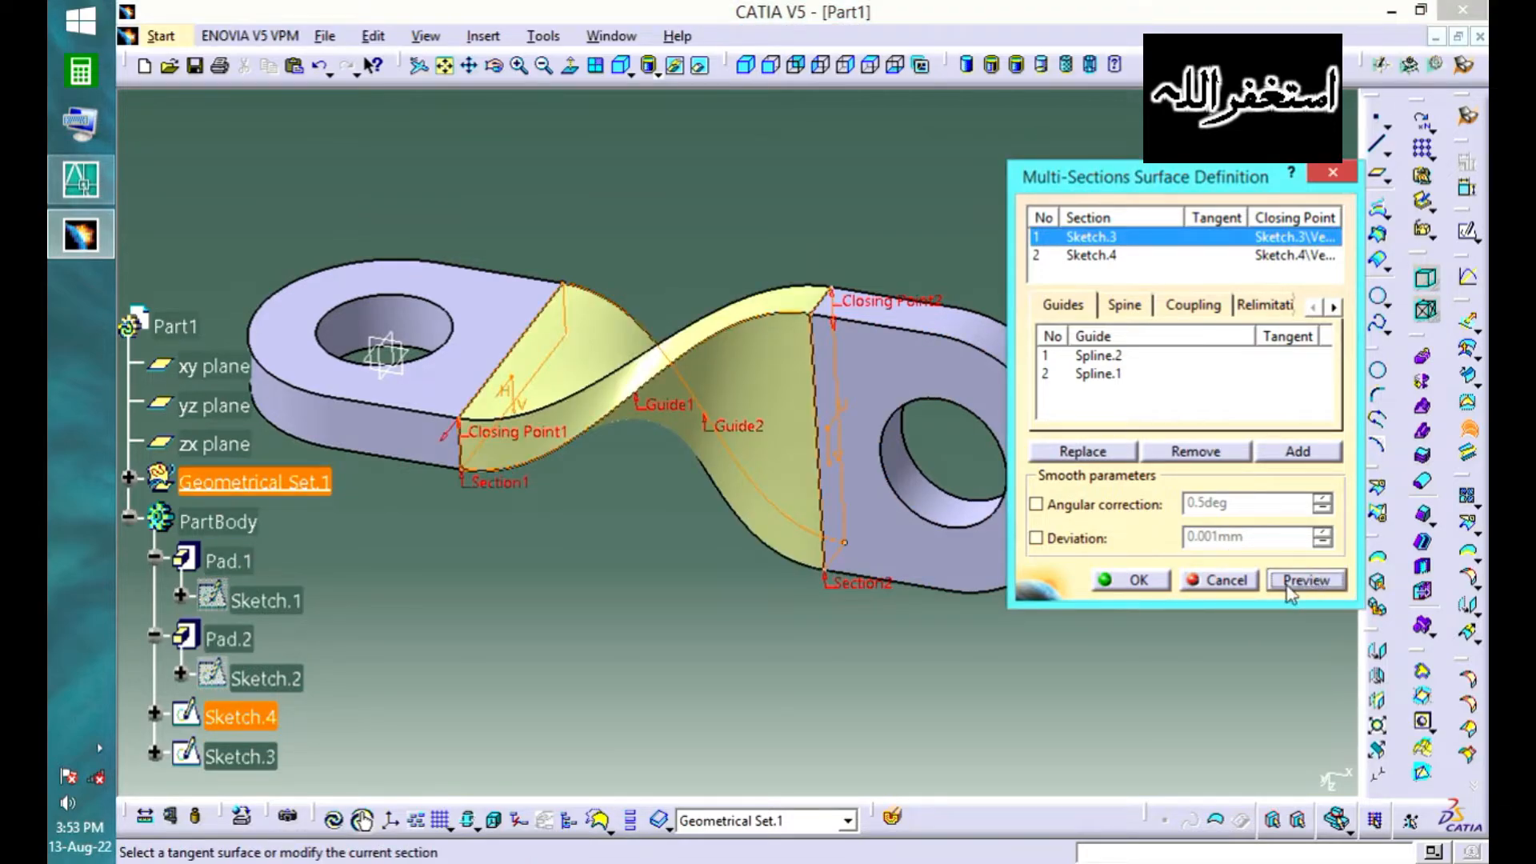
pyautogui.moveTo(720, 608); pyautogui.dragTo(686, 386, button='middle')
pyautogui.click(1110, 581)
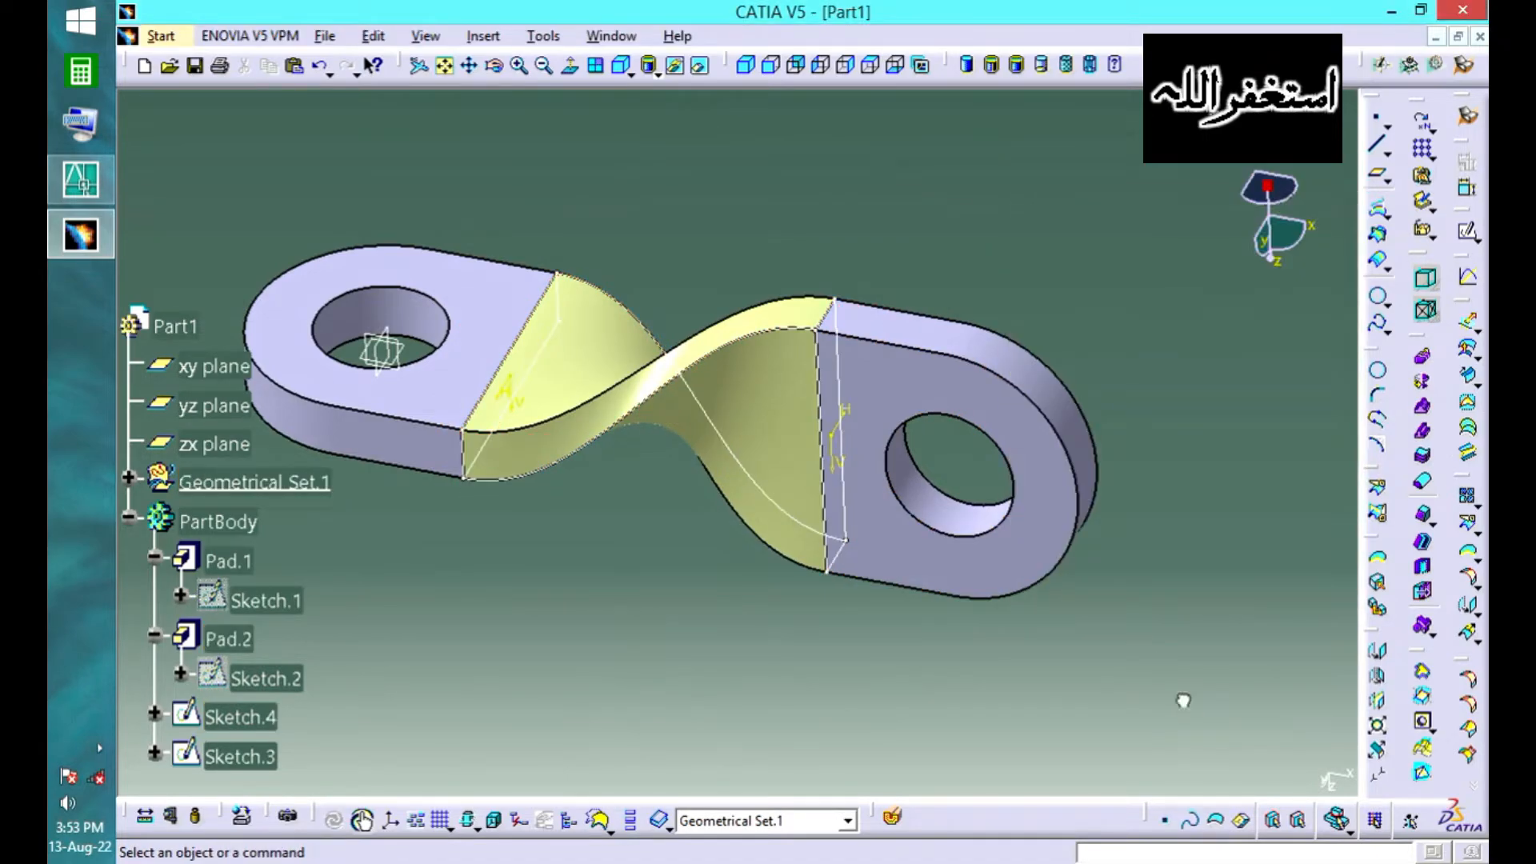
# - Hide the two end-face outline sketches, Sketch.3 and Sketch.4
pyautogui.moveTo(737, 149); pyautogui.dragTo(836, 258, button='middle')
pyautogui.moveTo(651, 445); pyautogui.dragTo(624, 377, button='middle')
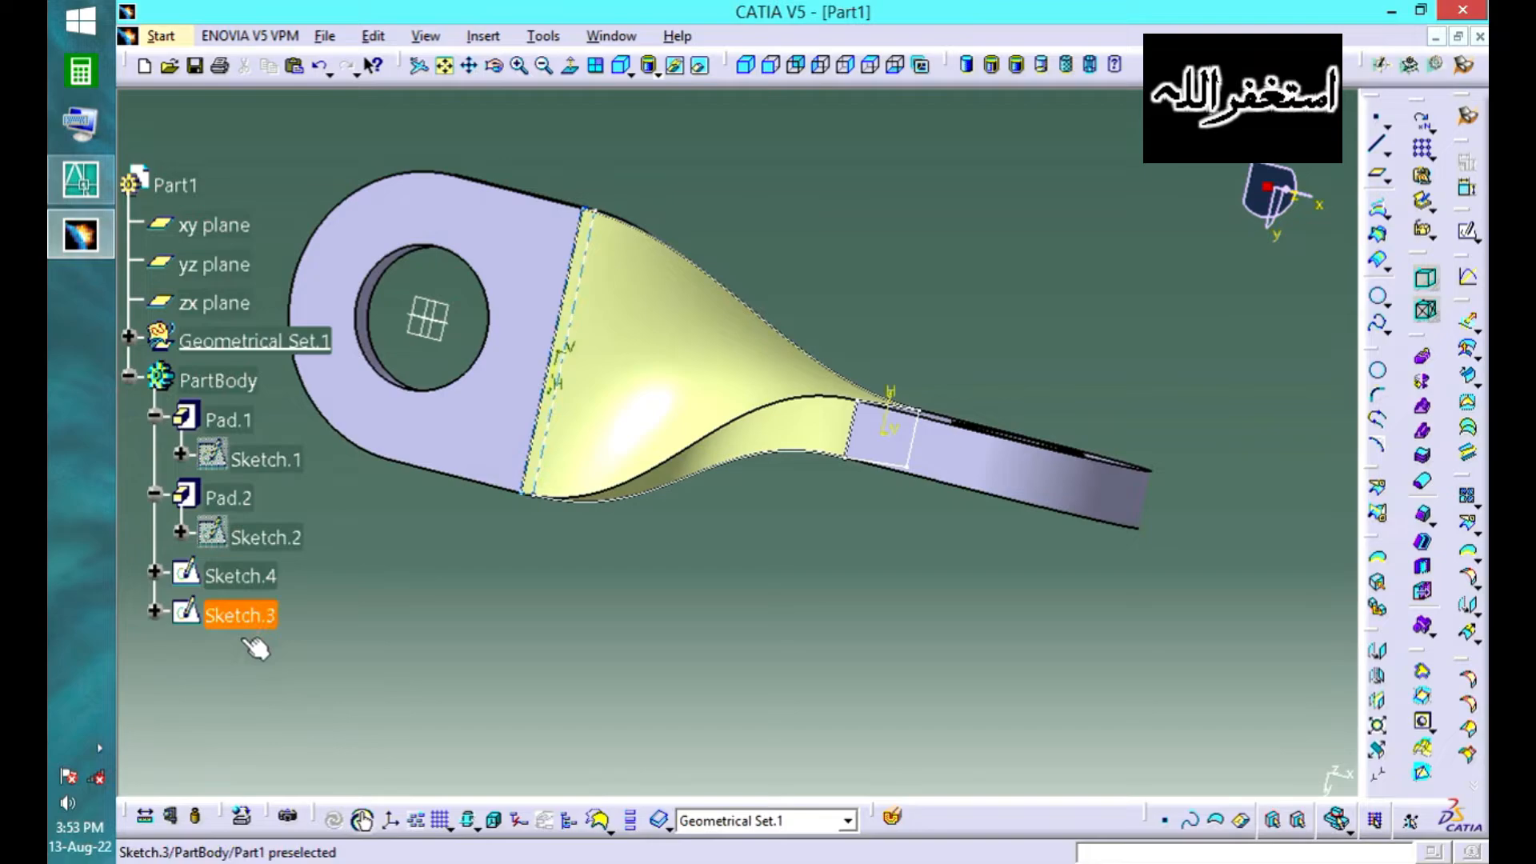
pyautogui.rightClick(234, 620)
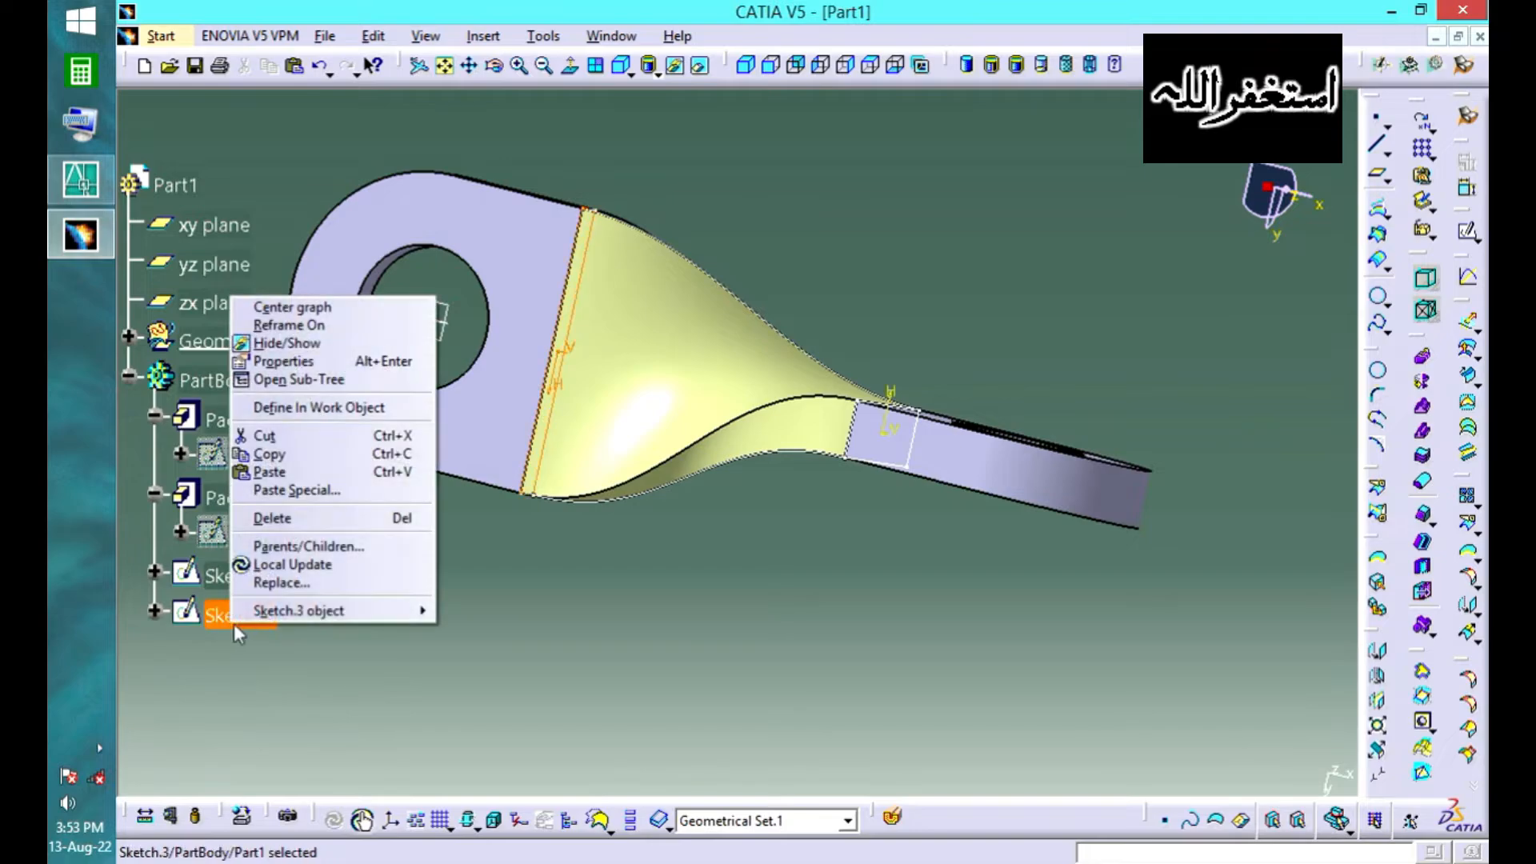
pyautogui.click(299, 346)
pyautogui.rightClick(232, 583)
pyautogui.click(292, 296)
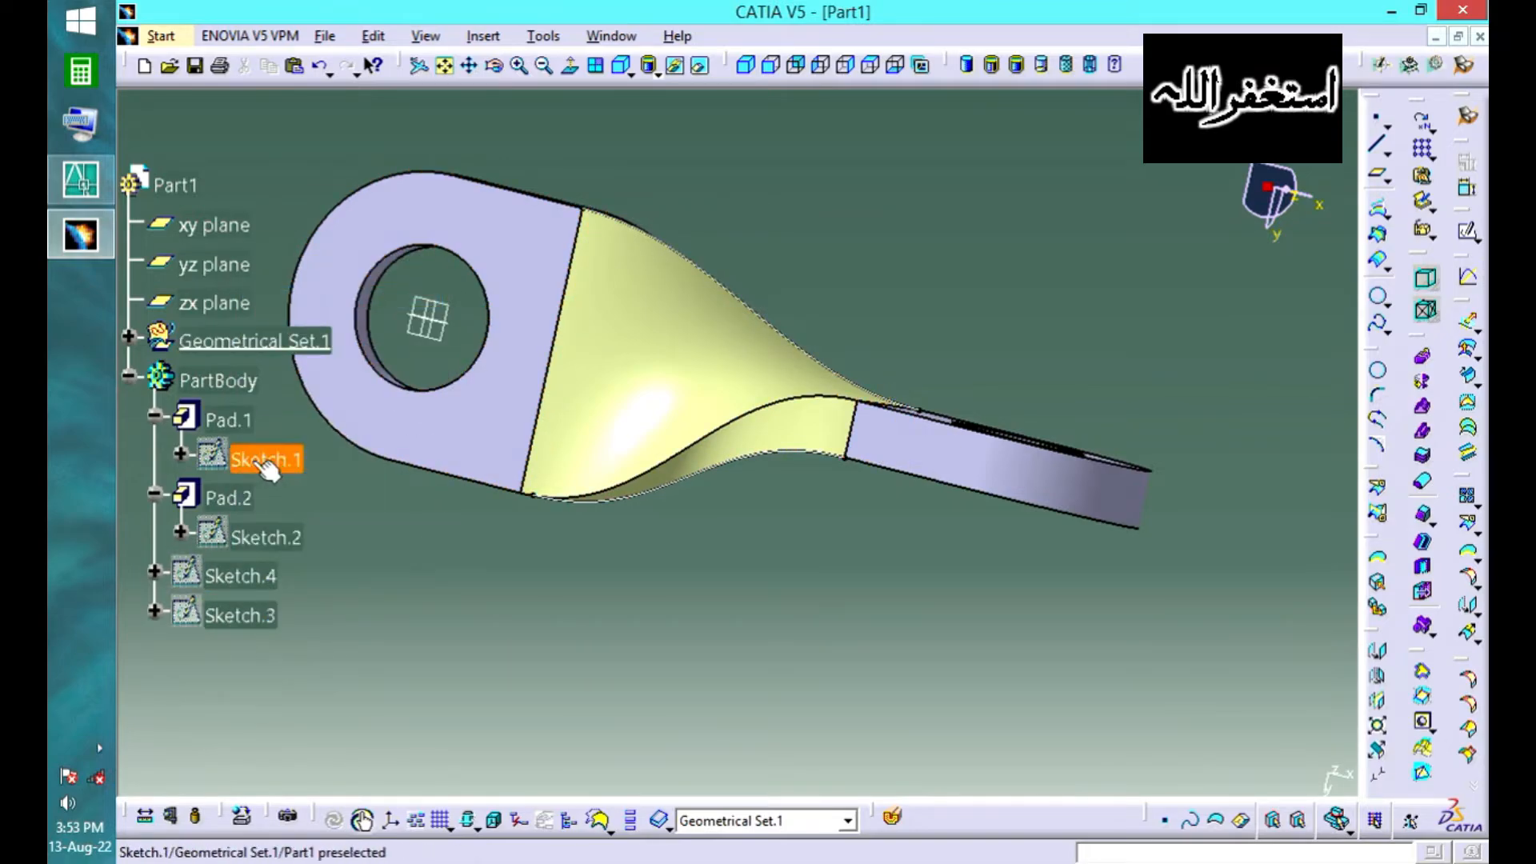
# - Hide Spline.1 and Spline.2 in Geometrical Set.1, and collapse the geometrical set and PartBody in the tree
pyautogui.click(128, 337)
pyautogui.rightClick(234, 458)
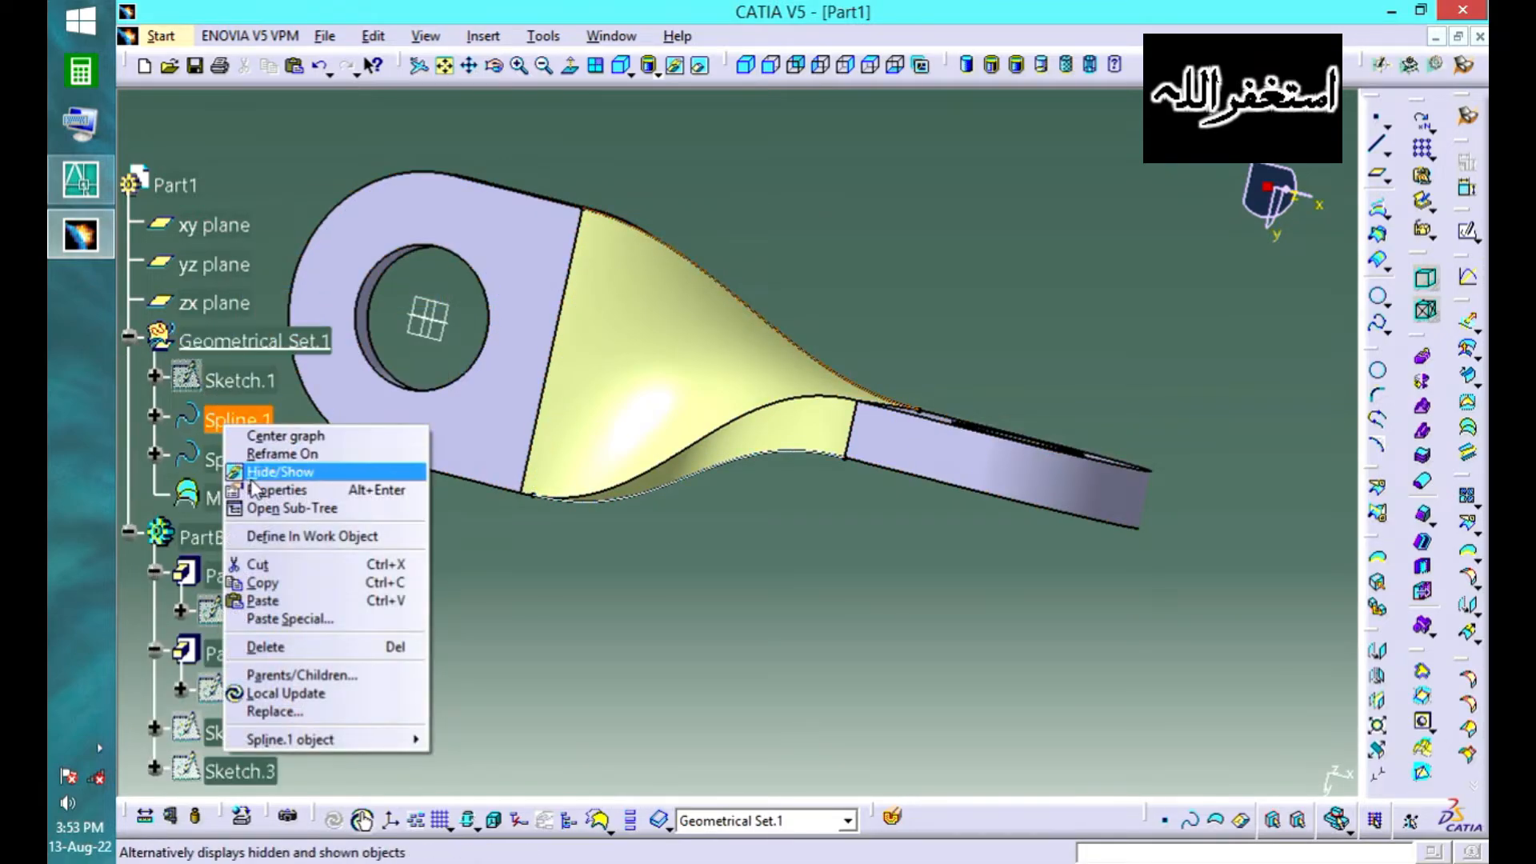
pyautogui.click(244, 469)
pyautogui.rightClick(240, 459)
pyautogui.click(248, 471)
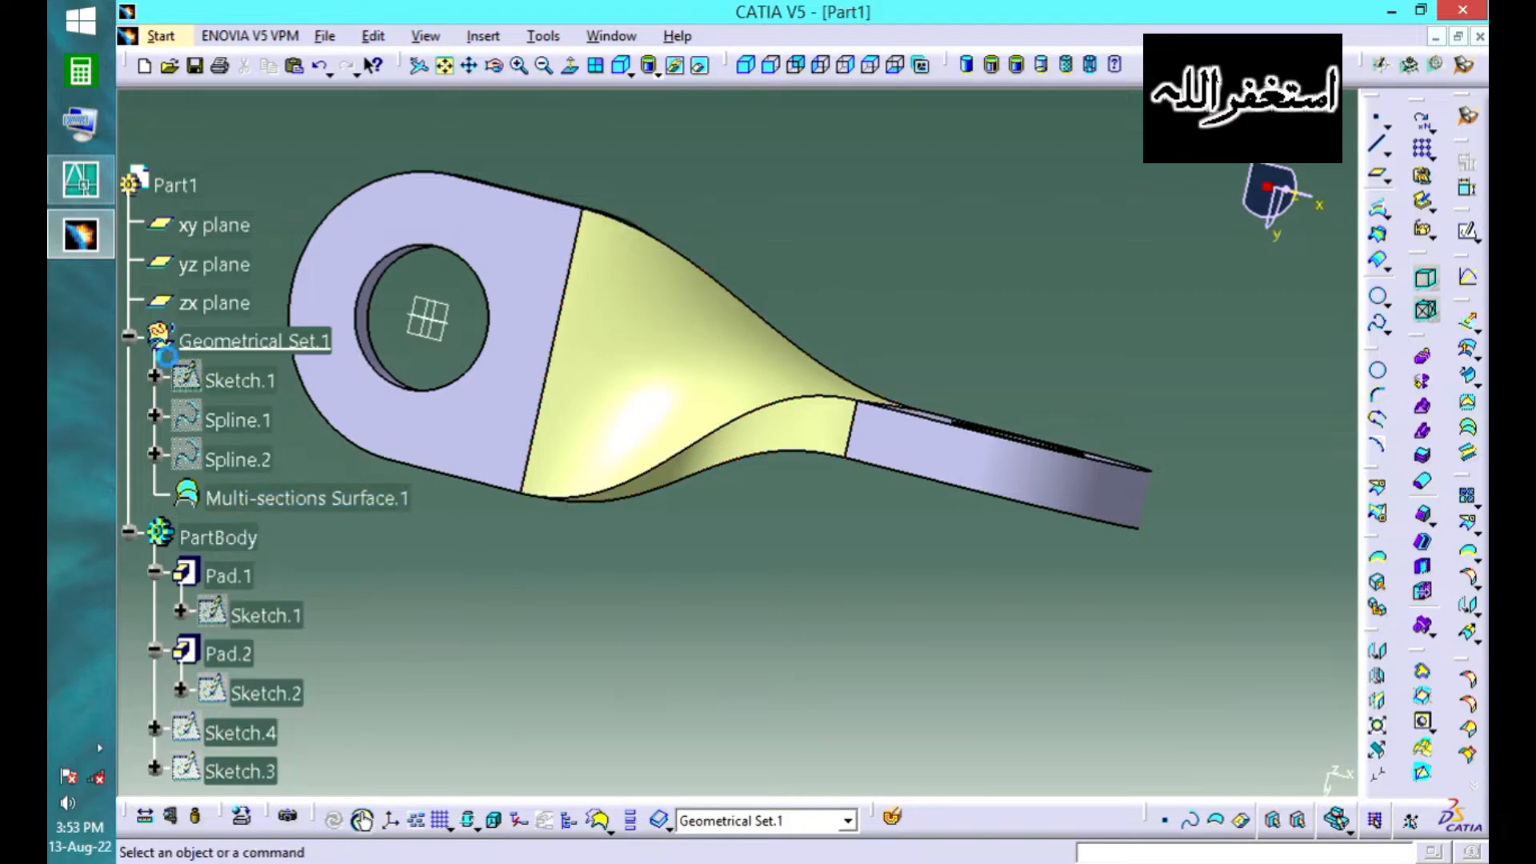
pyautogui.click(128, 336)
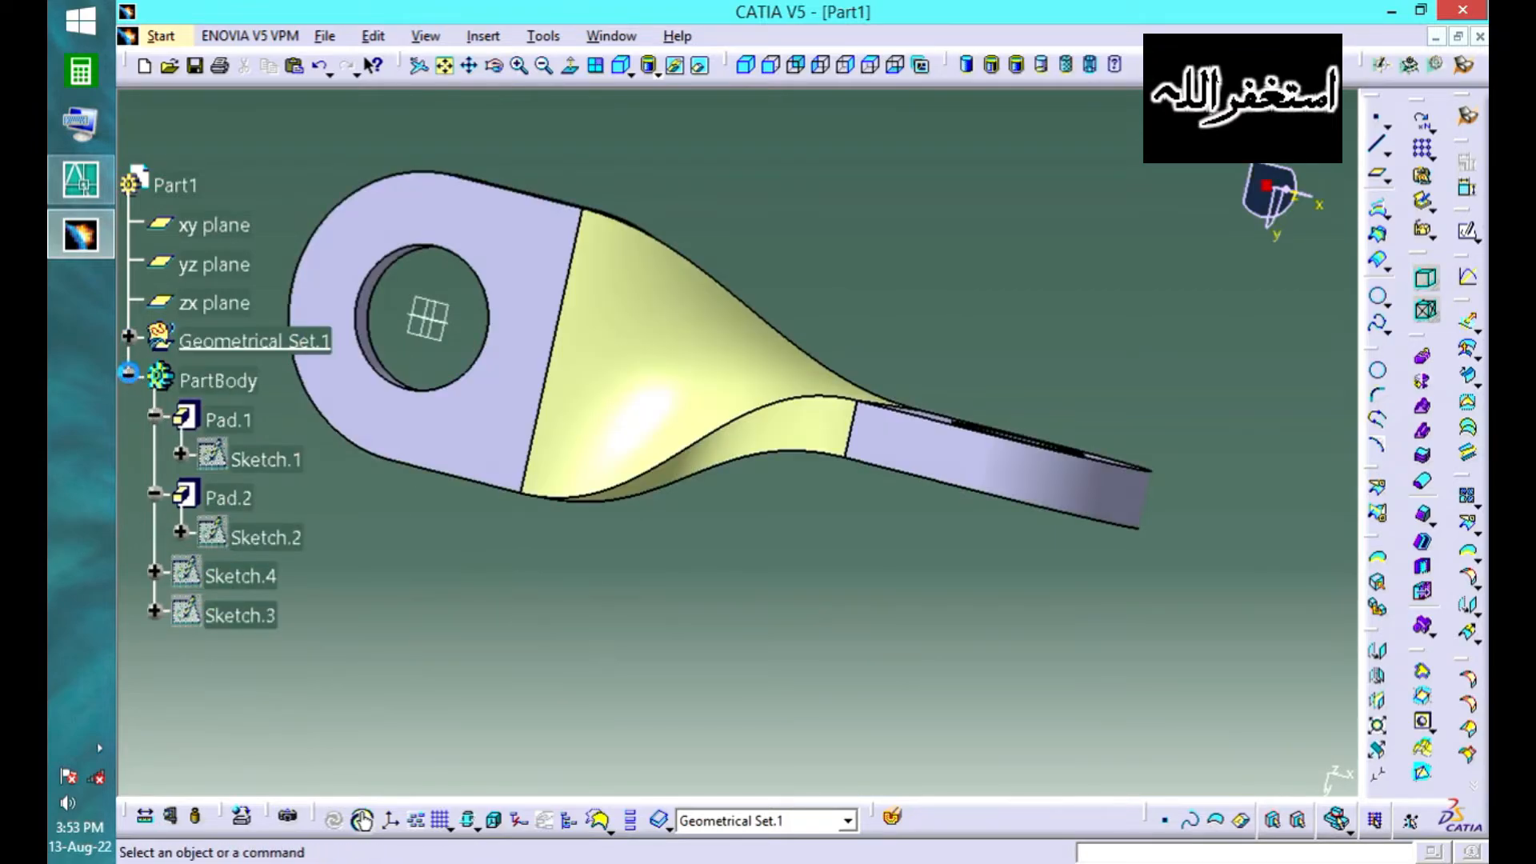
pyautogui.click(128, 375)
# - Inspect the twisted surface between the lugs and switch to the Part Design workbench
pyautogui.moveTo(723, 267); pyautogui.dragTo(686, 436, button='middle')
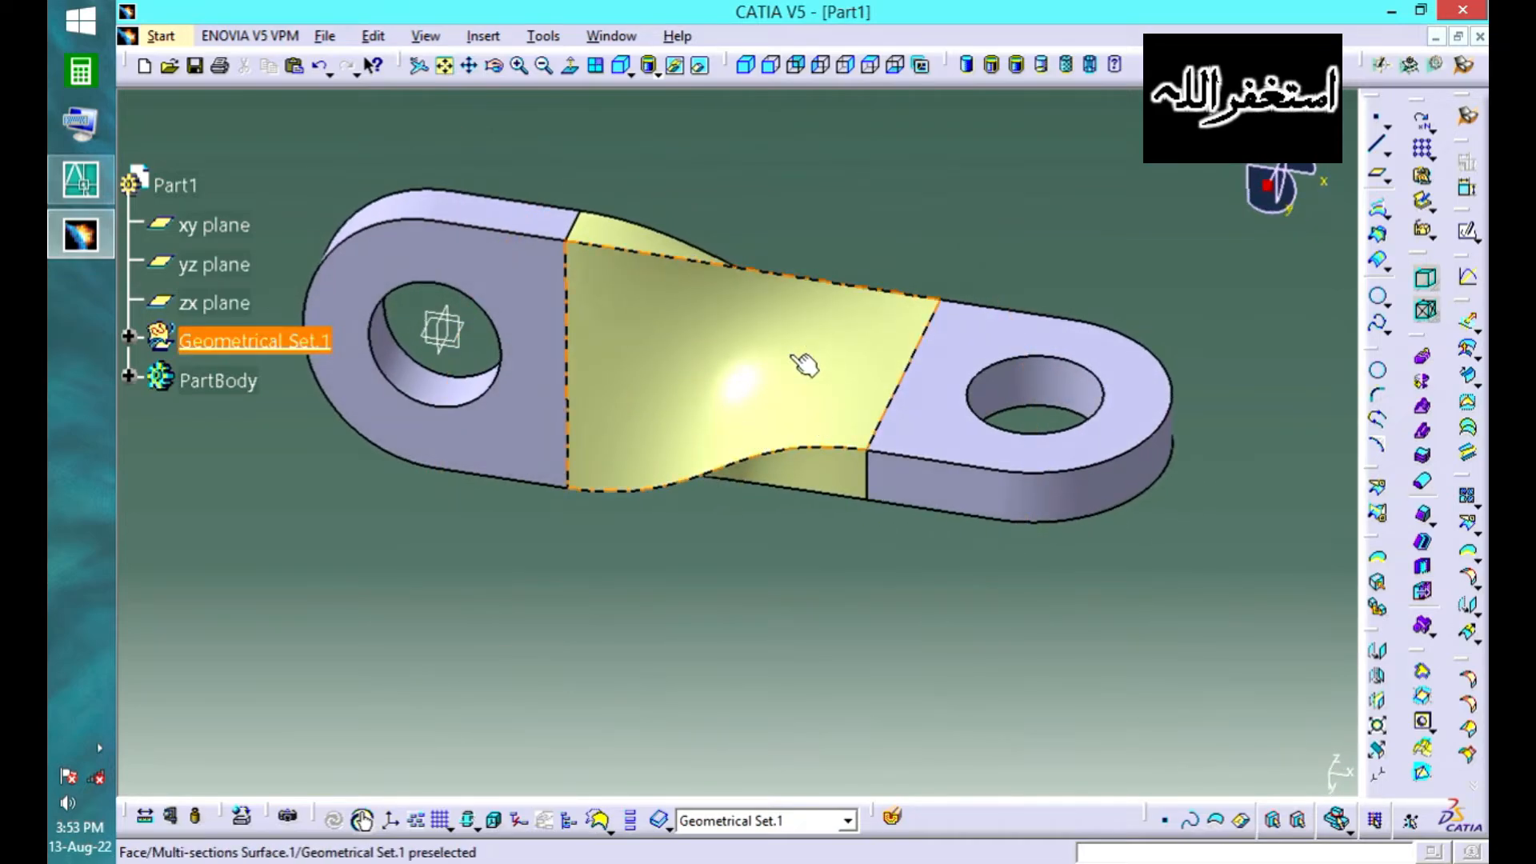
pyautogui.click(1438, 65)
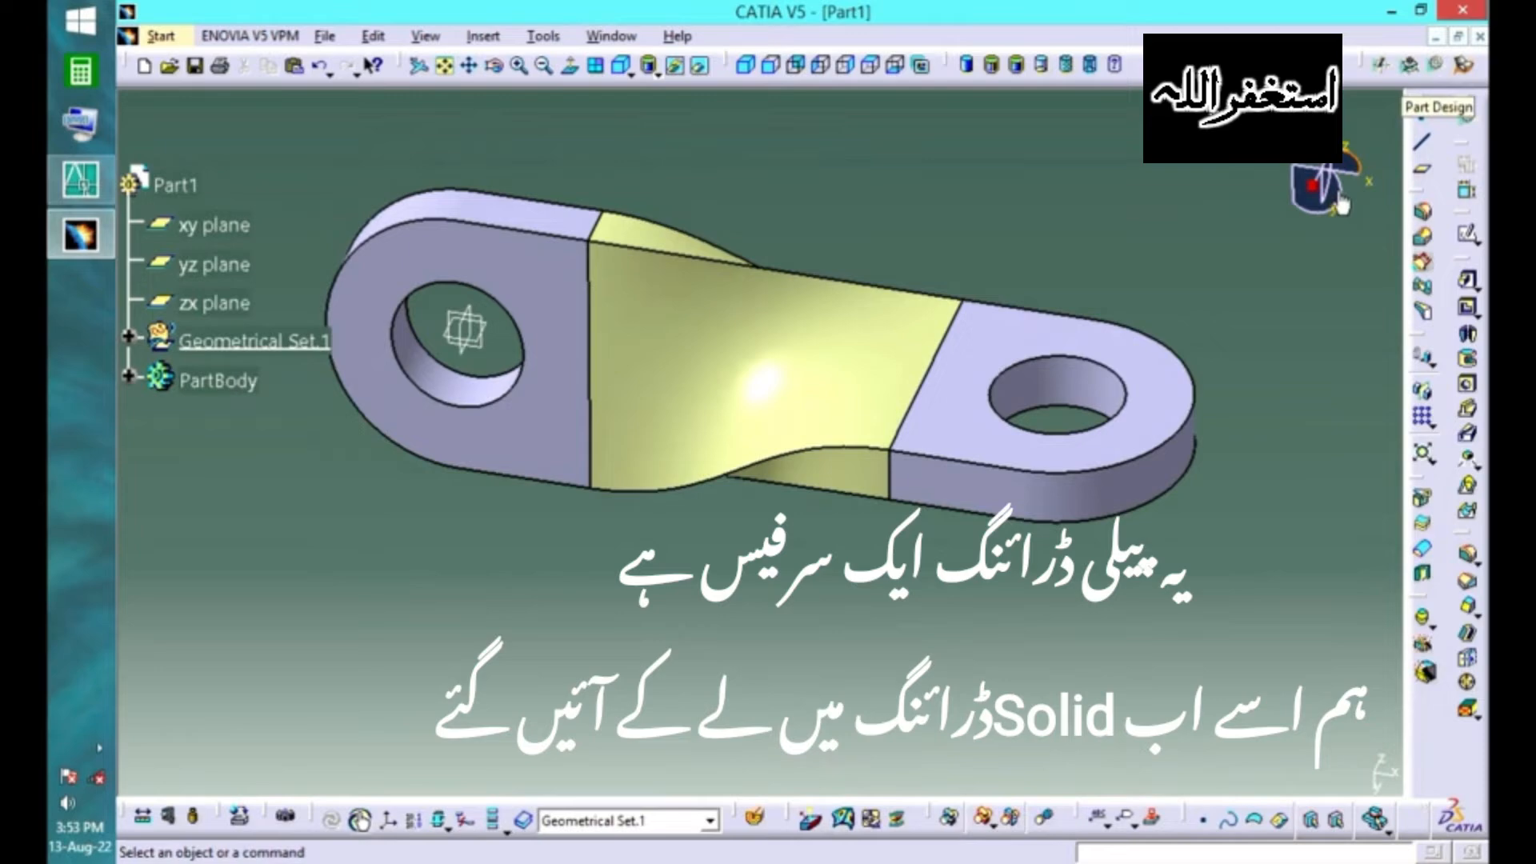
pyautogui.moveTo(1104, 562); pyautogui.dragTo(1115, 552, button='middle')
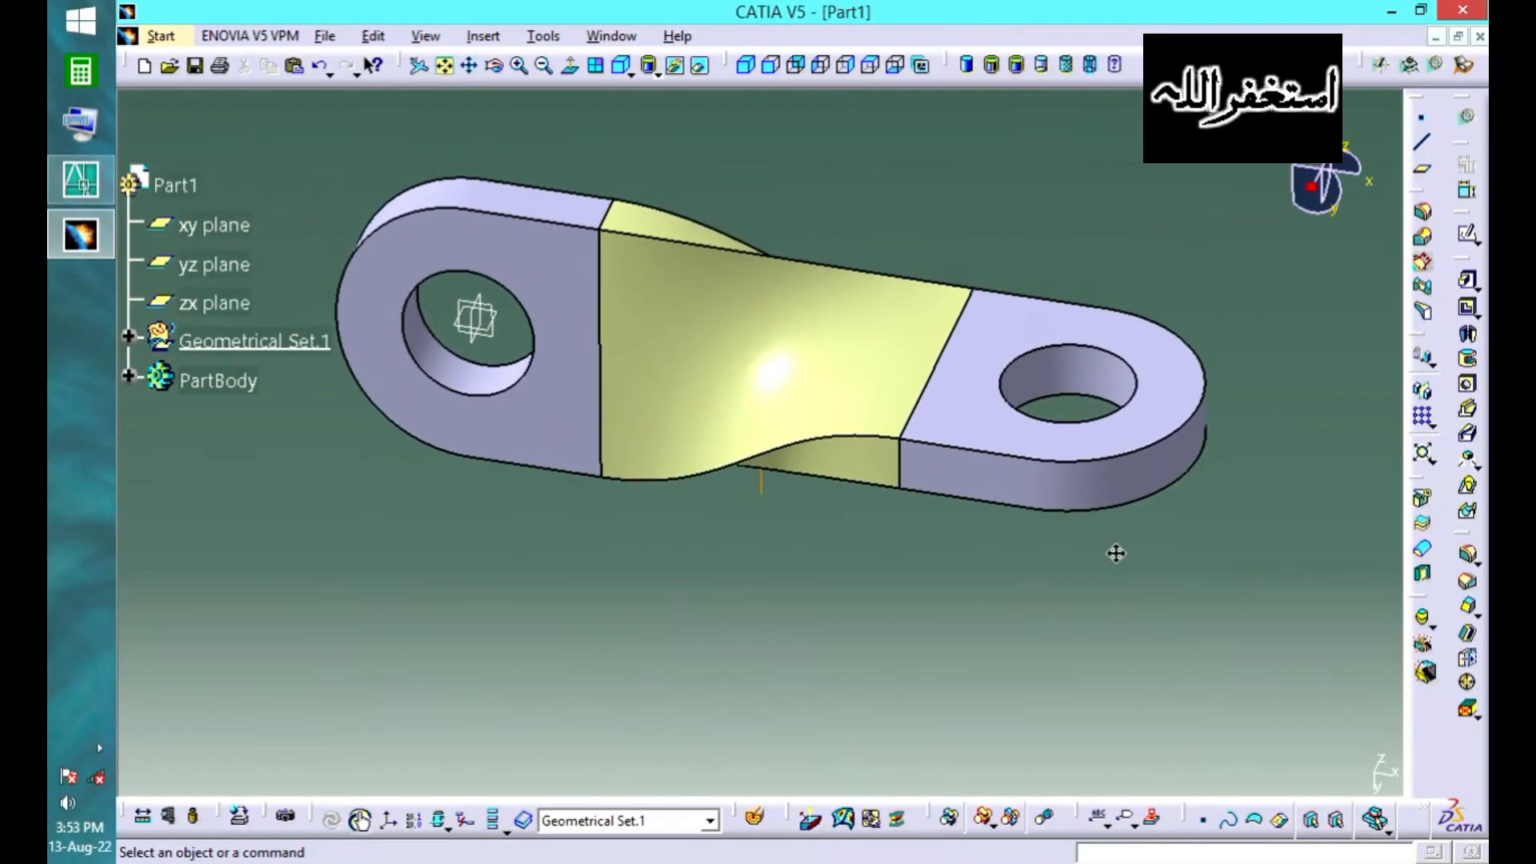
# - Convert the twisted multi-sections surface between the lugs into a solid in PartBody with Close Surface
pyautogui.click(1423, 550)
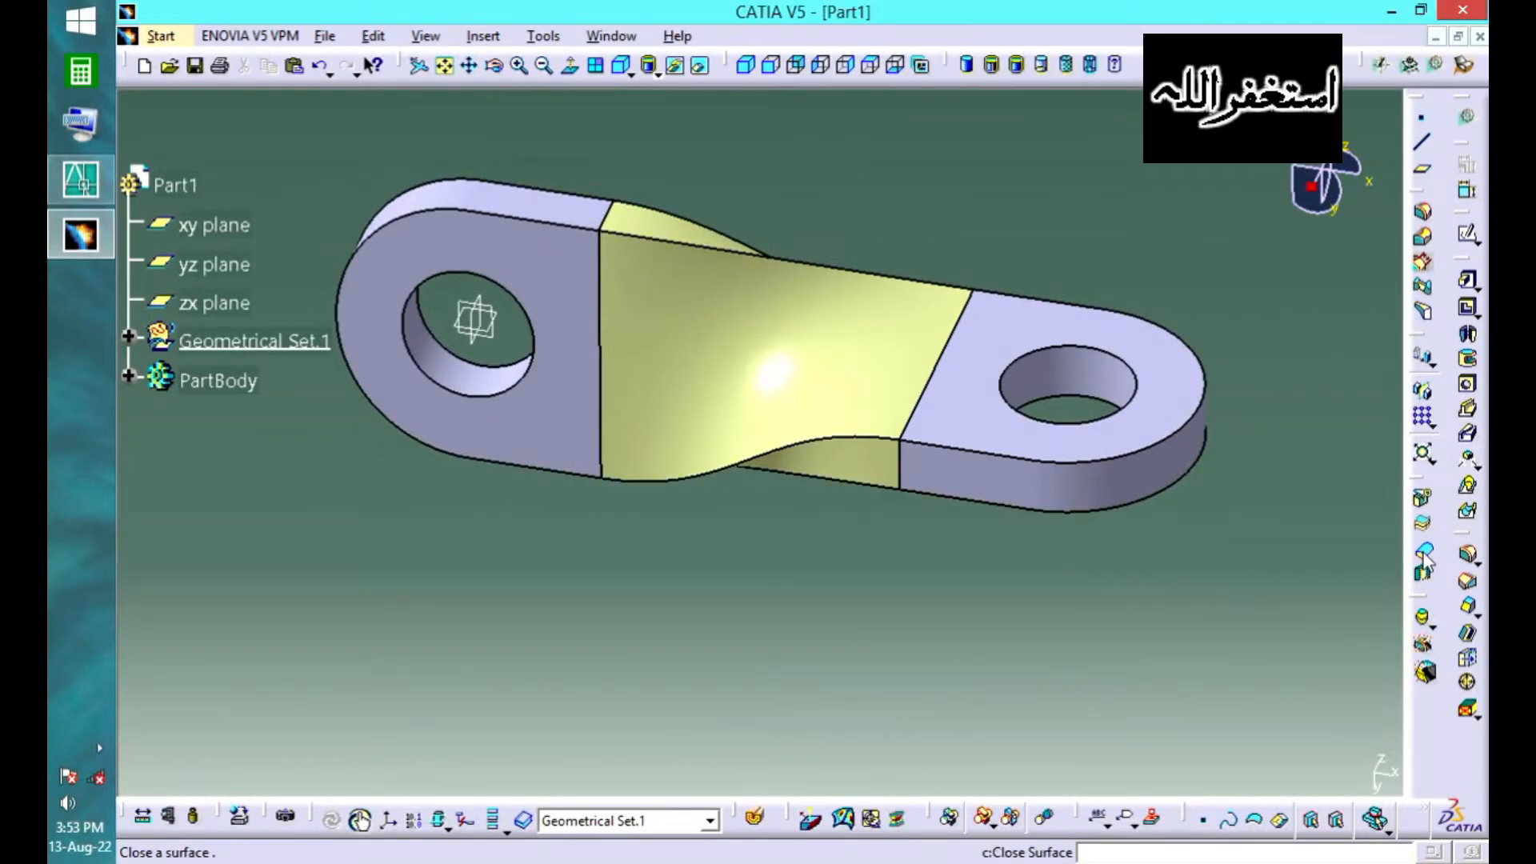
pyautogui.click(1423, 549)
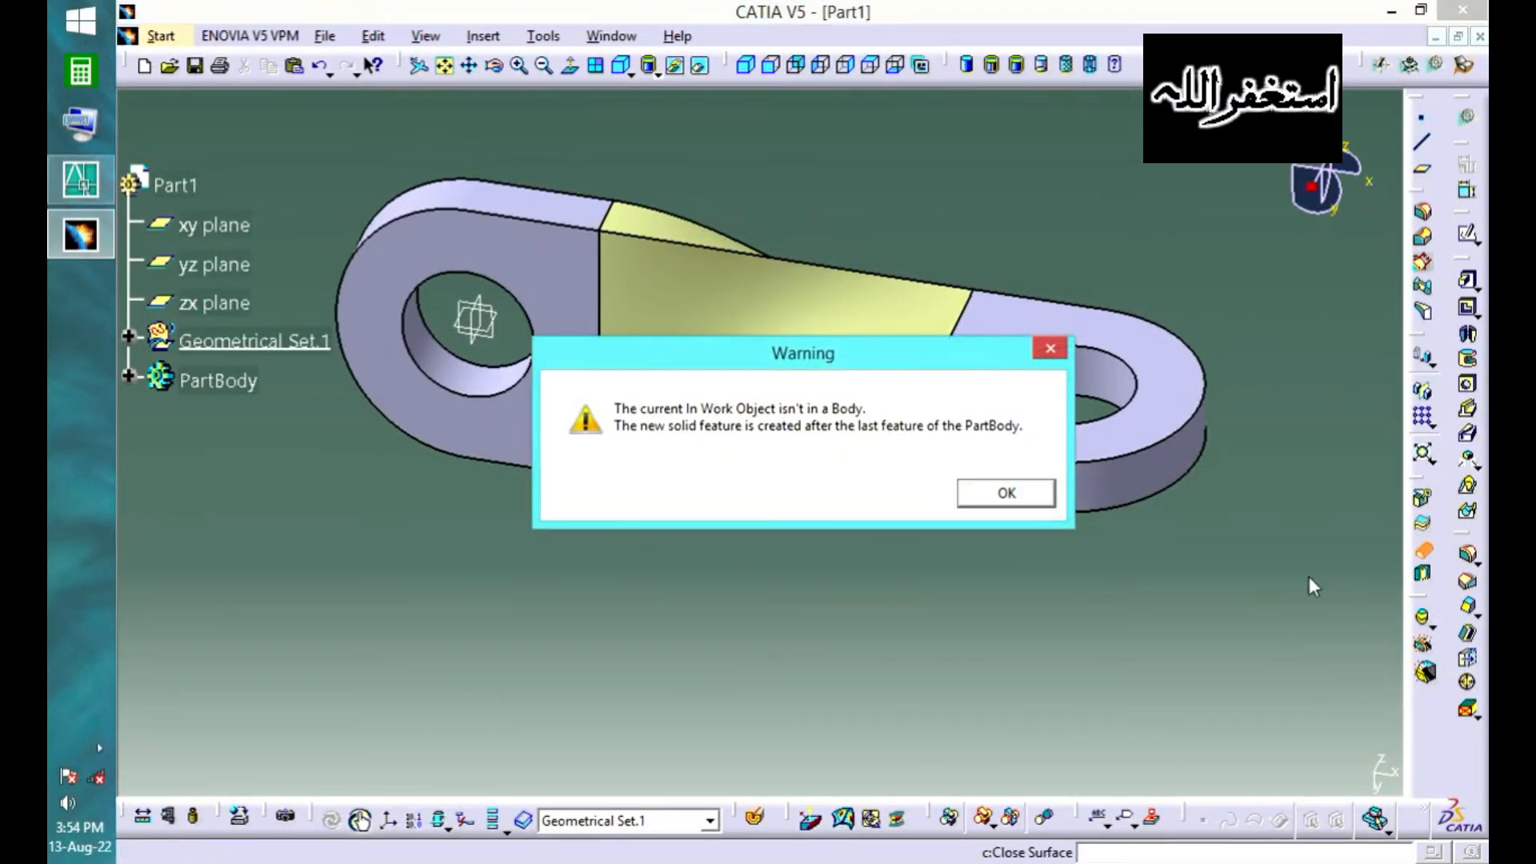
pyautogui.click(1028, 500)
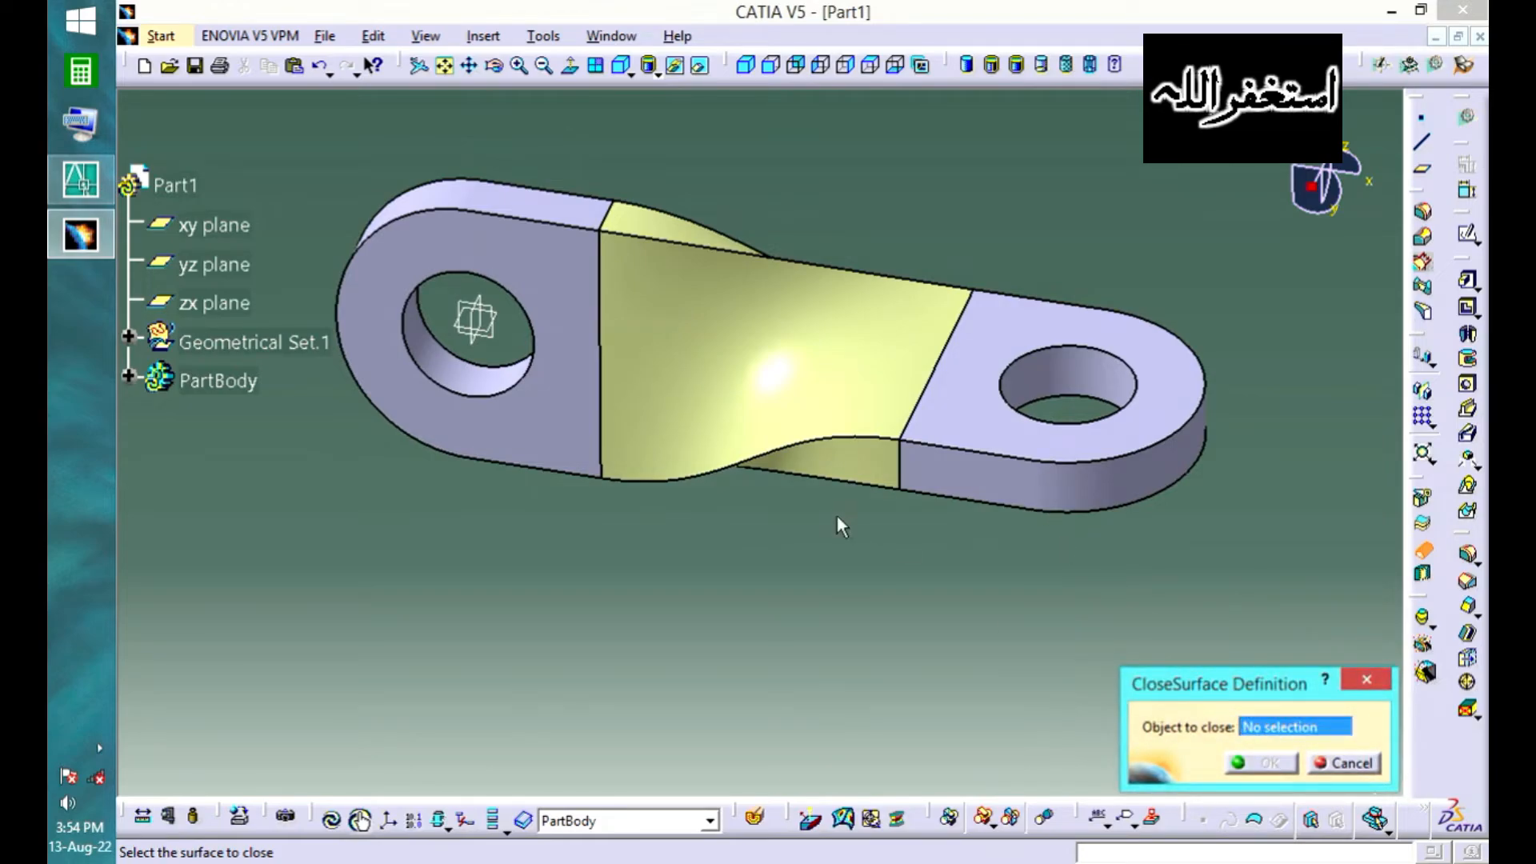
pyautogui.click(793, 432)
pyautogui.click(1266, 761)
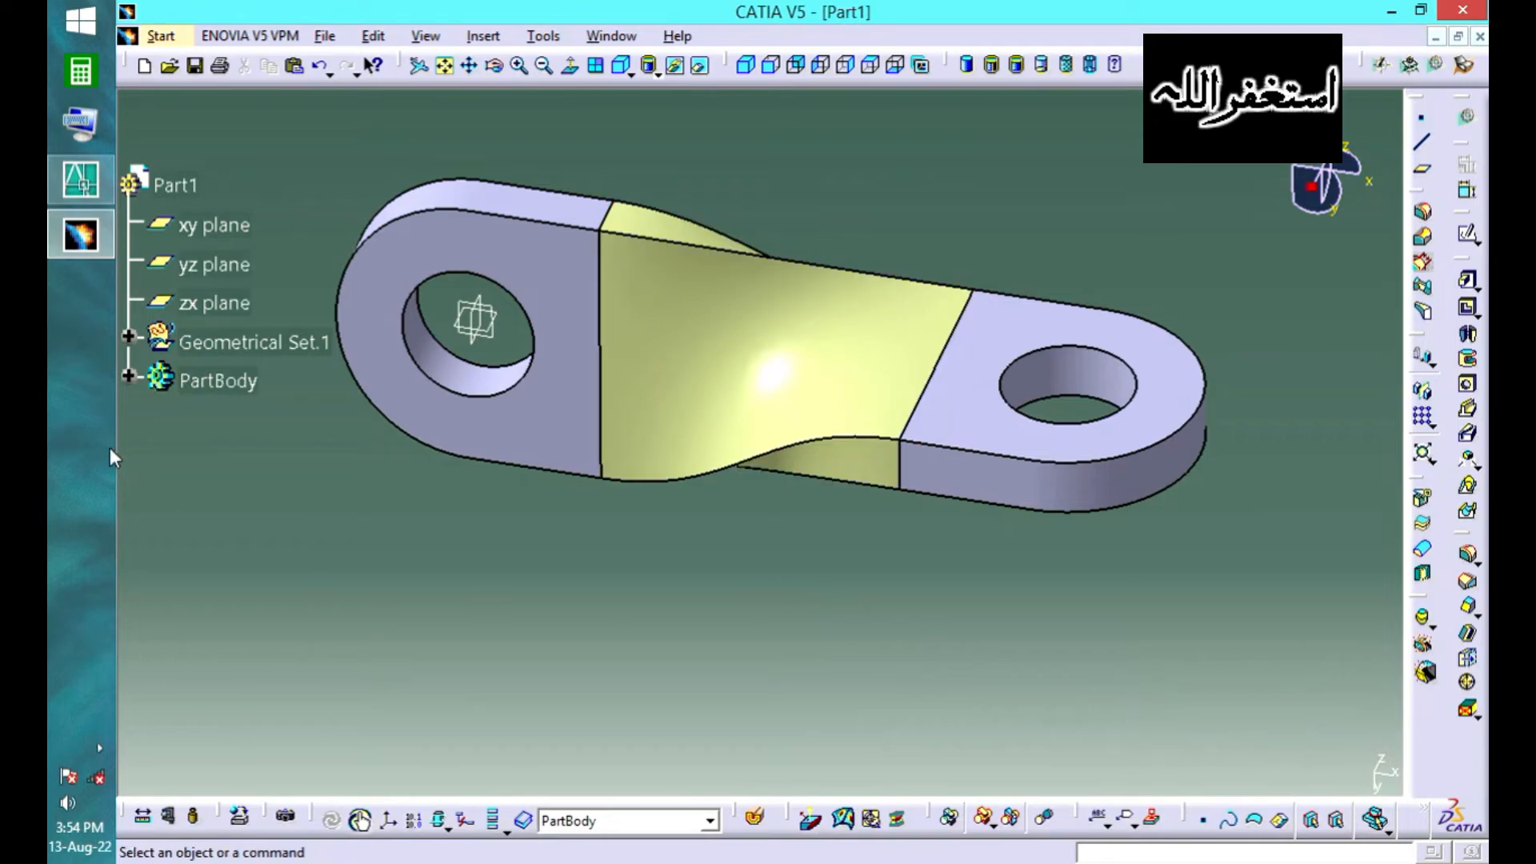
# - Expand PartBody in the tree, hide CloseSurface.1 to check the surface on its own, and show it again
pyautogui.click(129, 377)
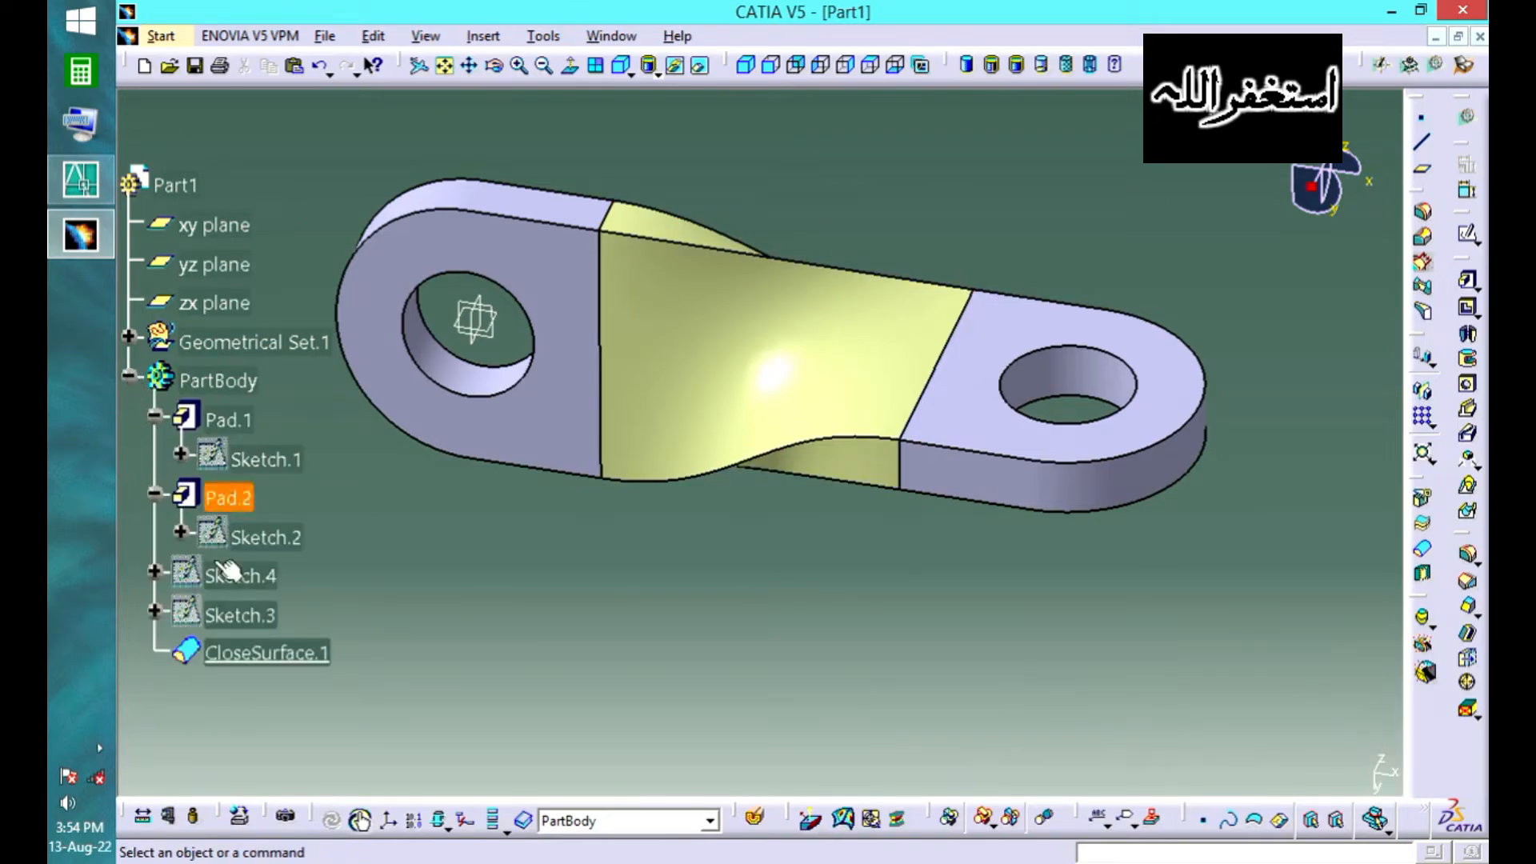
pyautogui.rightClick(307, 661)
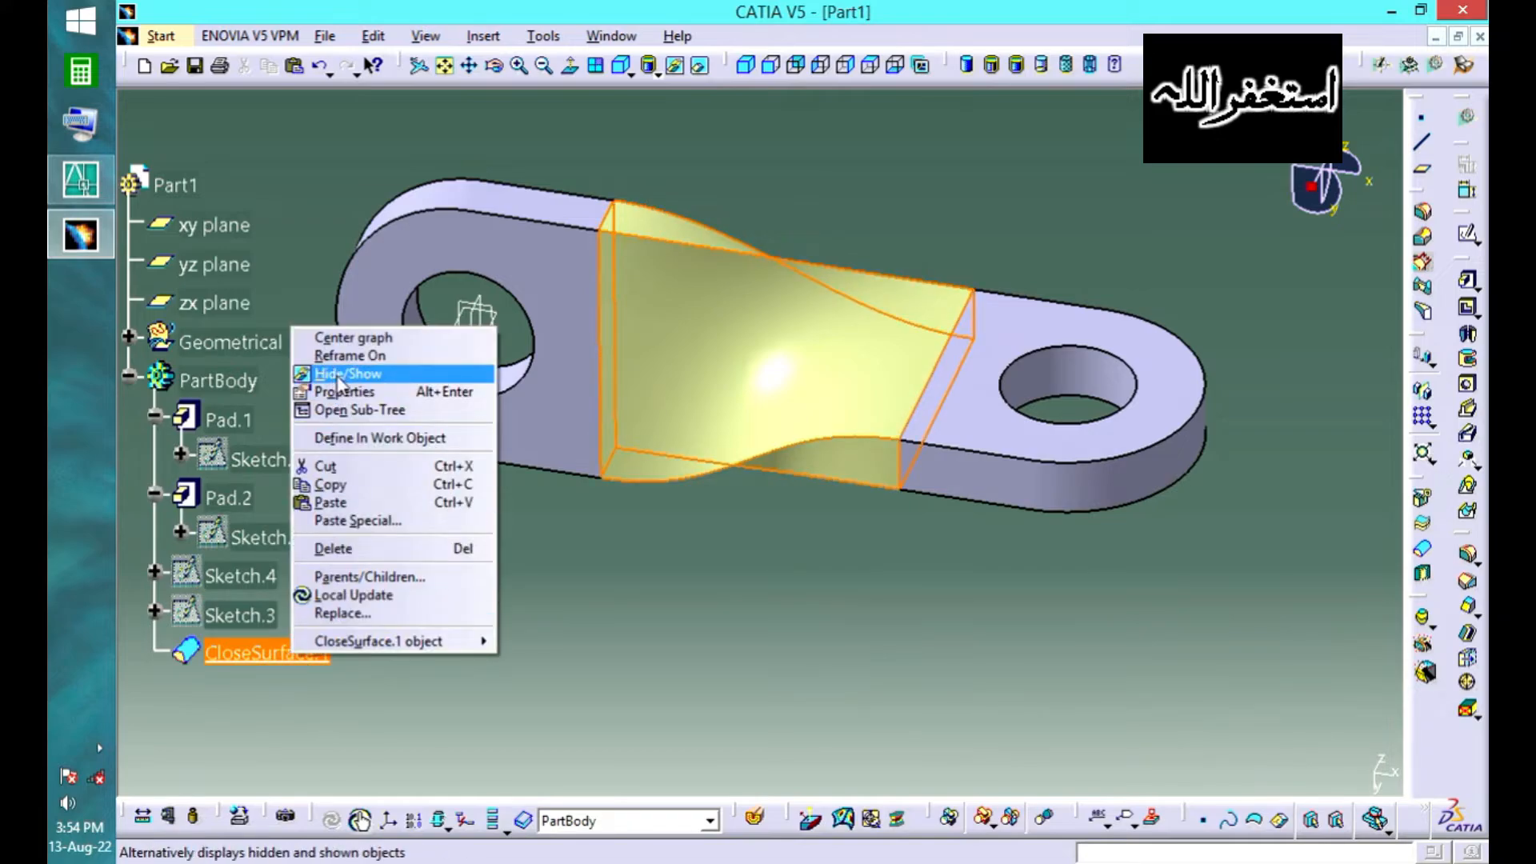
pyautogui.click(337, 375)
pyautogui.moveTo(712, 592); pyautogui.dragTo(885, 490, button='middle')
pyautogui.rightClick(322, 656)
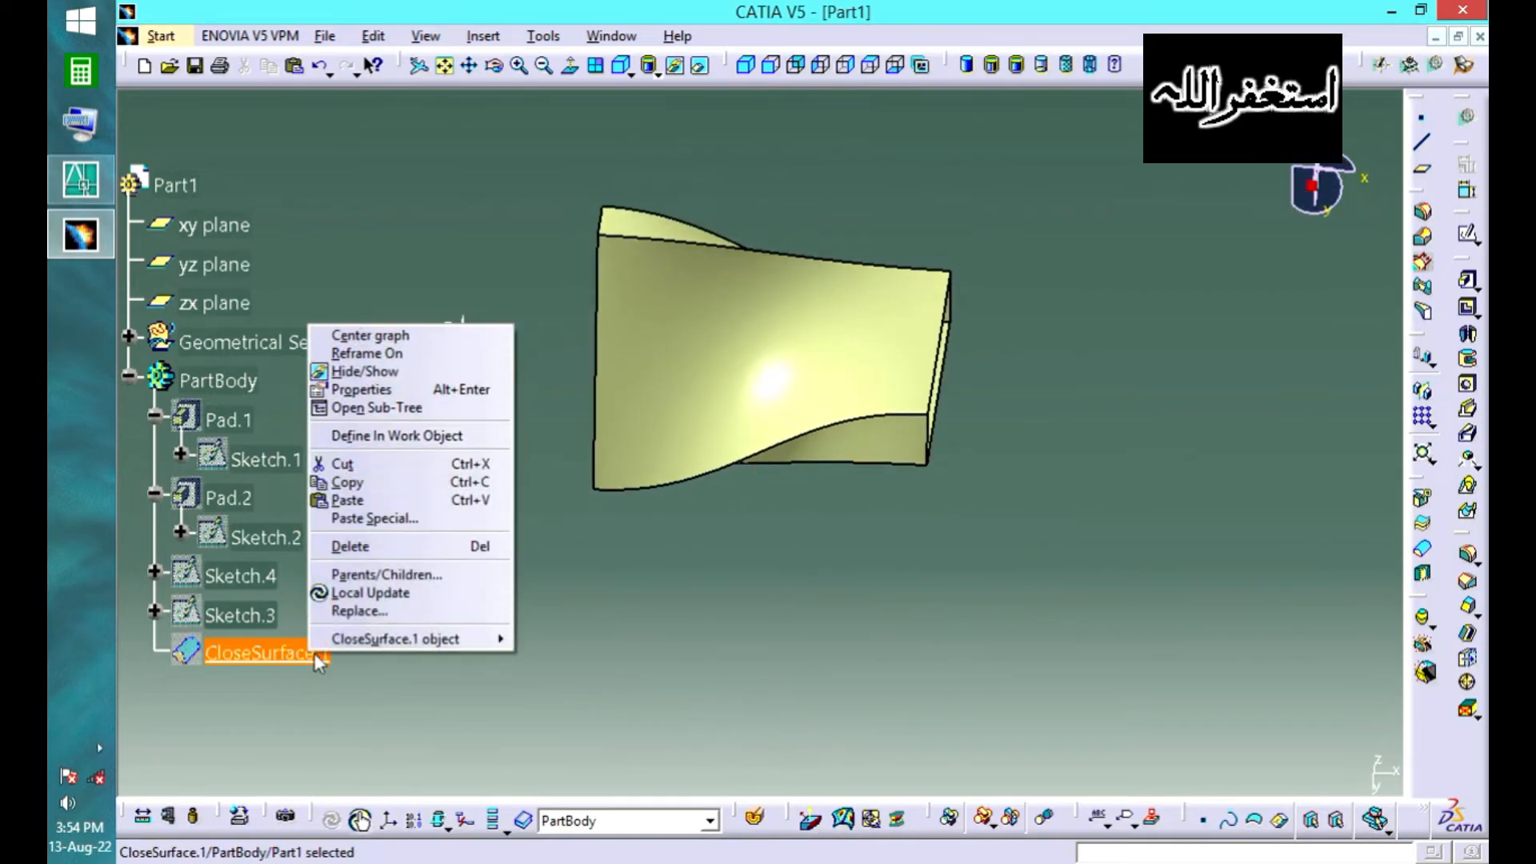
pyautogui.click(373, 370)
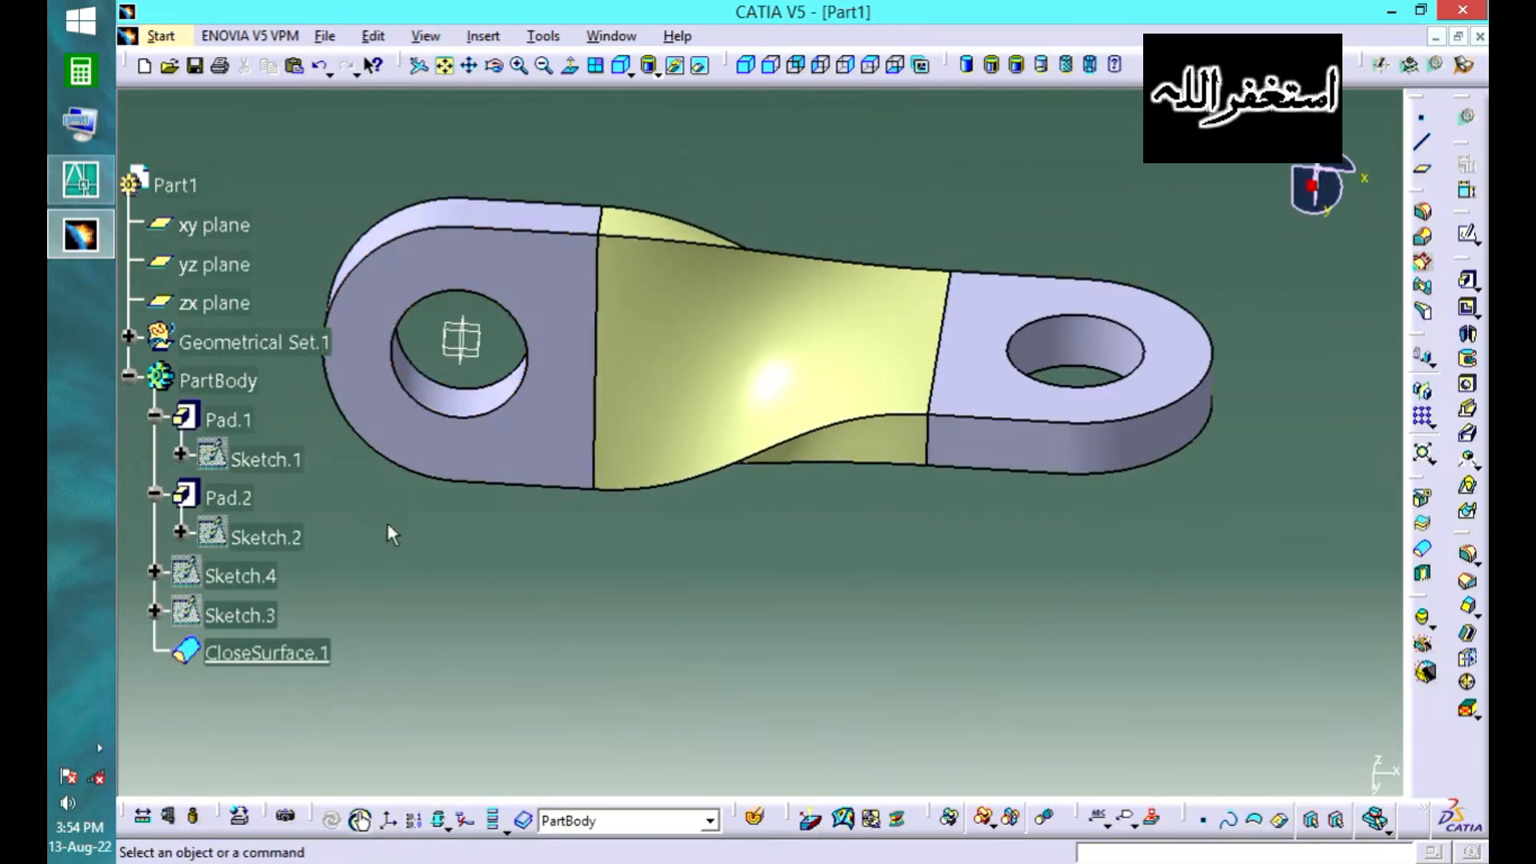
# - Hide Multi-sections Surface.1 in Geometrical Set.1, and collapse the geometrical set and PartBody in the tree
pyautogui.click(128, 336)
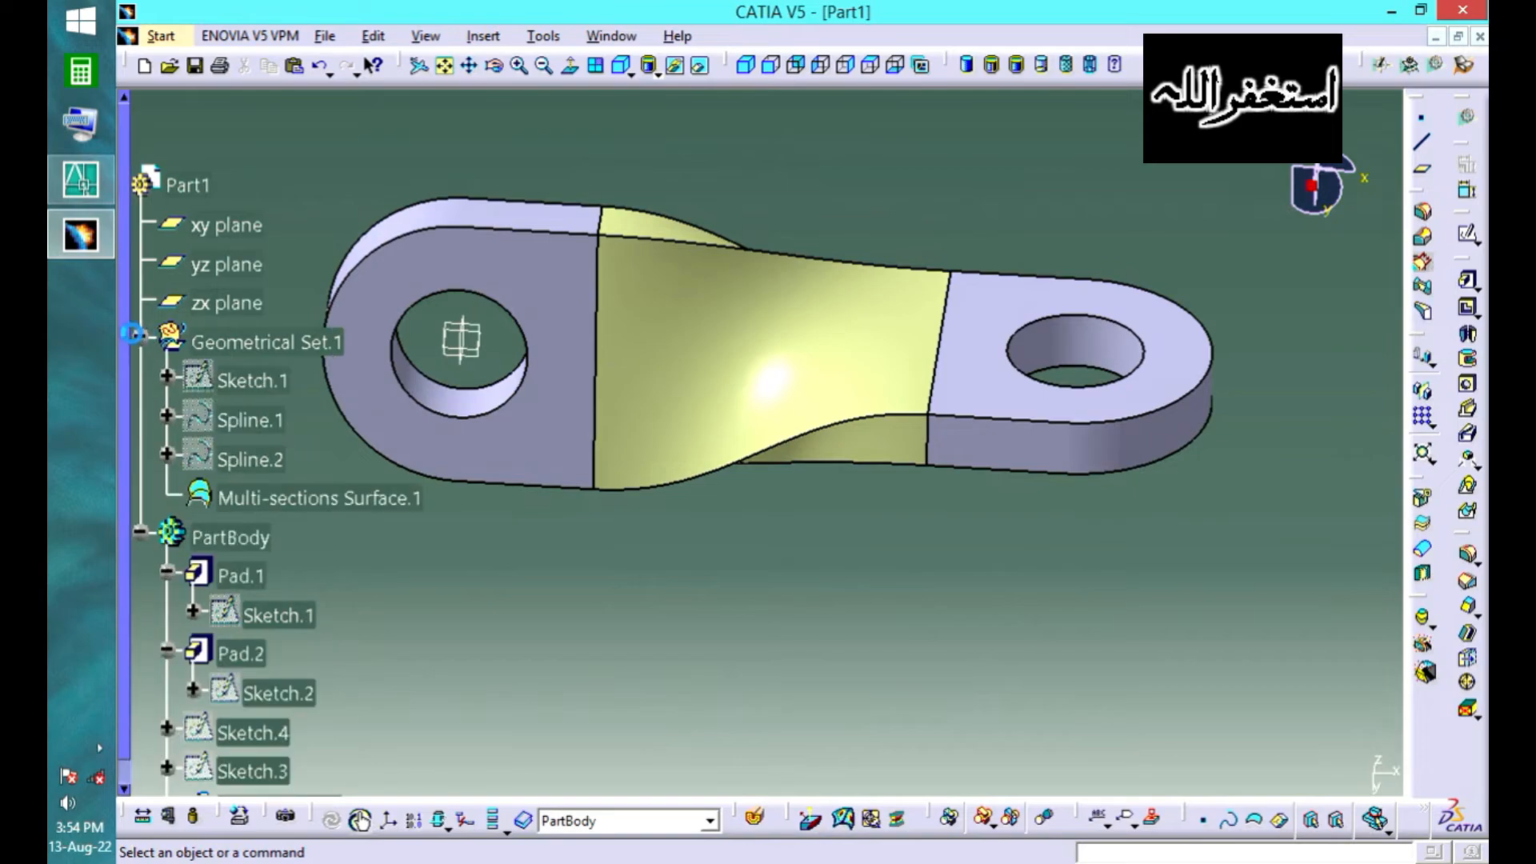
pyautogui.rightClick(246, 499)
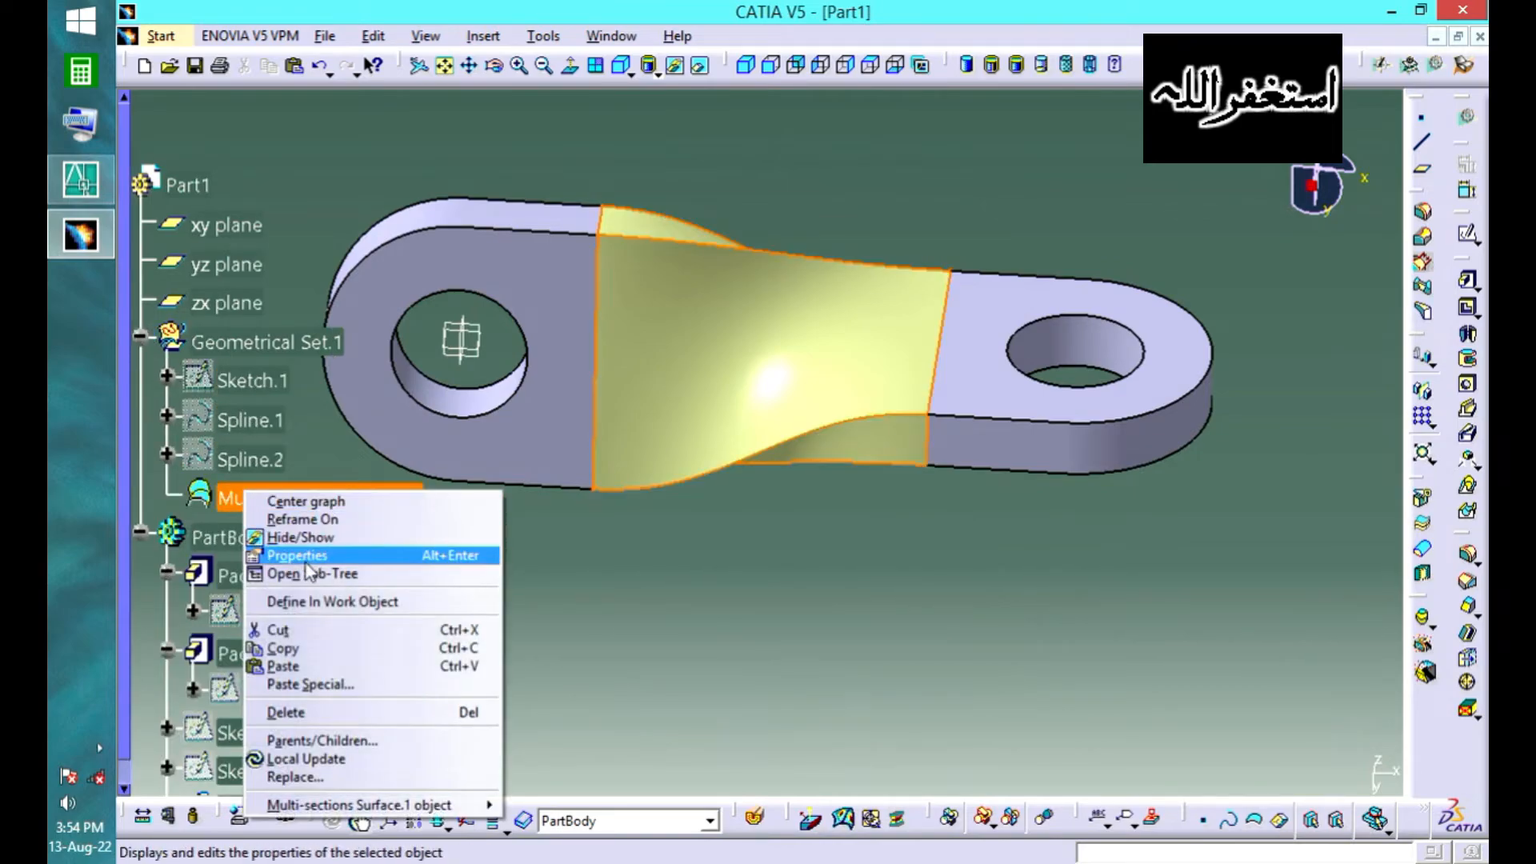
pyautogui.click(304, 537)
pyautogui.moveTo(824, 599); pyautogui.dragTo(675, 435, button='middle')
pyautogui.click(142, 337)
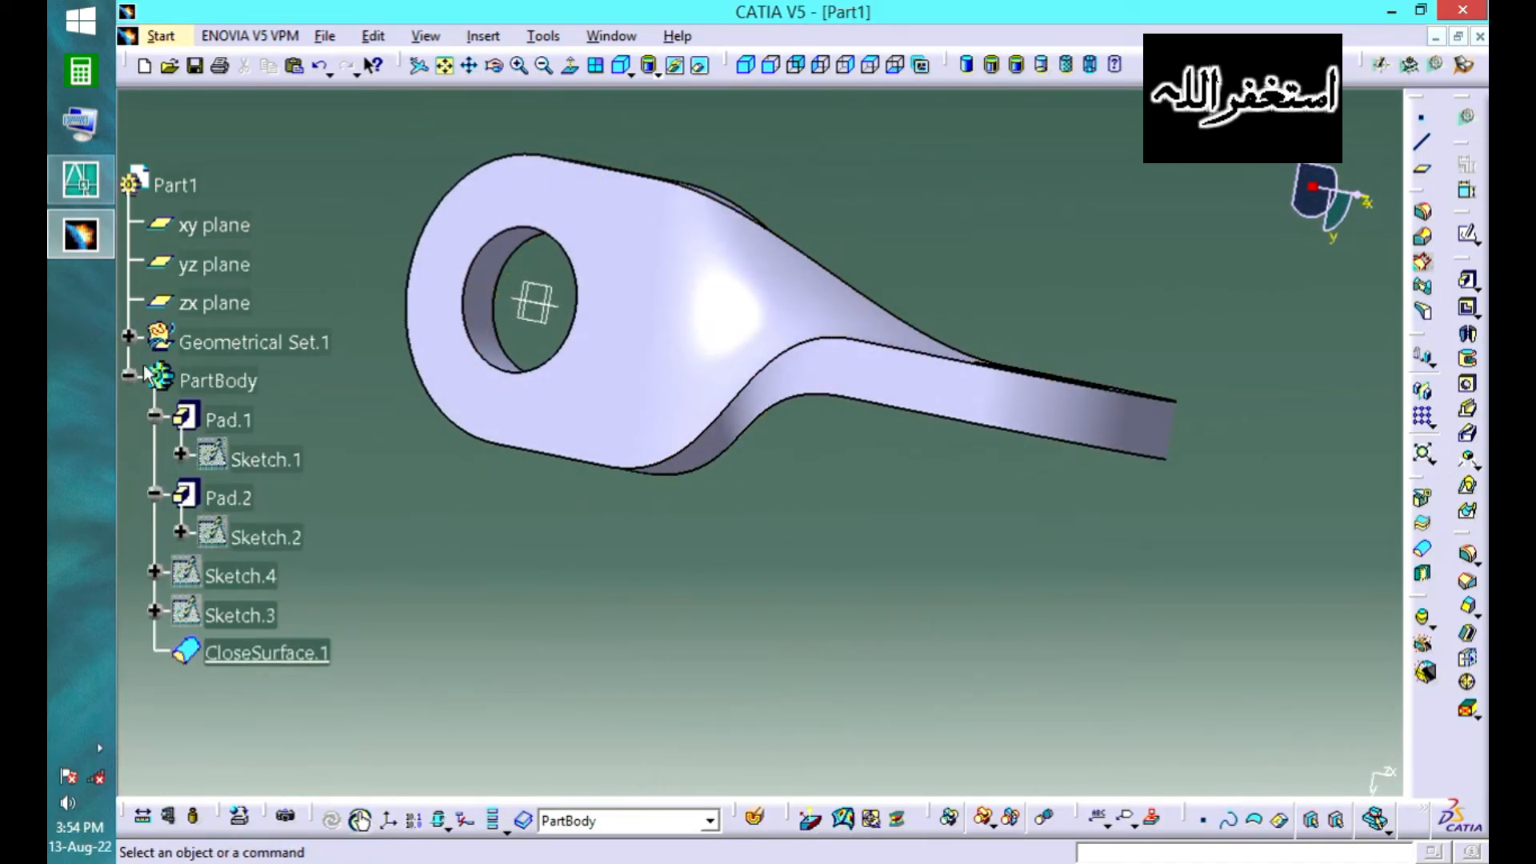
pyautogui.click(129, 377)
# - Hide the xy, yz and zx reference planes together
pyautogui.scroll(-2, 238, 409)
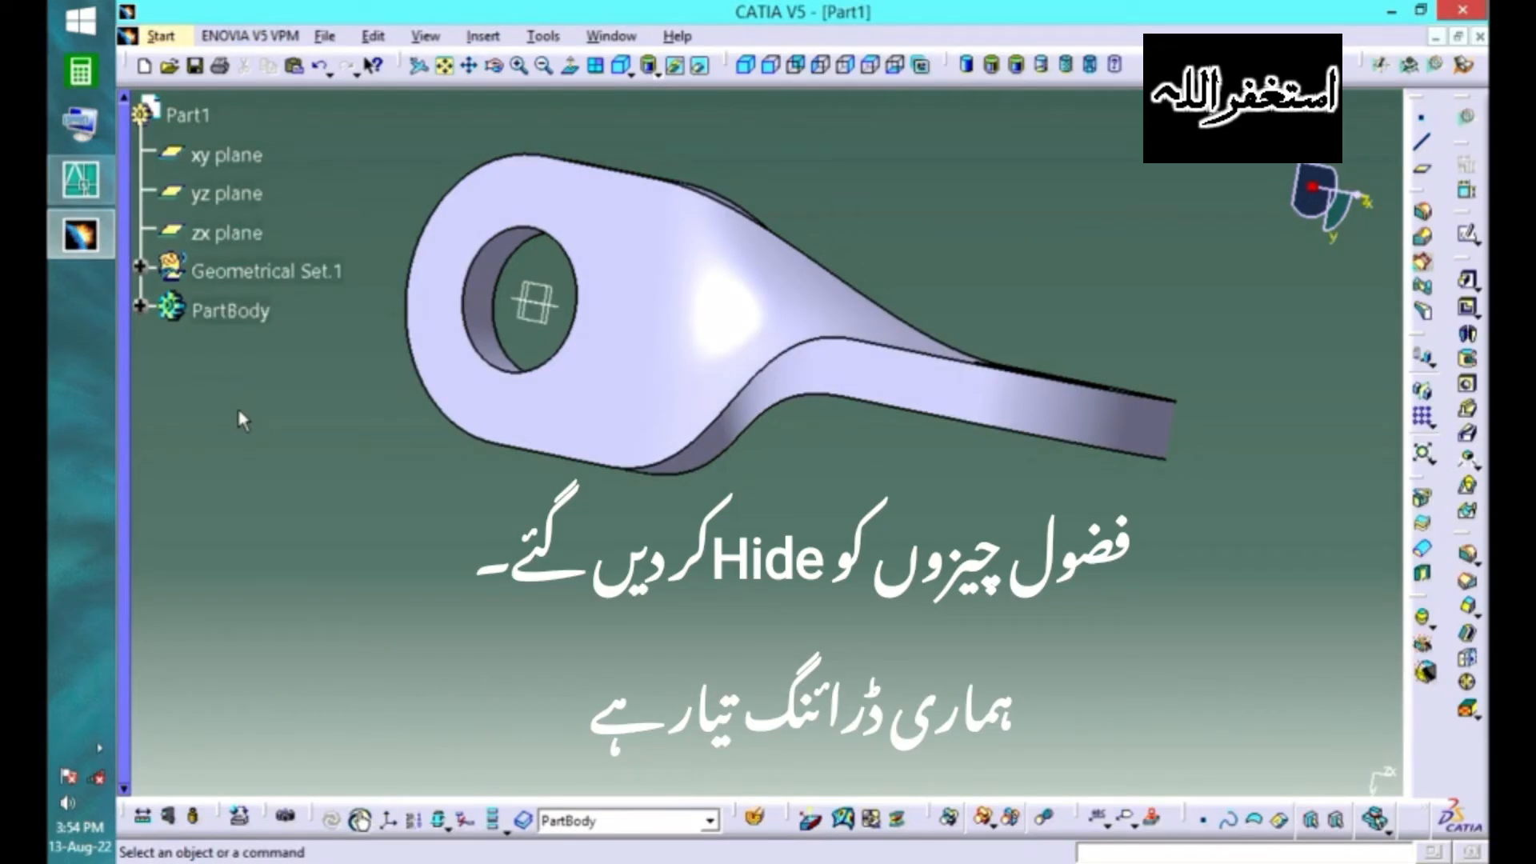
pyautogui.scroll(-2, 240, 413)
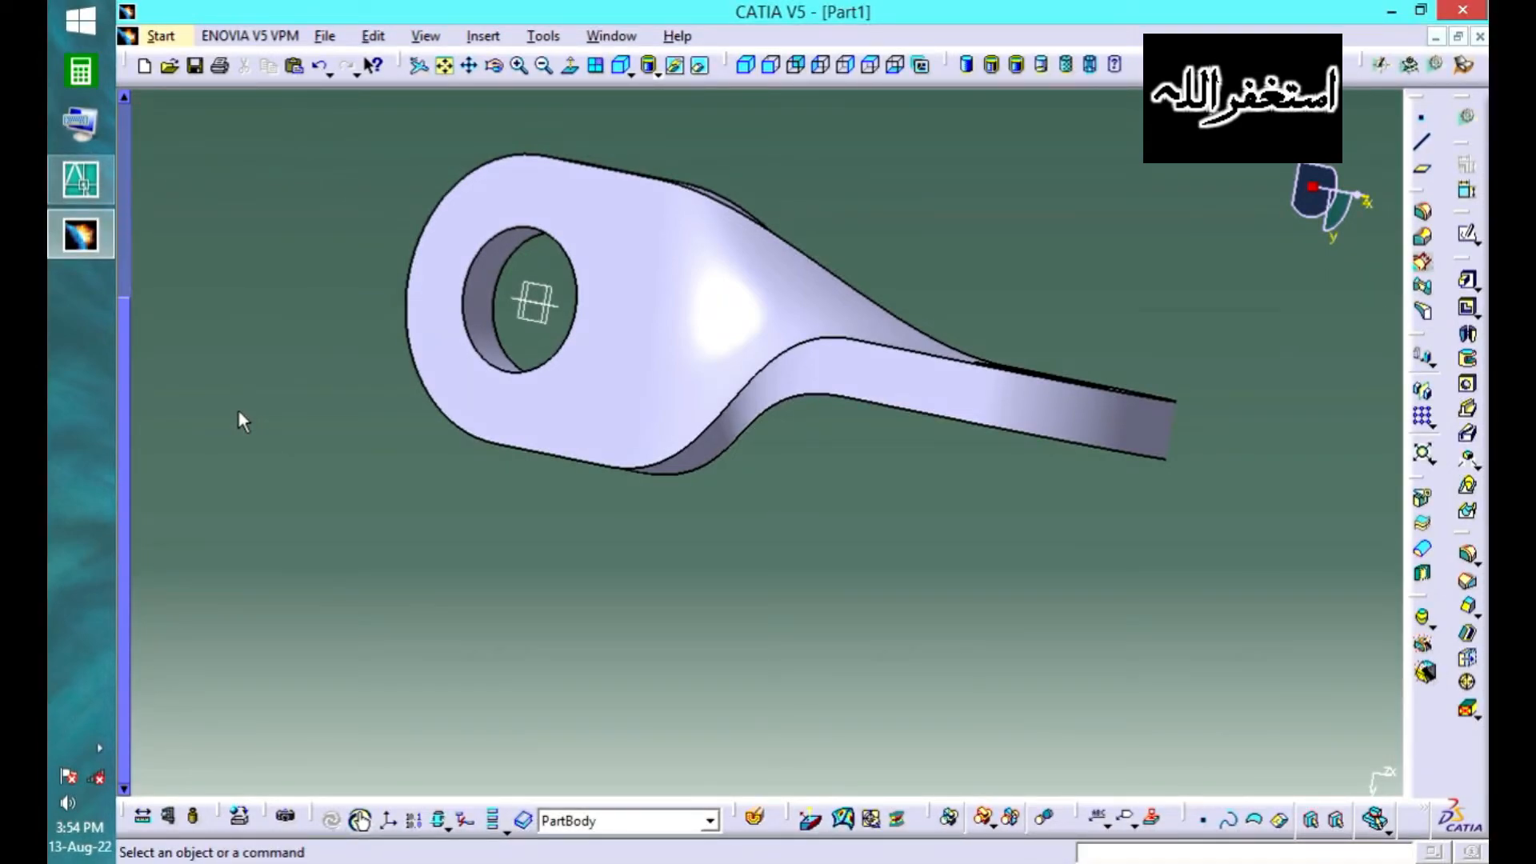
pyautogui.scroll(4, 240, 413)
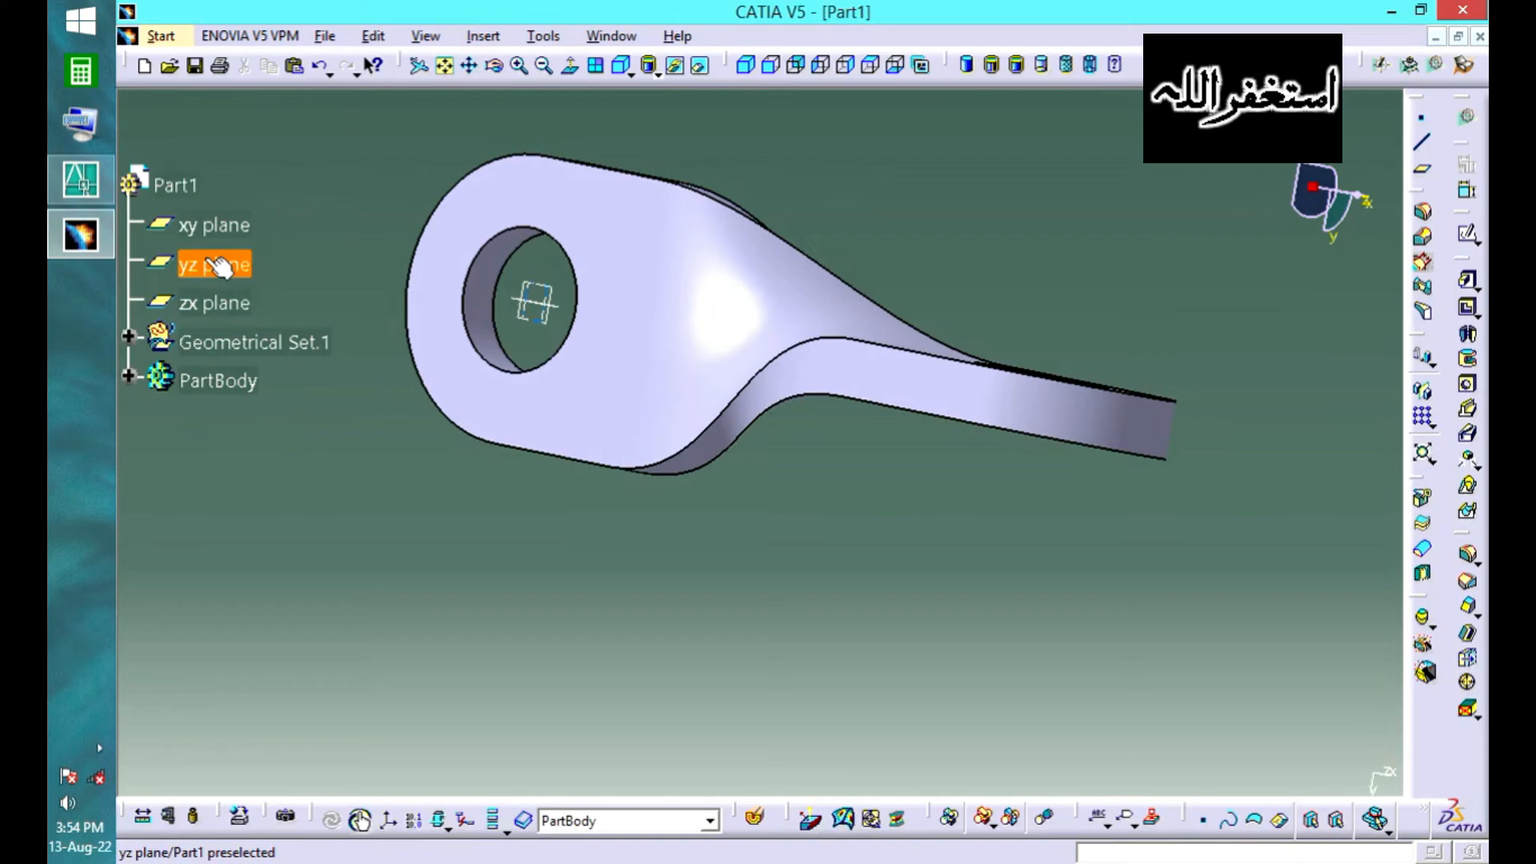
pyautogui.click(215, 225)
pyautogui.keyDown('shift'); pyautogui.click(214, 302); pyautogui.keyUp('shift')
pyautogui.rightClick(213, 304)
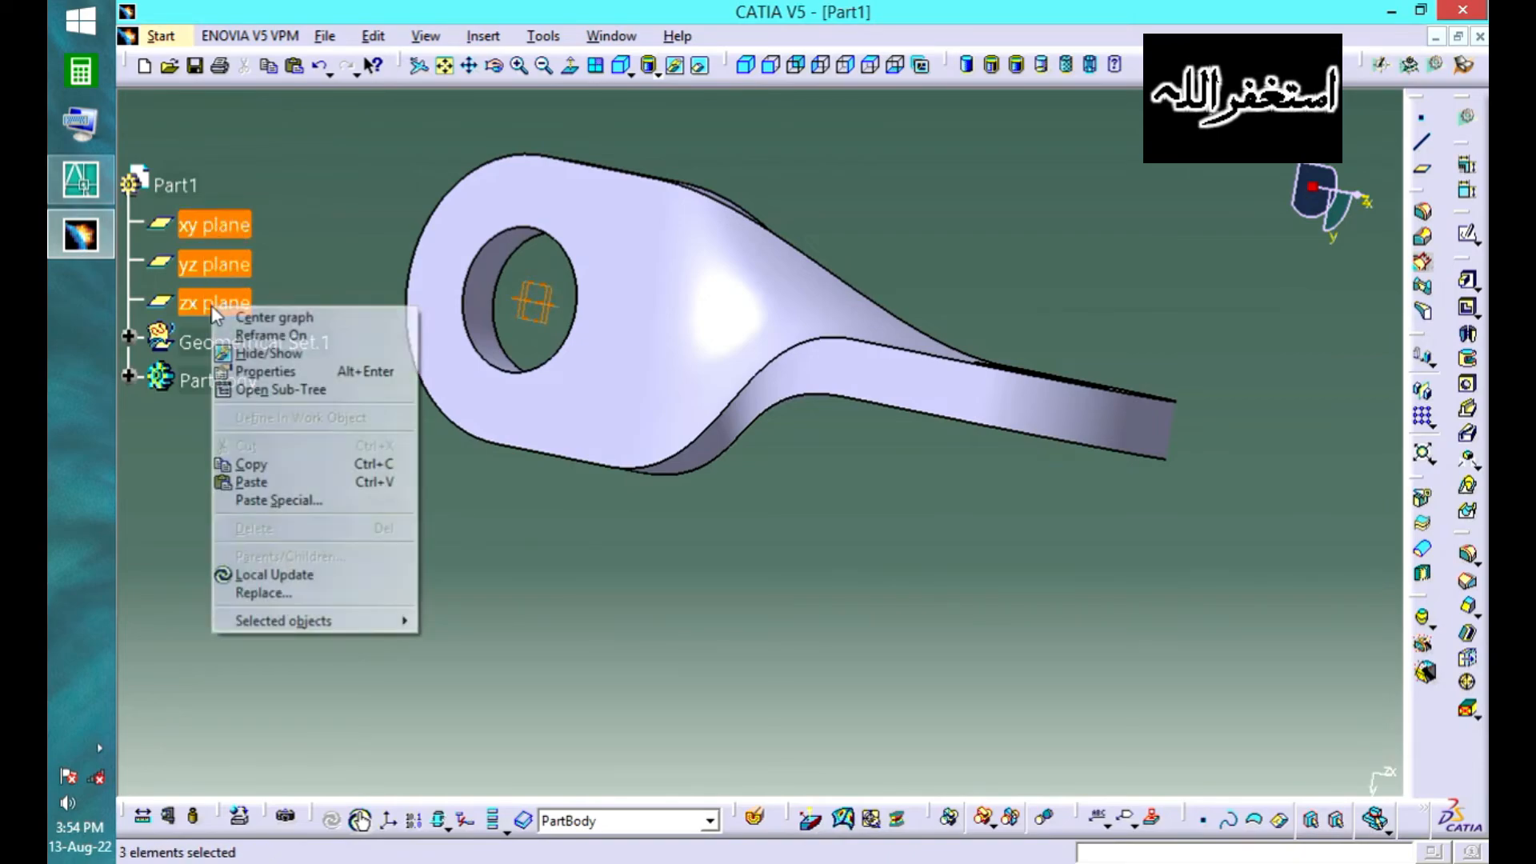
pyautogui.click(271, 352)
# - Show the link in isometric view and switch its rendering to shading with the smooth edges drawn
pyautogui.scroll(-5, 264, 450)
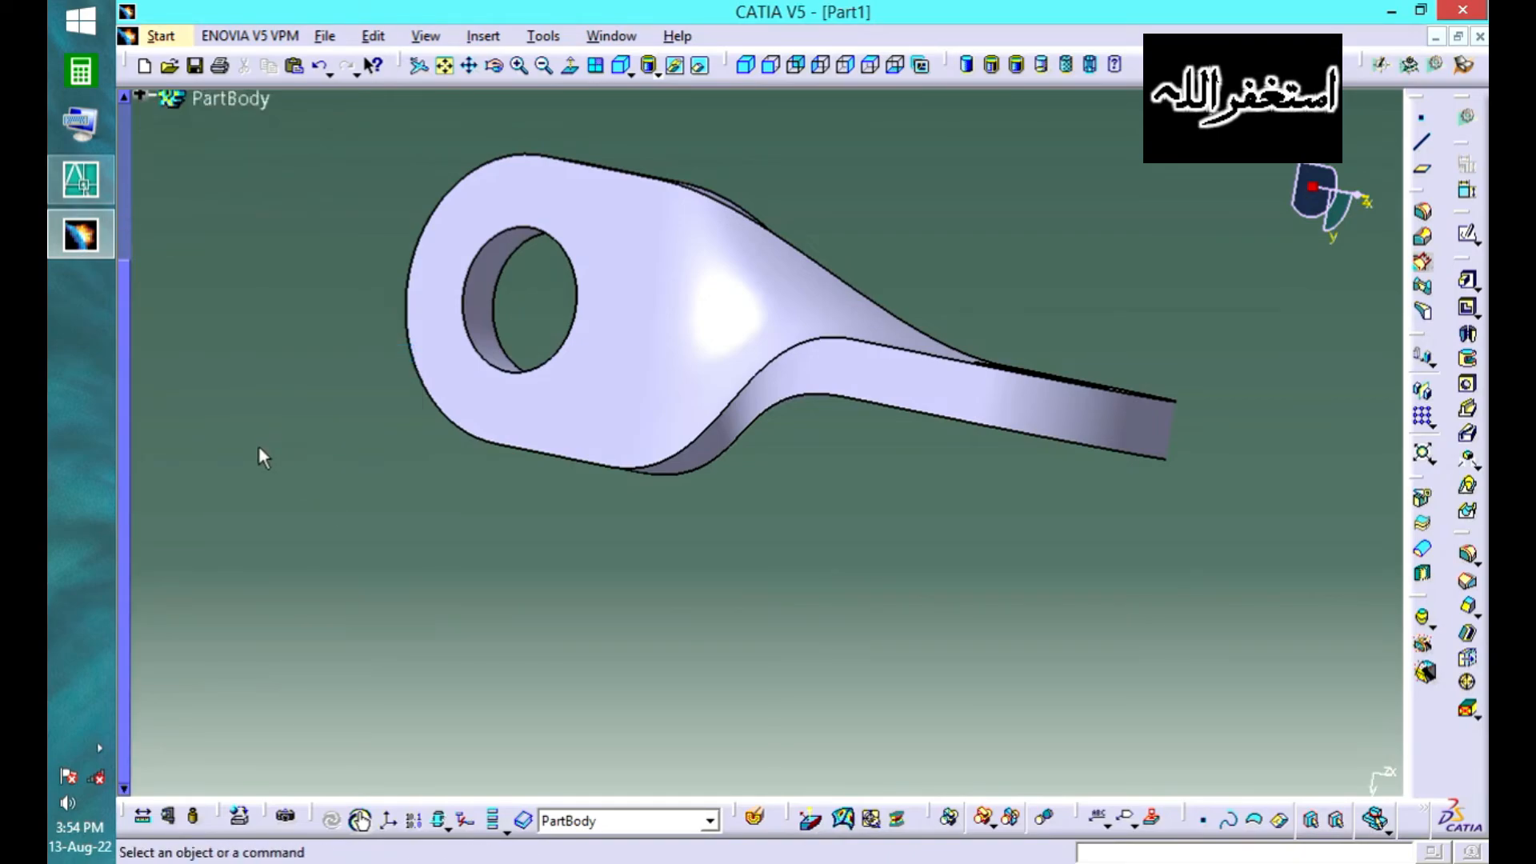
pyautogui.moveTo(628, 535); pyautogui.dragTo(687, 546, button='middle')
pyautogui.click(744, 67)
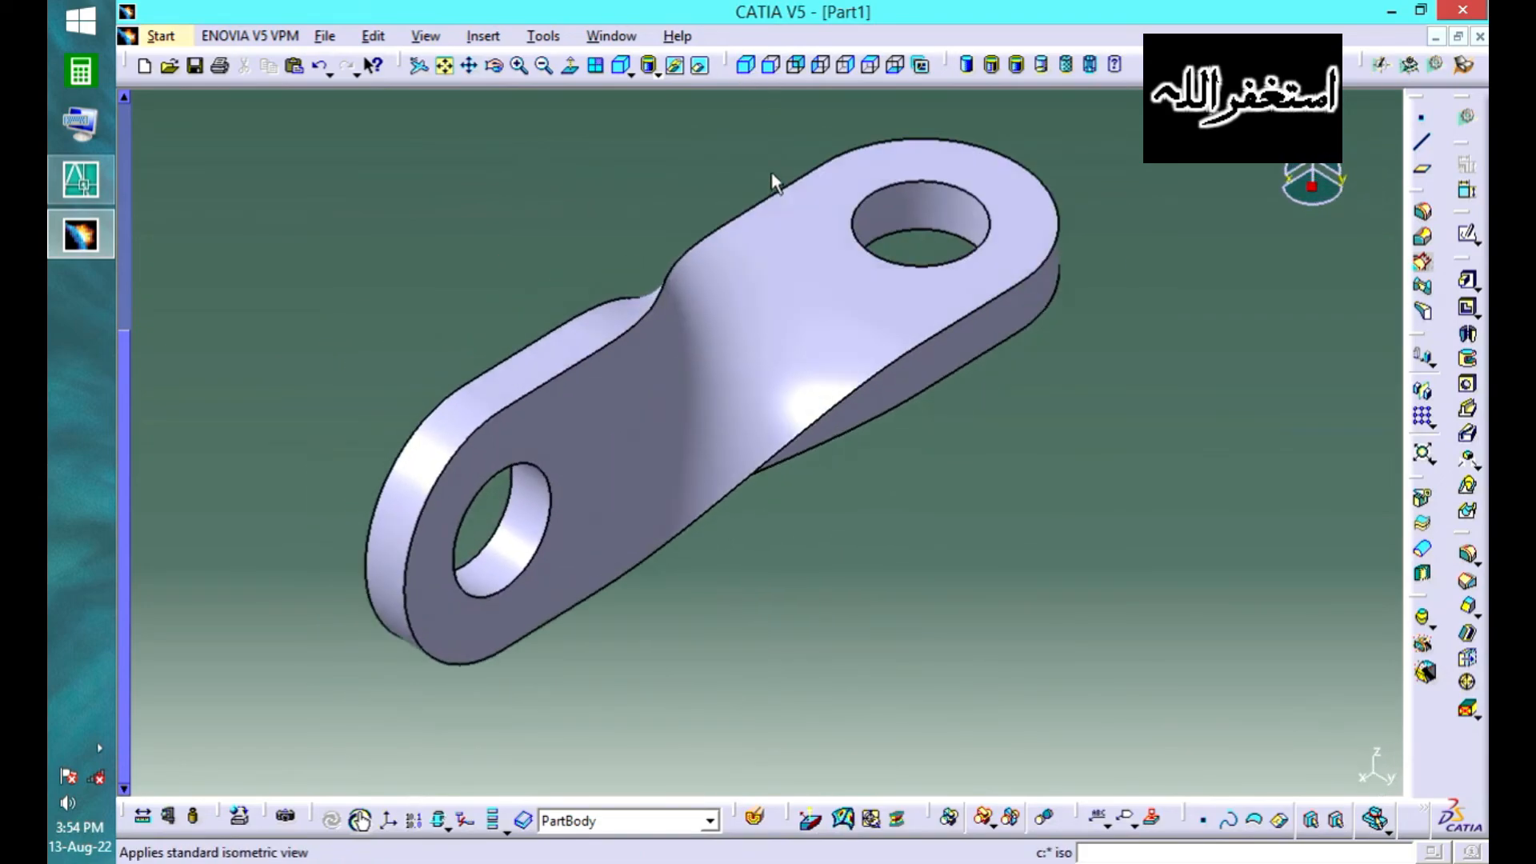
pyautogui.moveTo(827, 387); pyautogui.dragTo(1016, 542, button='middle')
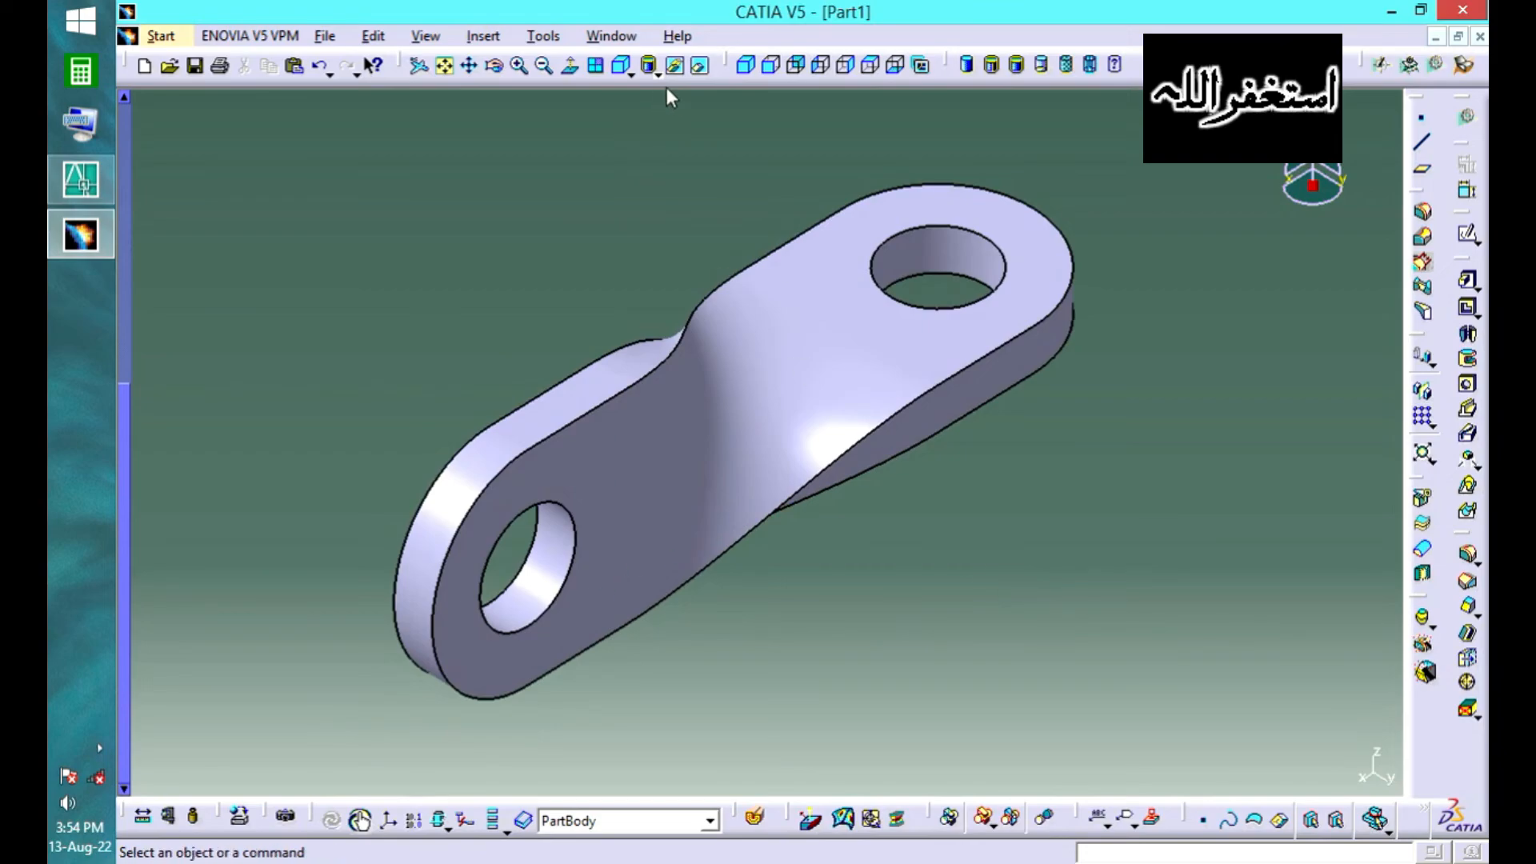
pyautogui.click(650, 70)
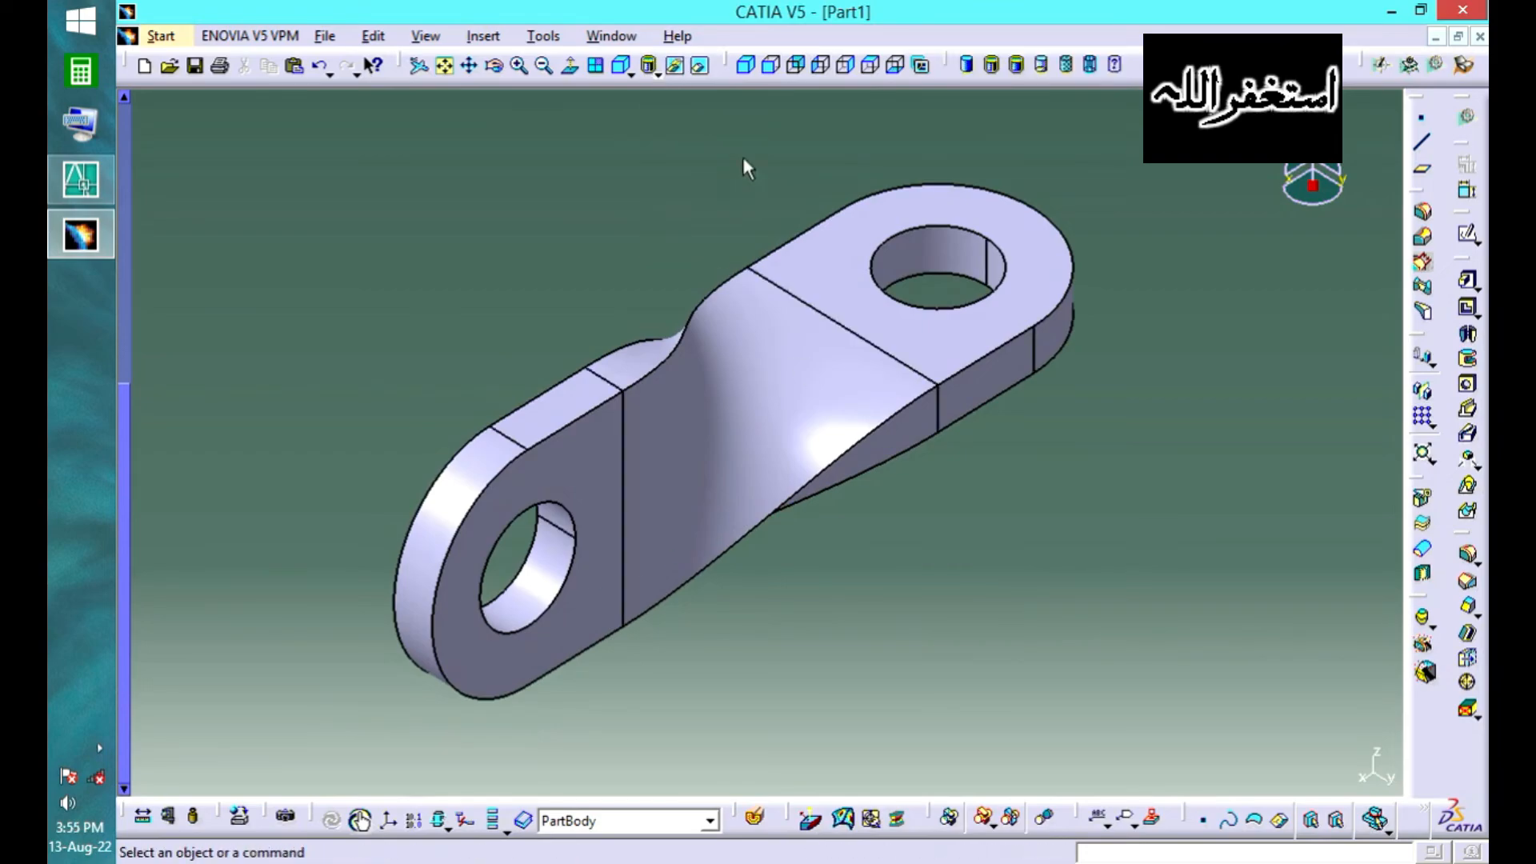
# - Examine the finished link in the front, back, right, top, bottom and isometric standard views, and orbit around it
pyautogui.middleClick(1101, 435)
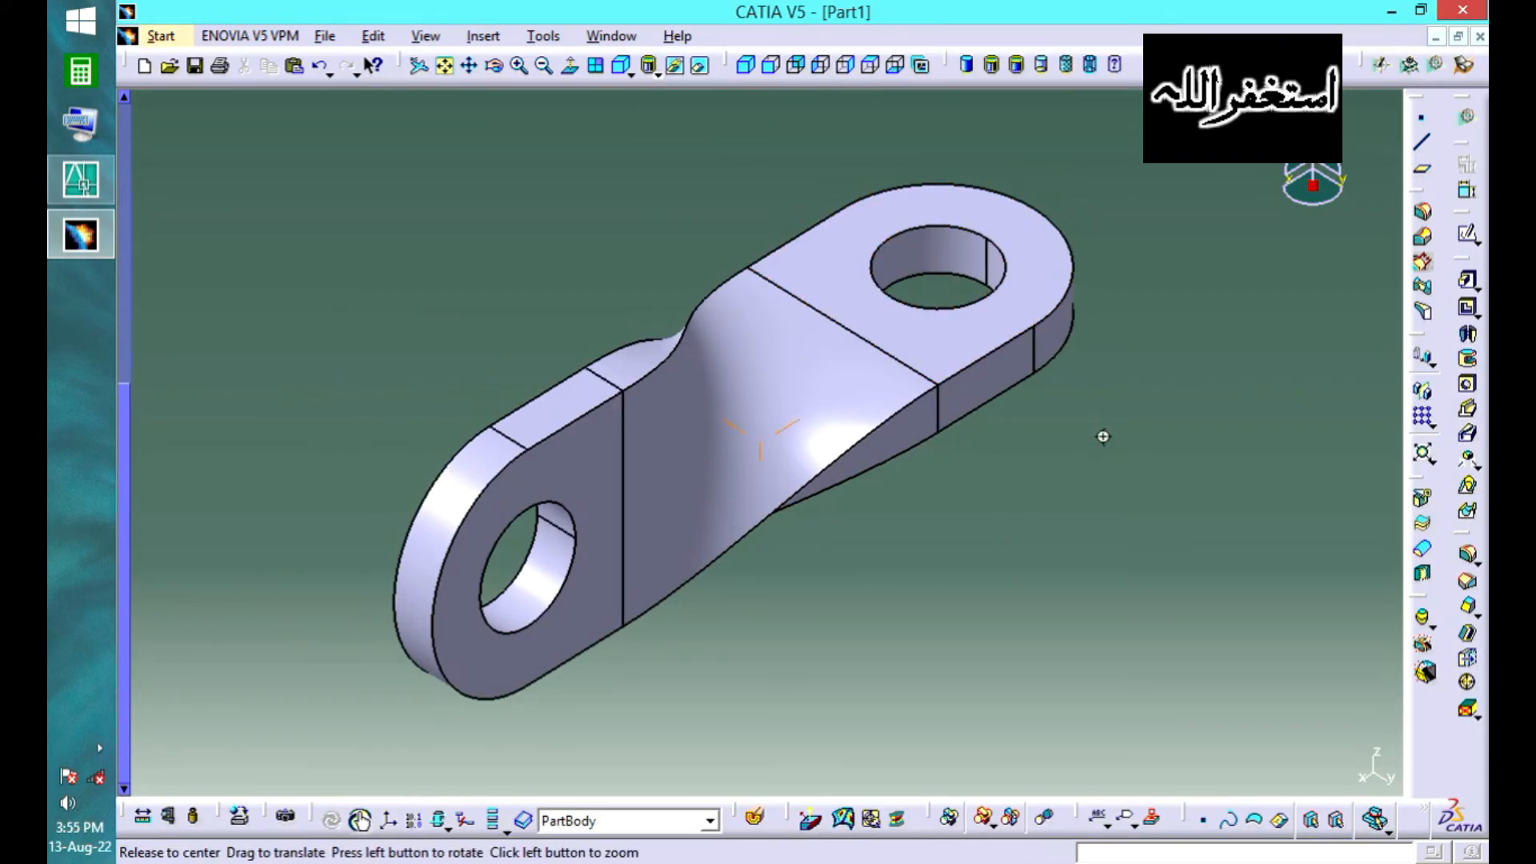
pyautogui.moveTo(824, 323); pyautogui.dragTo(1109, 336, button='middle')
pyautogui.click(772, 70)
pyautogui.middleClick(693, 315)
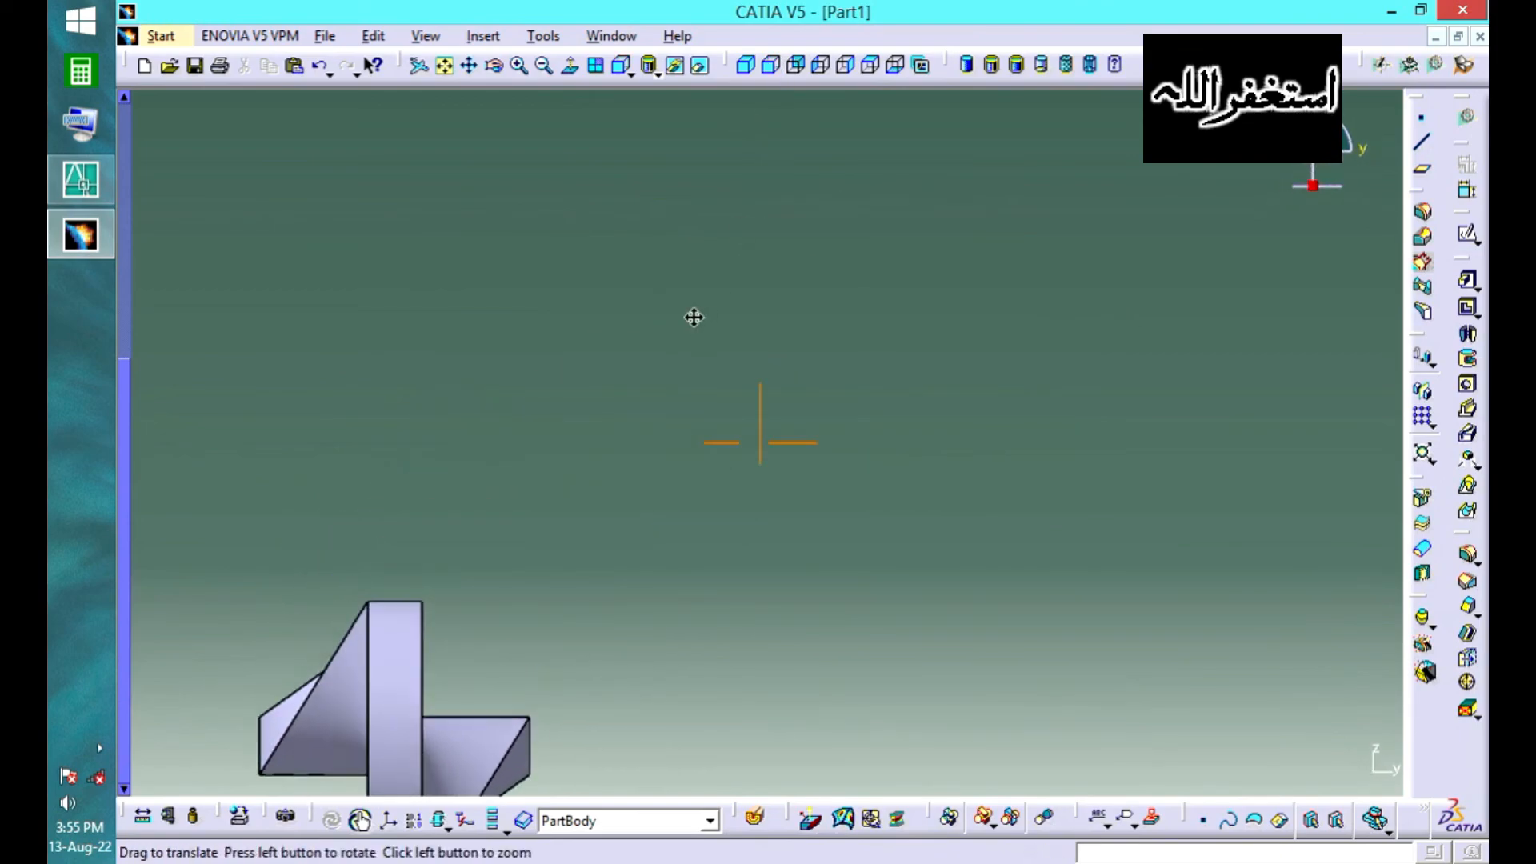
pyautogui.click(798, 67)
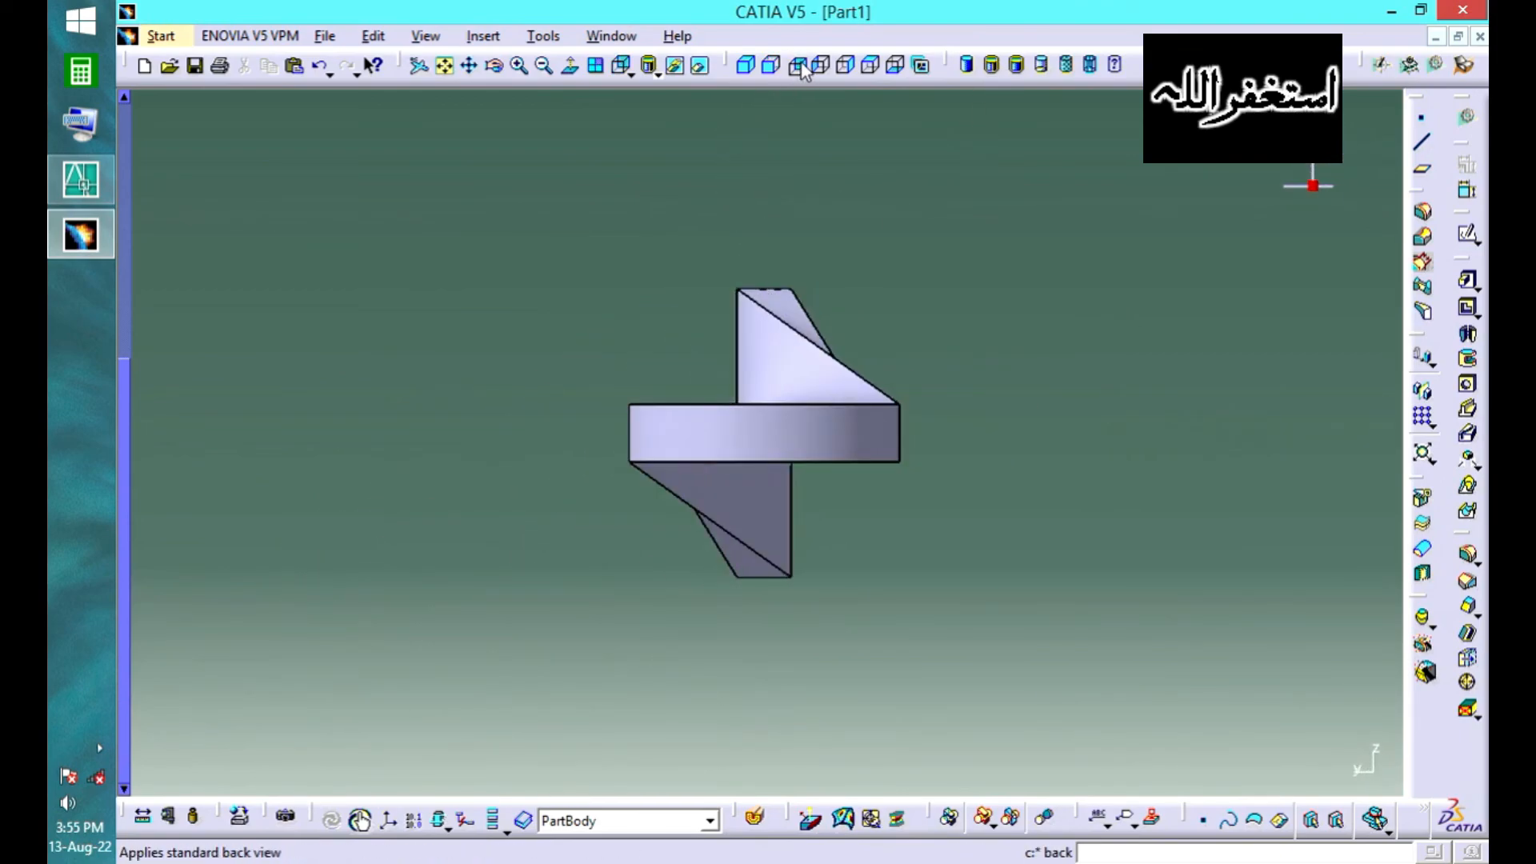
pyautogui.click(848, 69)
pyautogui.click(871, 67)
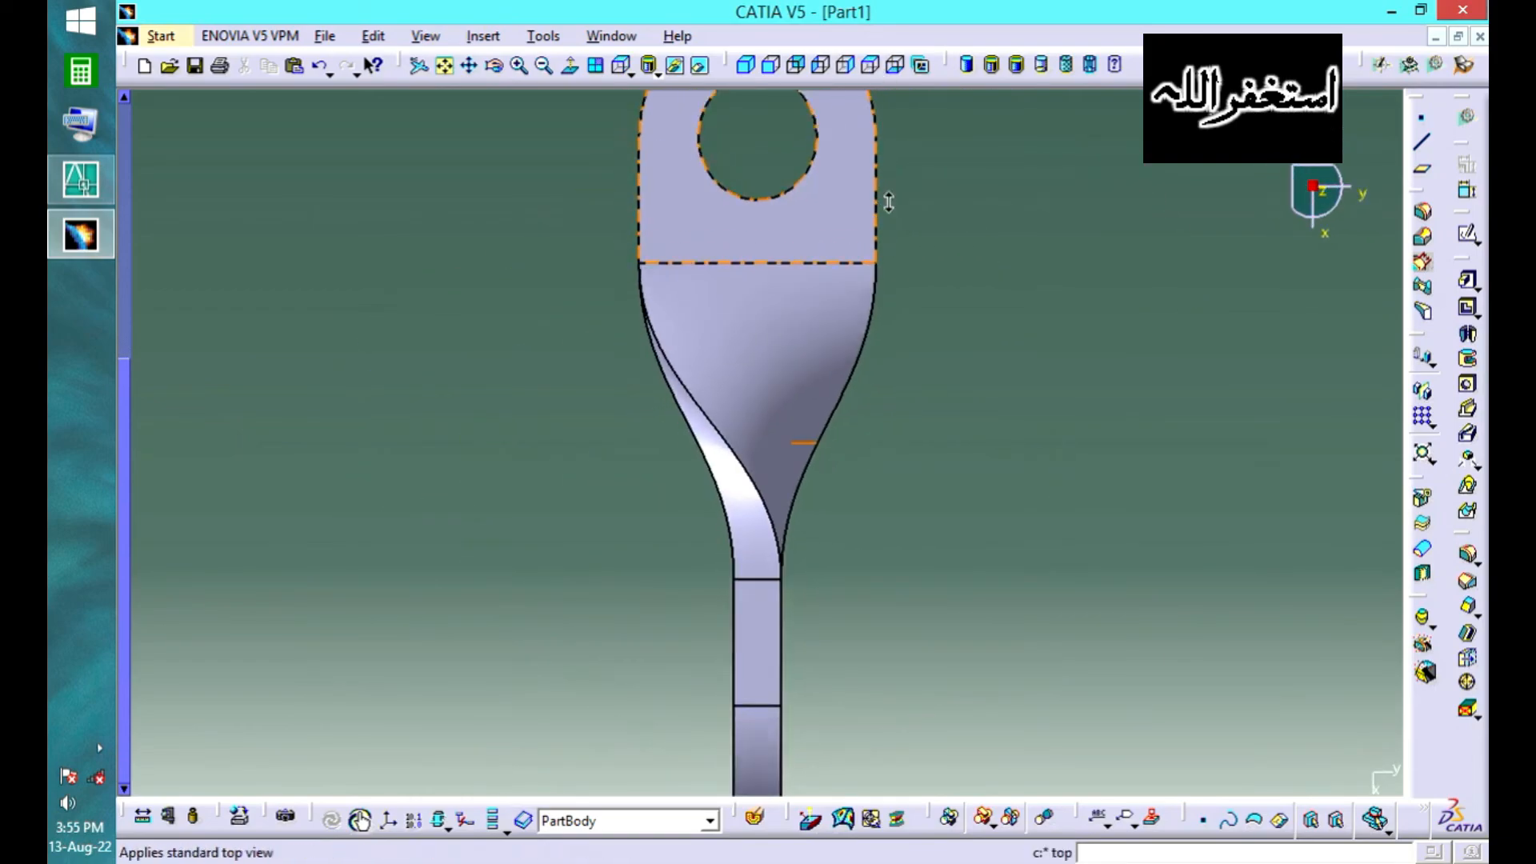
pyautogui.click(894, 66)
pyautogui.click(746, 69)
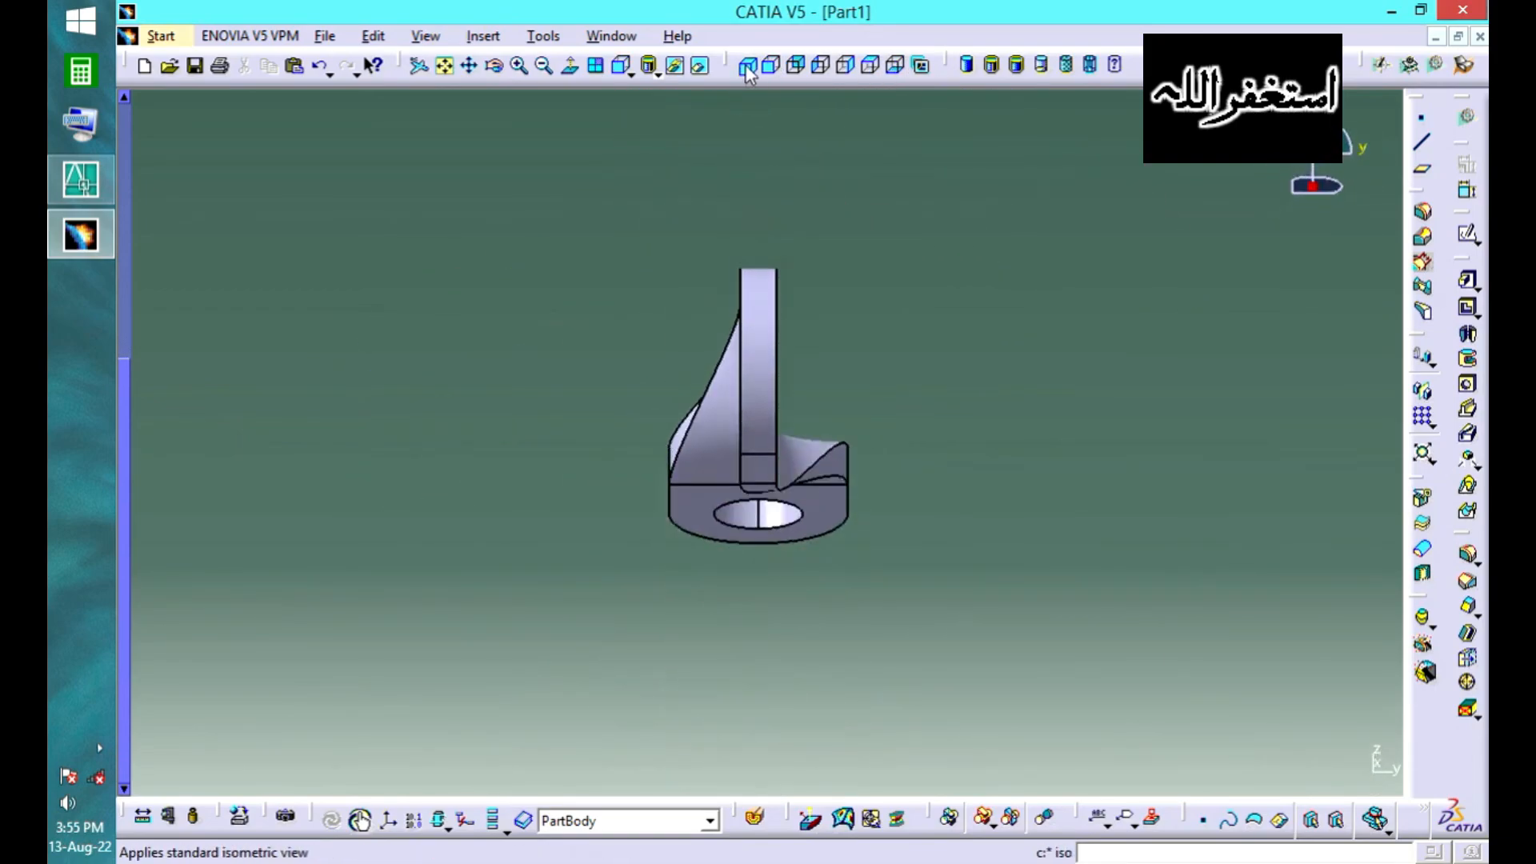
pyautogui.moveTo(949, 504); pyautogui.dragTo(939, 648, button='middle')
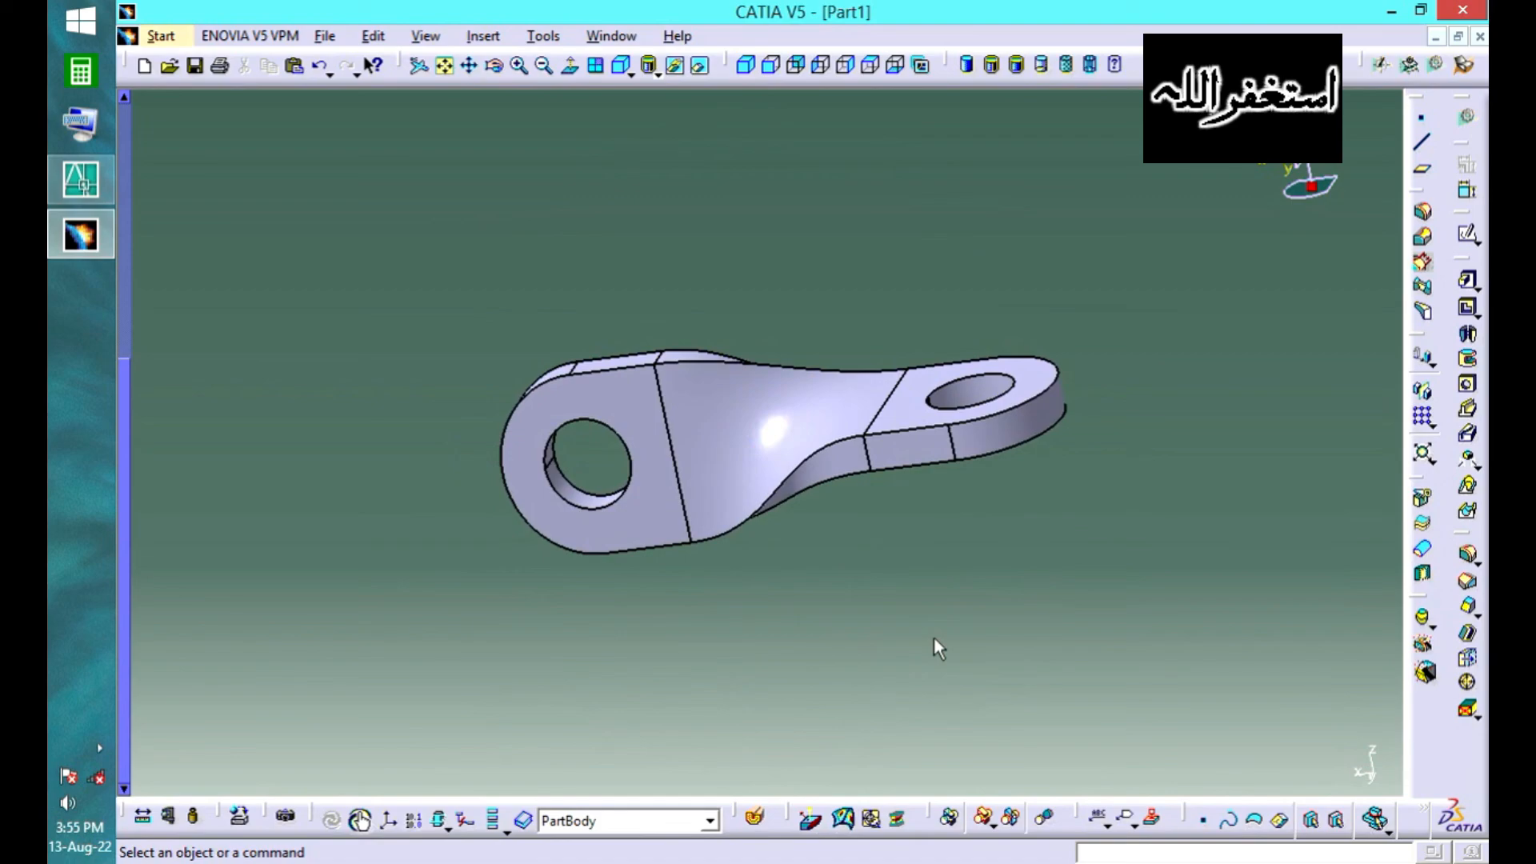
# - Exit CATIA without saving the changes to Part1
pyautogui.click(1464, 10)
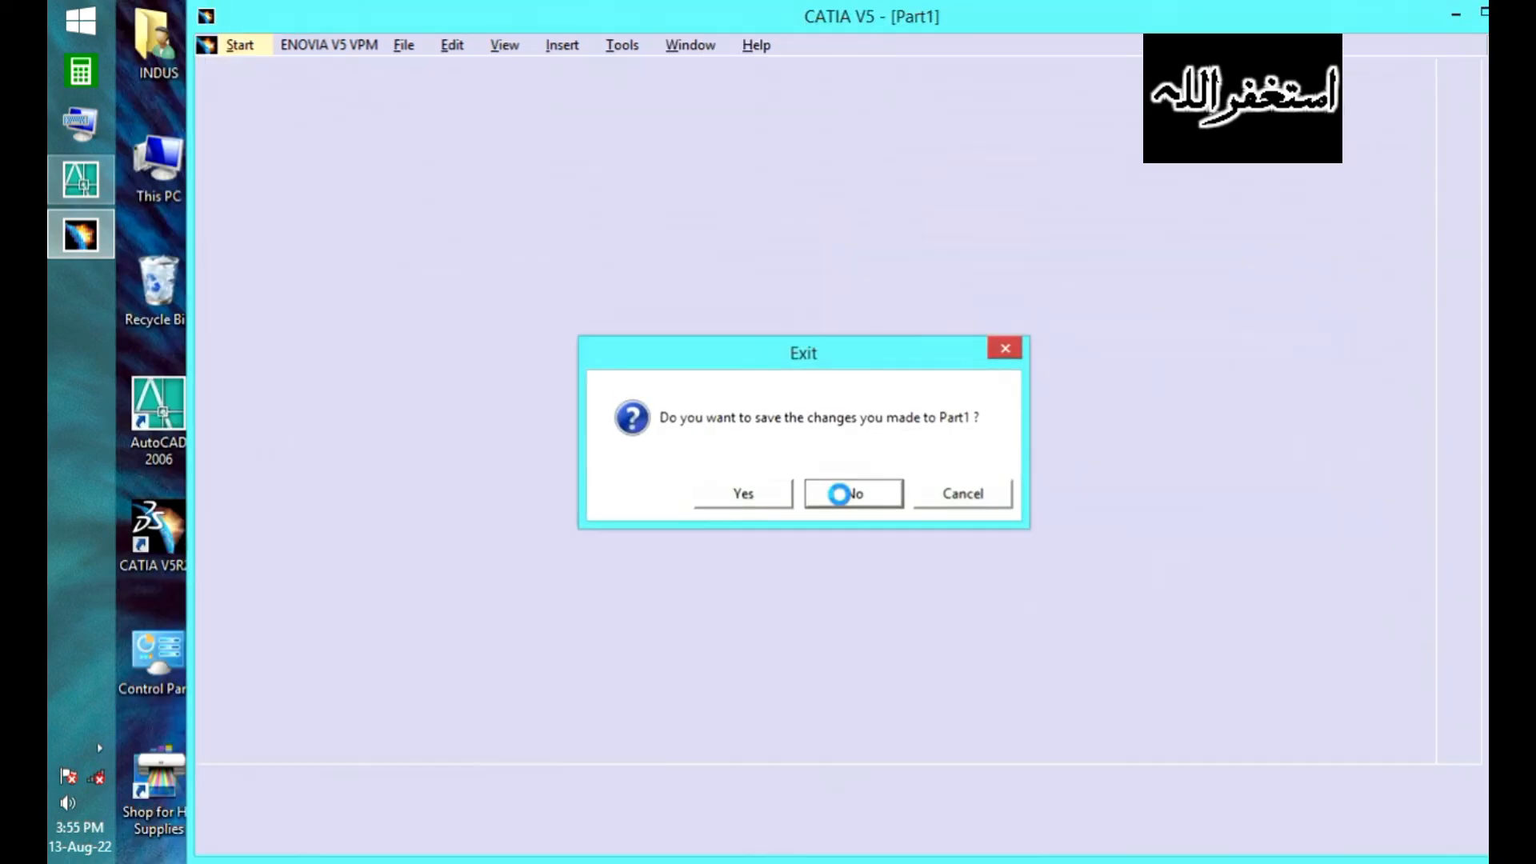